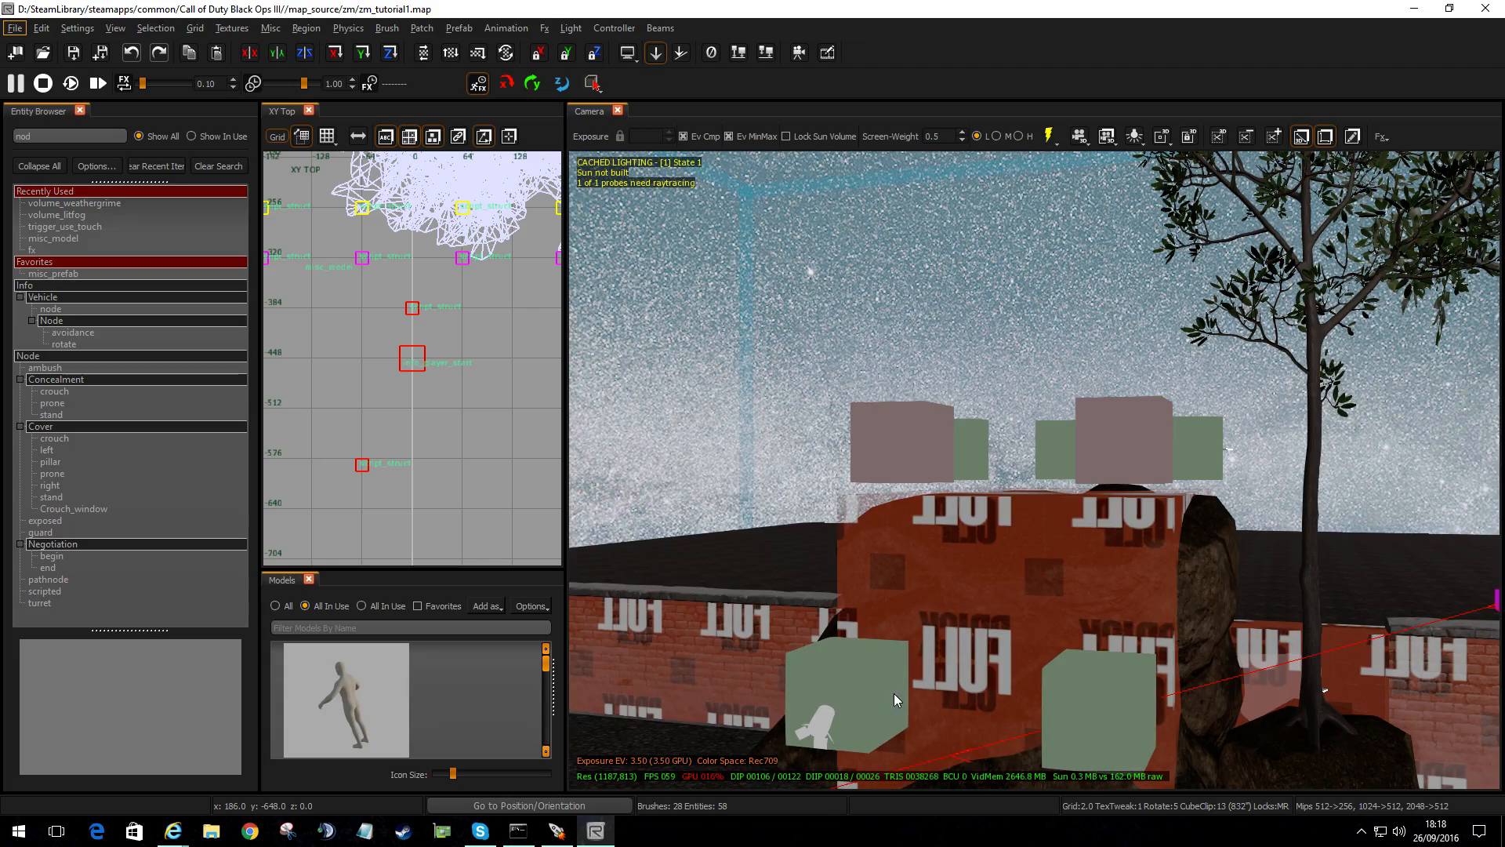
- Examine the rock wall and its surrounding traversal node boxes from several angles, with and without the game view
{"action": "right_click_drag", "start_coordinate": [894, 693], "coordinate": [839, 667]}
{"action": "key", "text": "g"}
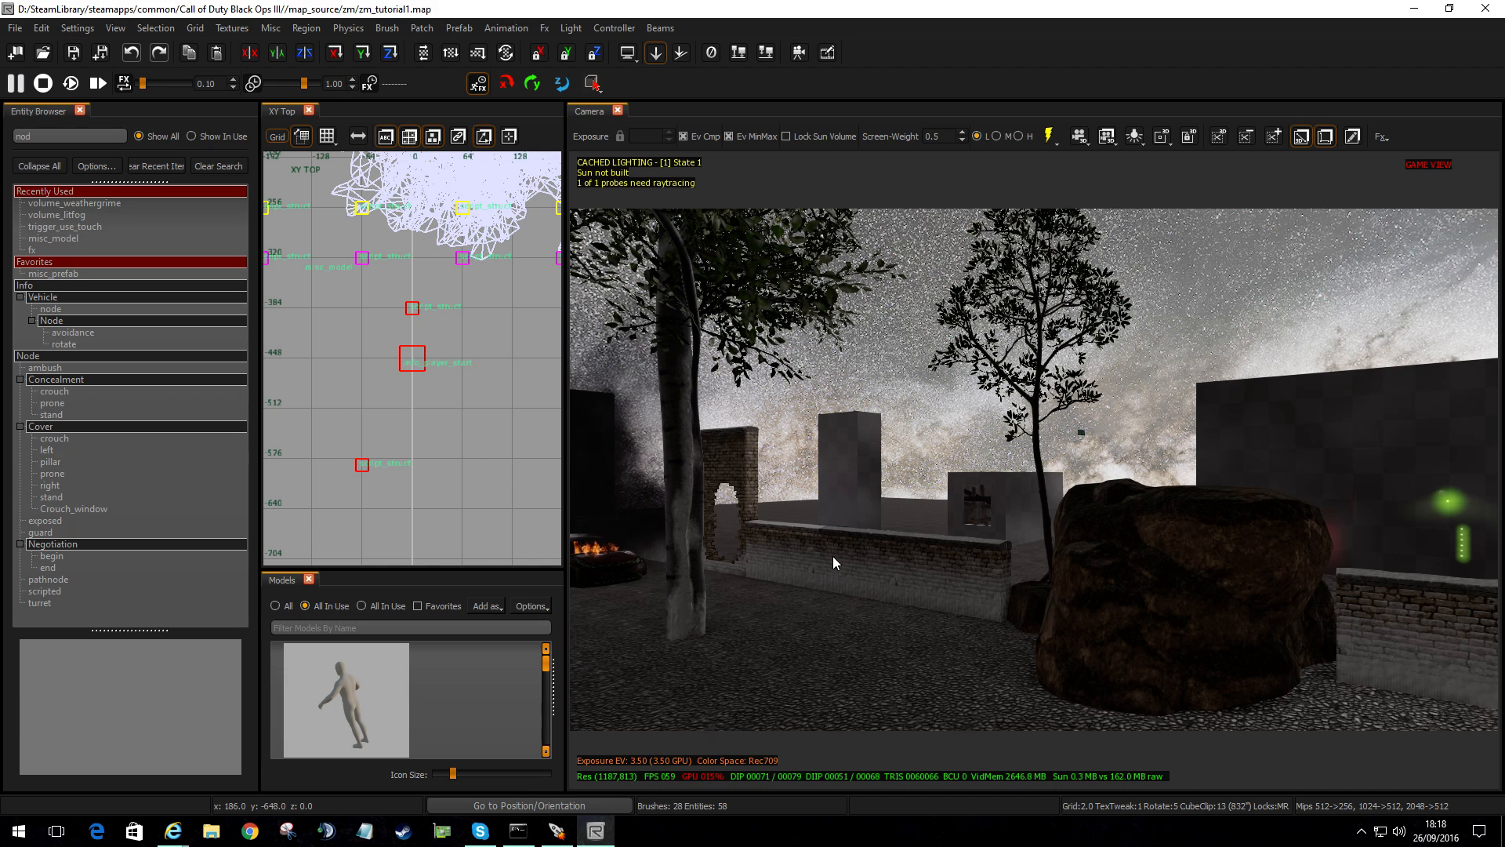
{"action": "key", "text": "g"}
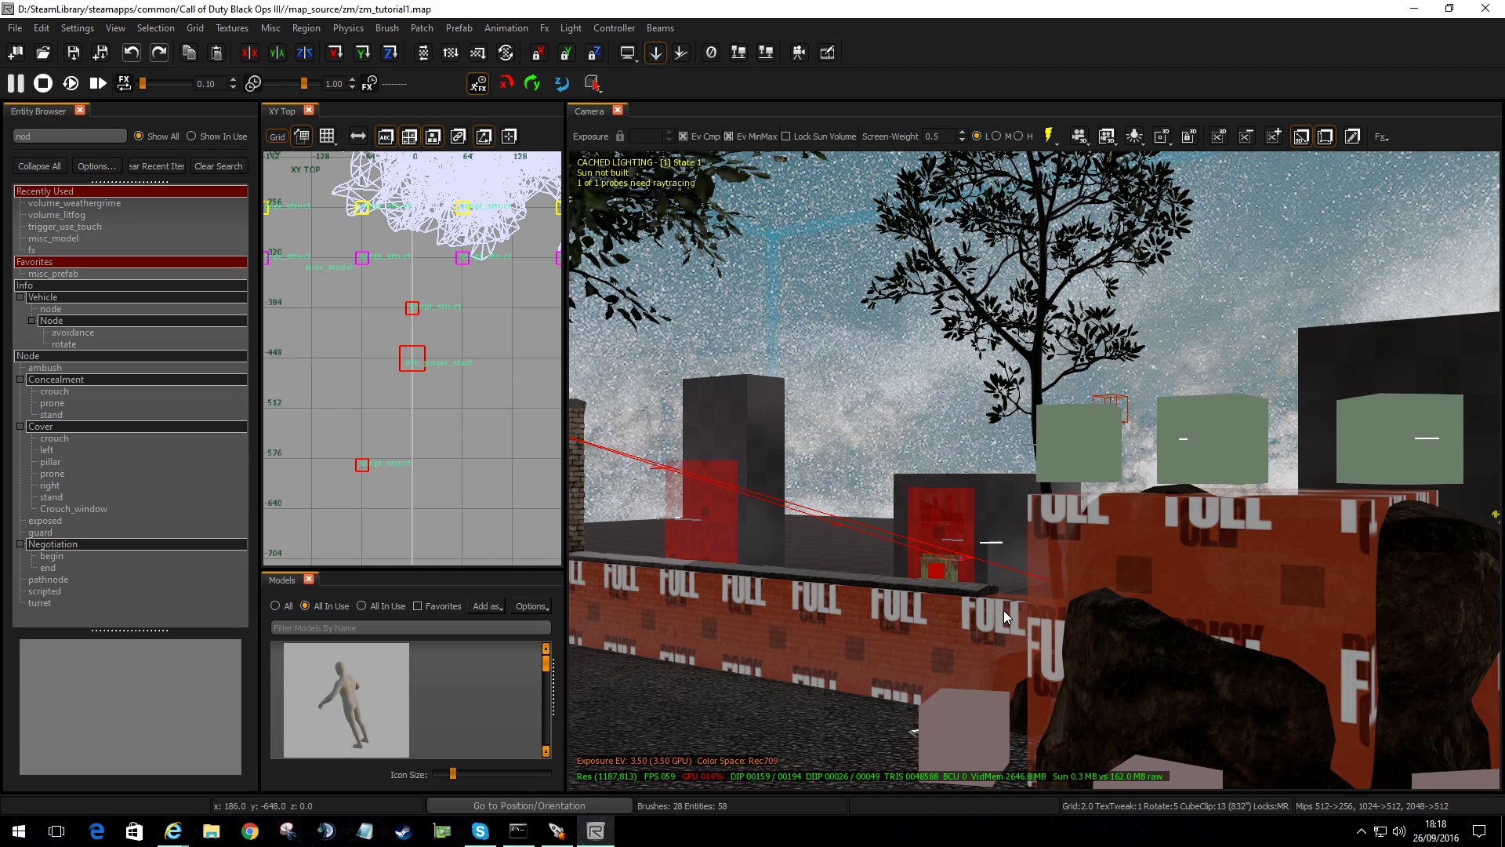
{"action": "mouse_move", "coordinate": [793, 626]}
{"action": "right_mouse_down"}
{"action": "mouse_move", "coordinate": [581, 625]}
{"action": "mouse_move", "coordinate": [606, 626]}
{"action": "right_mouse_up"}
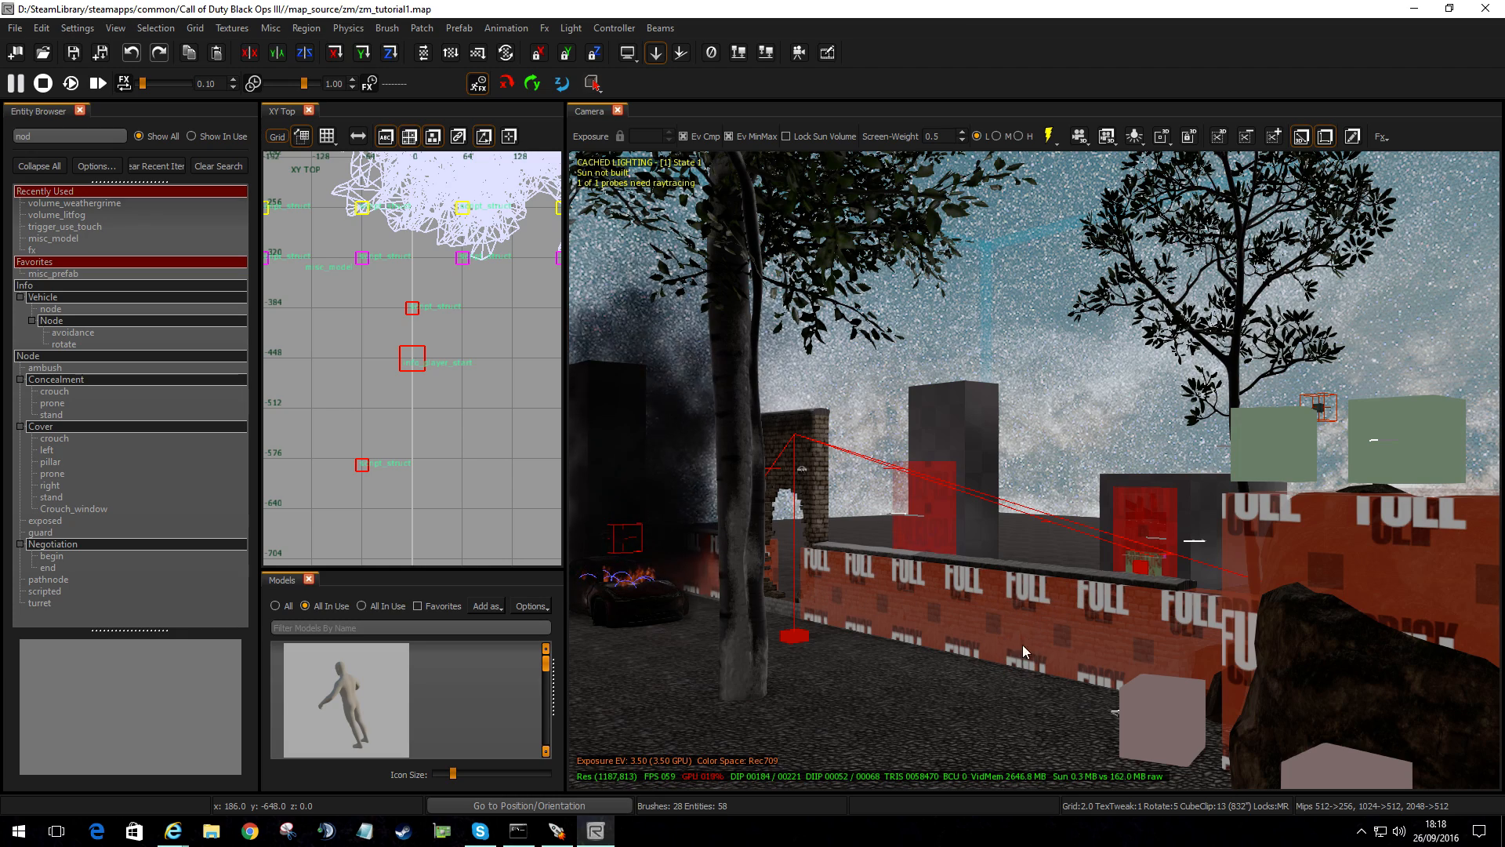
{"action": "right_click_drag", "start_coordinate": [1009, 646], "coordinate": [1301, 646]}
{"action": "key", "text": "g"}
{"action": "key", "text": "g"}
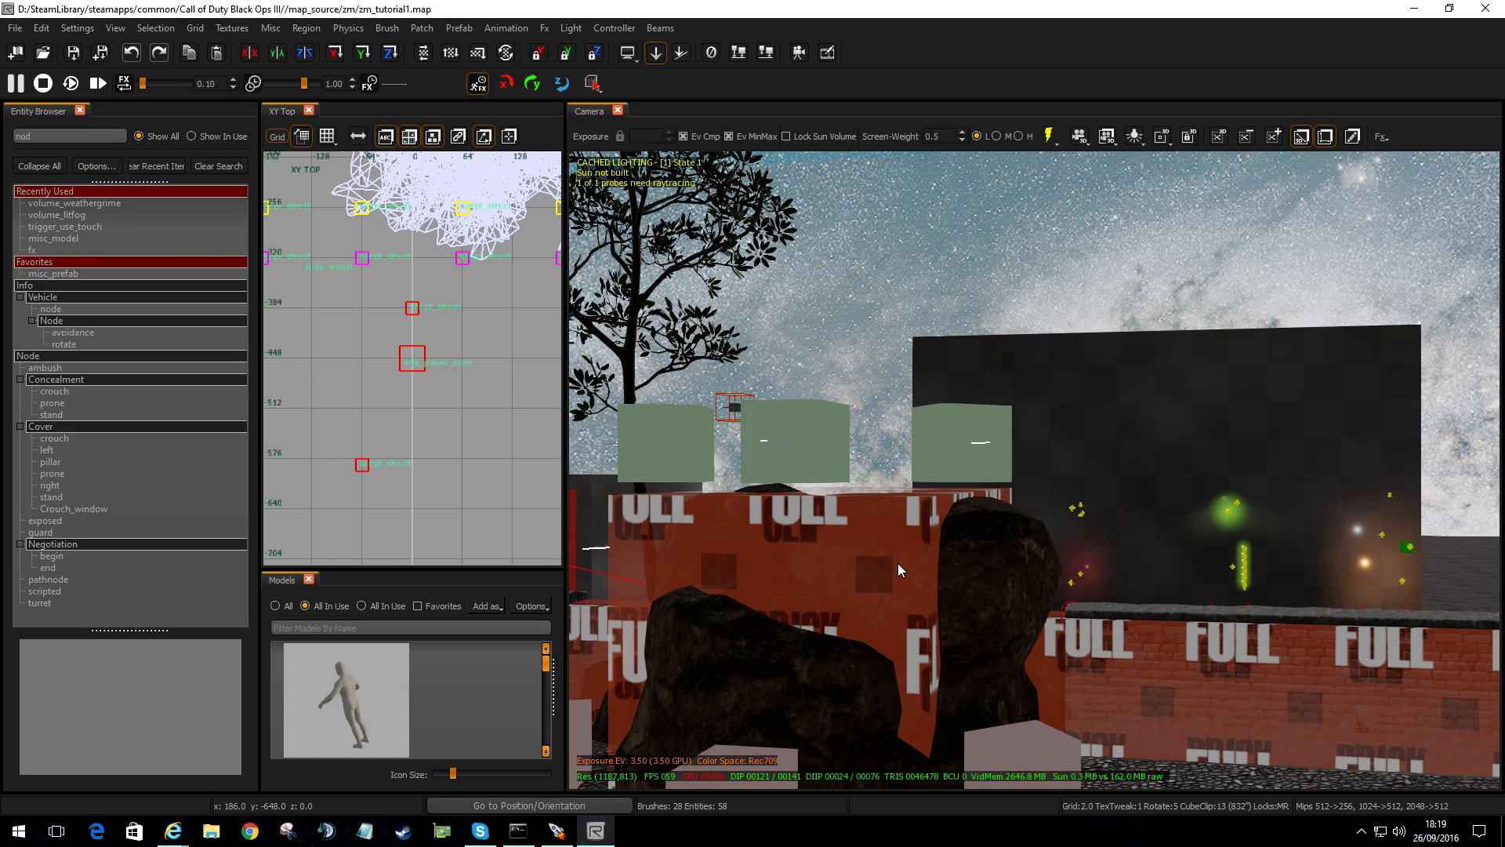
{"action": "mouse_move", "coordinate": [1040, 609]}
{"action": "right_mouse_down"}
{"action": "mouse_move", "coordinate": [1113, 572]}
{"action": "mouse_move", "coordinate": [949, 576]}
{"action": "mouse_move", "coordinate": [886, 560]}
{"action": "mouse_move", "coordinate": [965, 564]}
{"action": "mouse_move", "coordinate": [1042, 634]}
{"action": "right_mouse_up"}
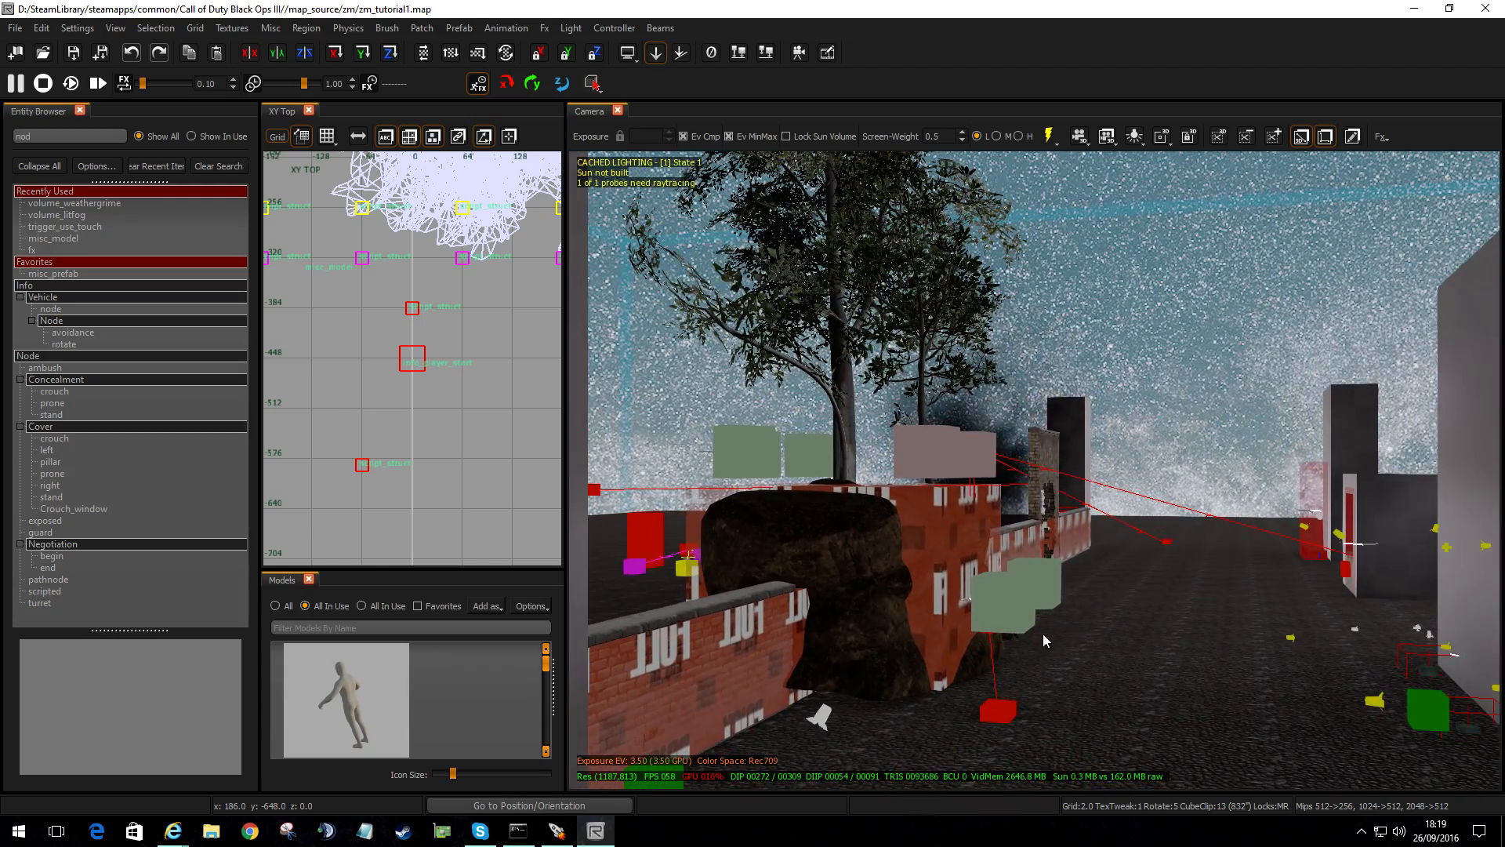
- Check the red entity boxes on the ground beside the rock wall by selecting and deselecting them
{"action": "left_click", "coordinate": [1001, 713]}
{"action": "left_click", "coordinate": [1001, 713], "text": "shift"}
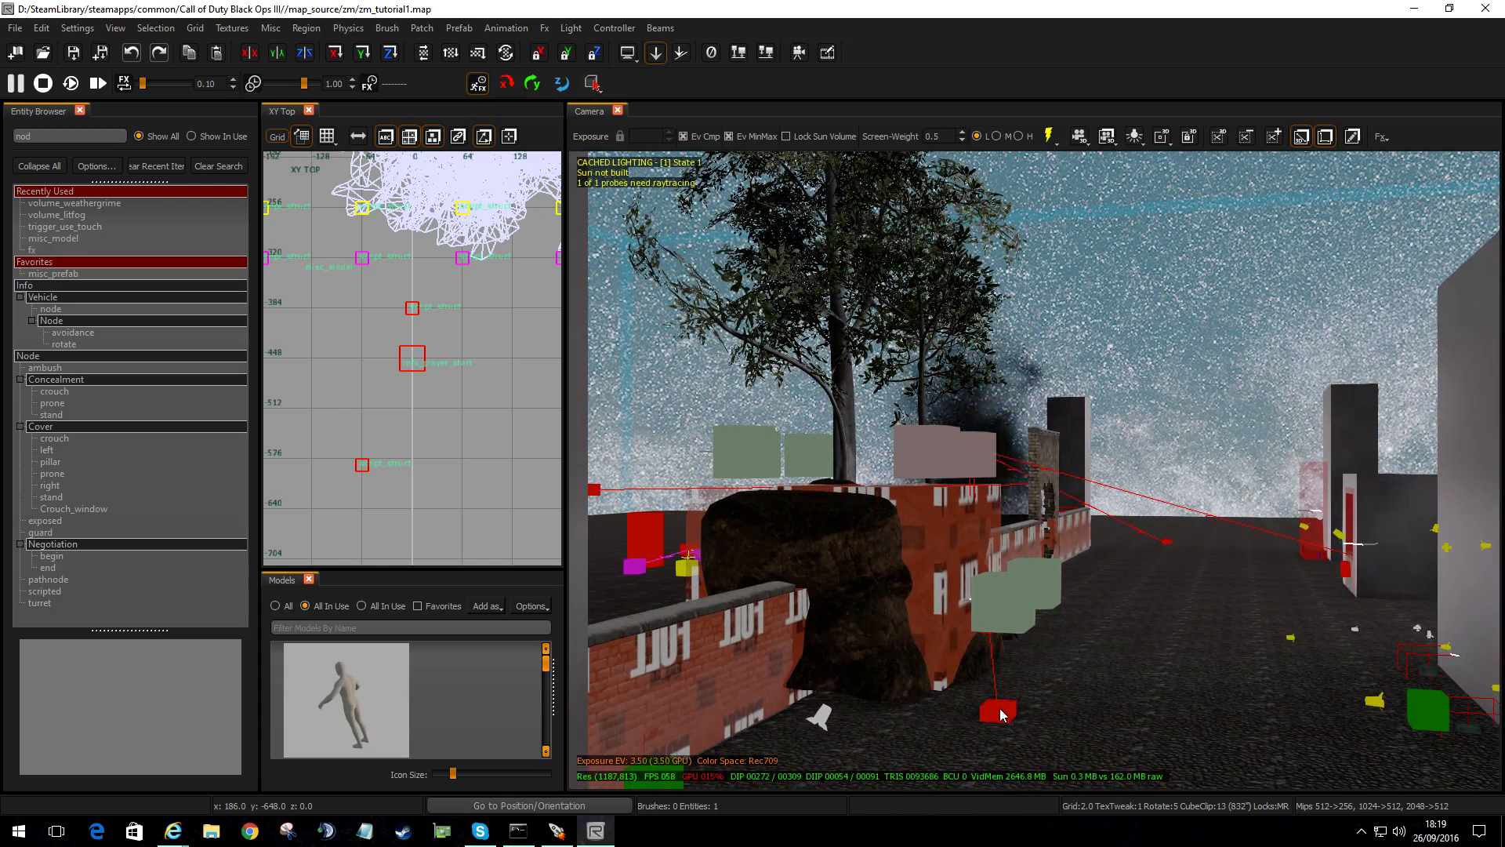
{"action": "left_click", "coordinate": [999, 715], "text": "shift"}
{"action": "left_click", "coordinate": [999, 716], "text": "shift"}
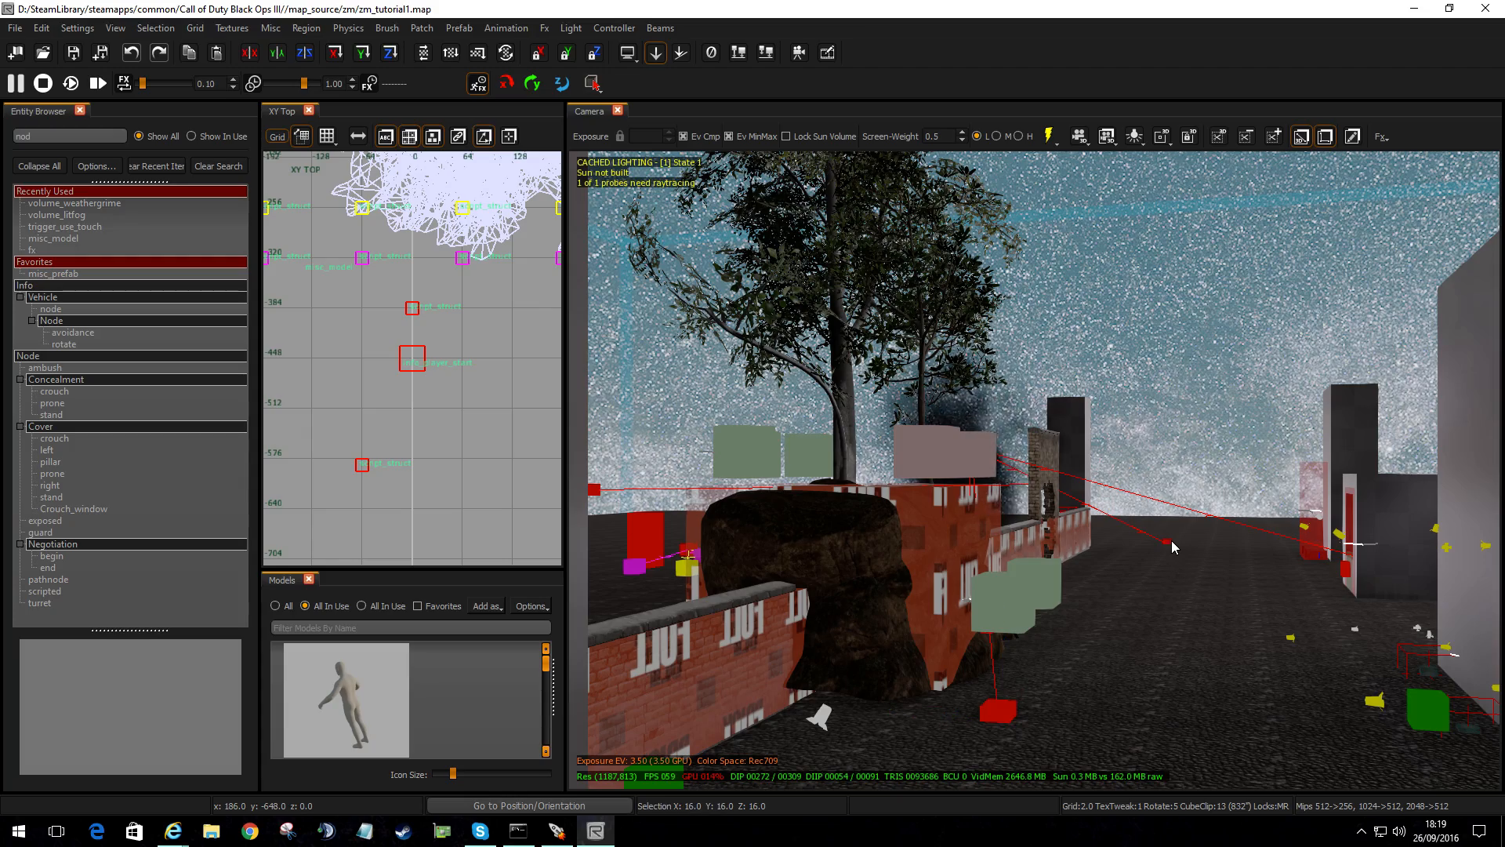
{"action": "left_click", "coordinate": [1167, 542], "text": "shift"}
{"action": "left_click", "coordinate": [1167, 542], "text": "shift"}
{"action": "right_click_drag", "start_coordinate": [1167, 543], "coordinate": [1165, 641]}
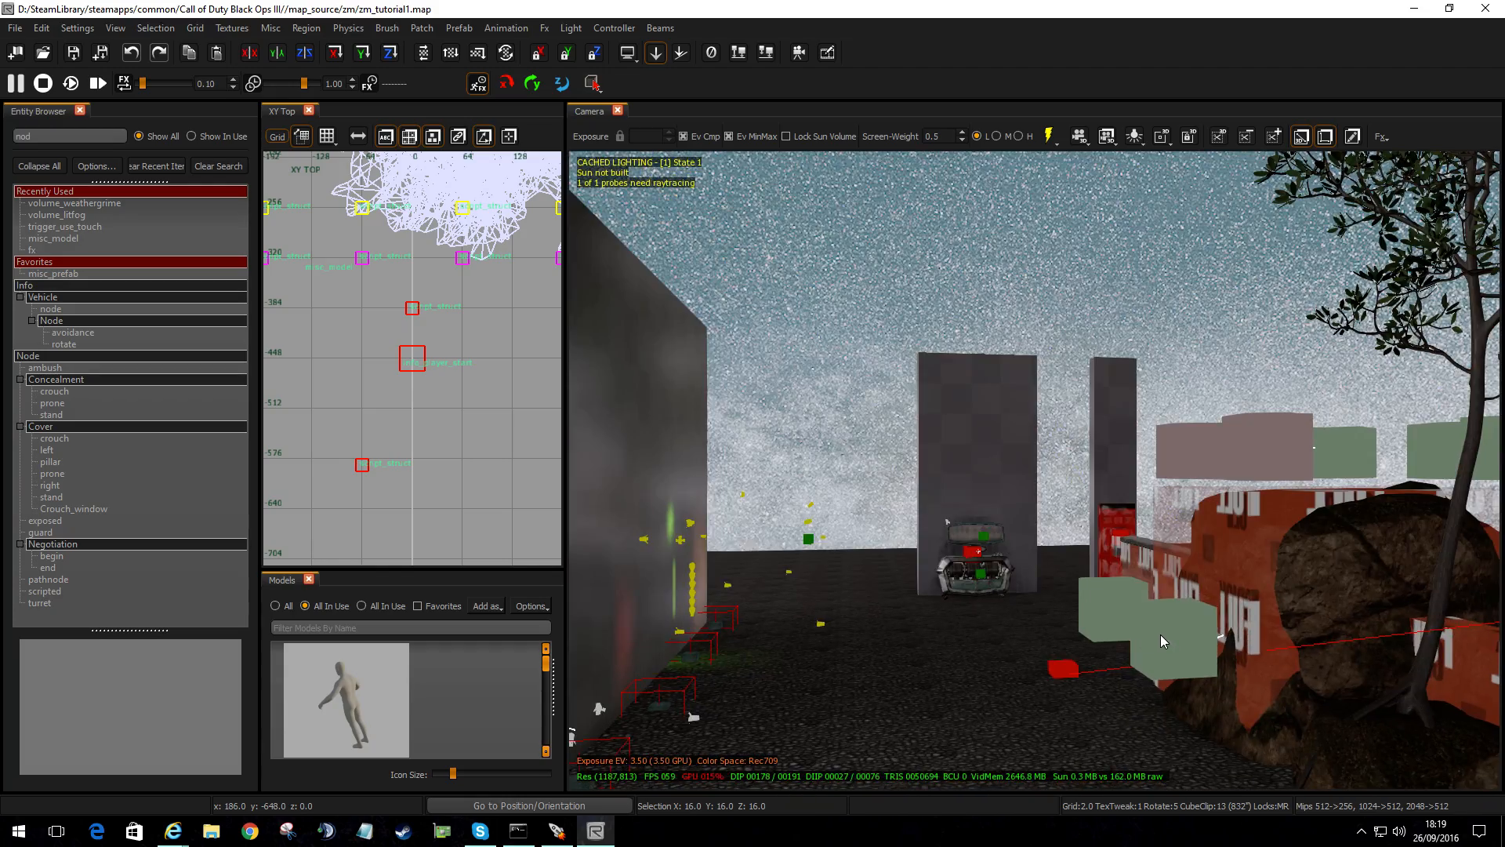
- Select the nearer green ground-level node beside the rock and view it face-on against the wall
{"action": "left_click", "coordinate": [1160, 633]}
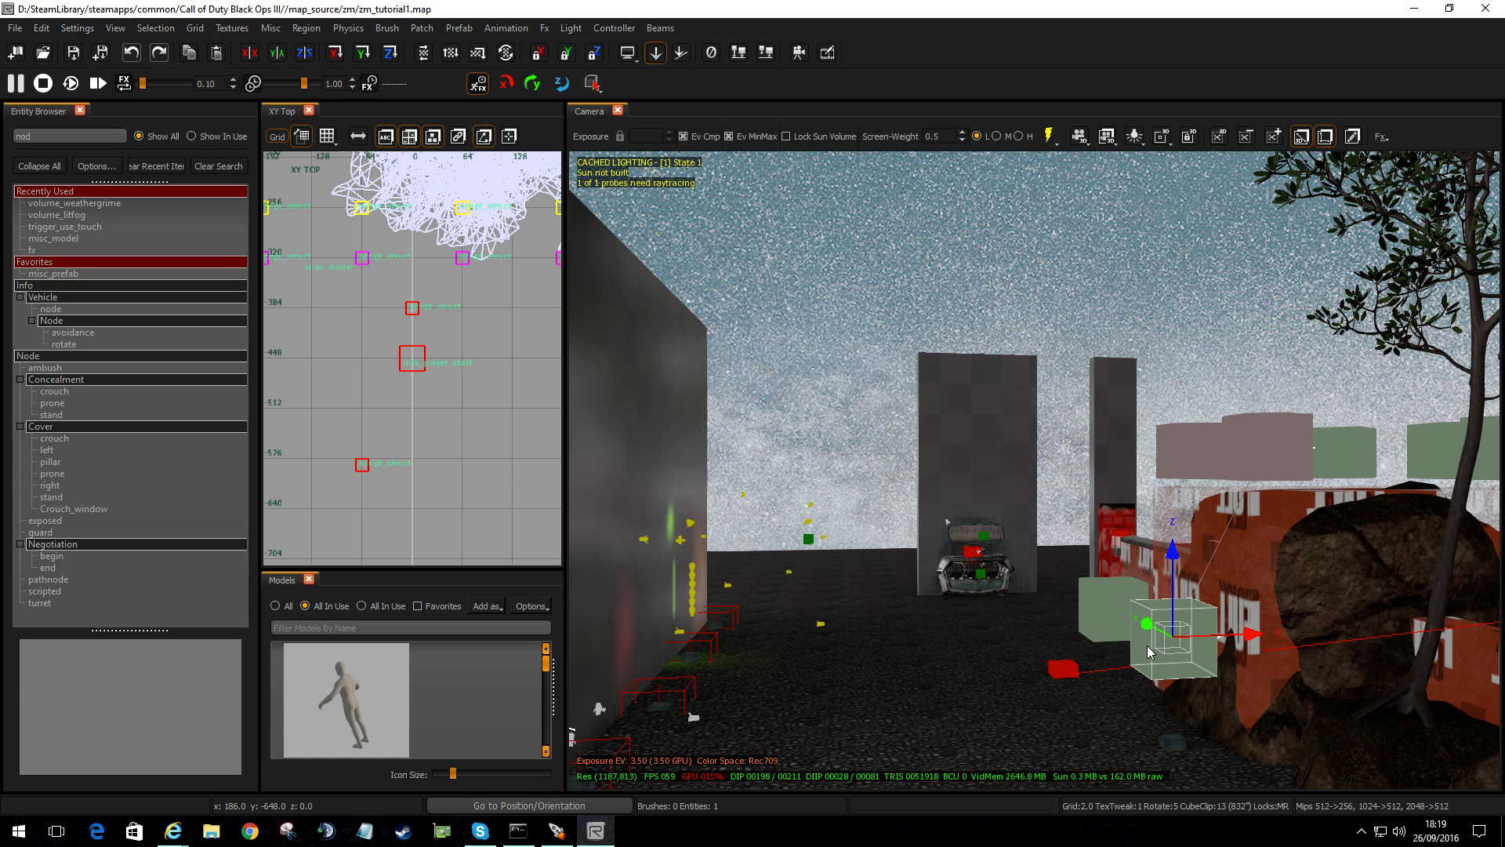
{"action": "key", "text": "c"}
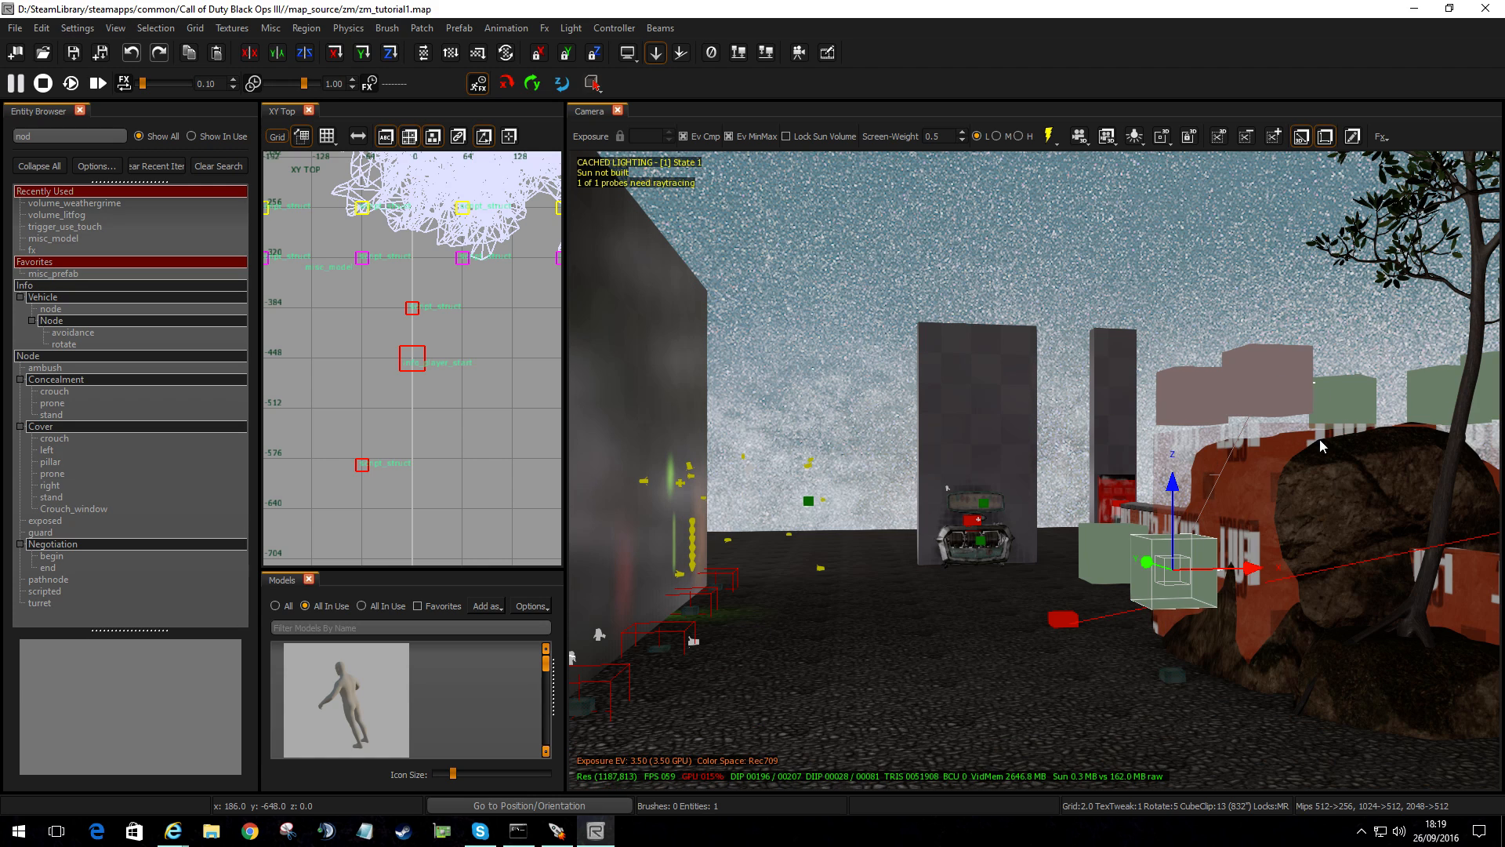
{"action": "right_click_drag", "start_coordinate": [1137, 647], "coordinate": [1411, 604]}
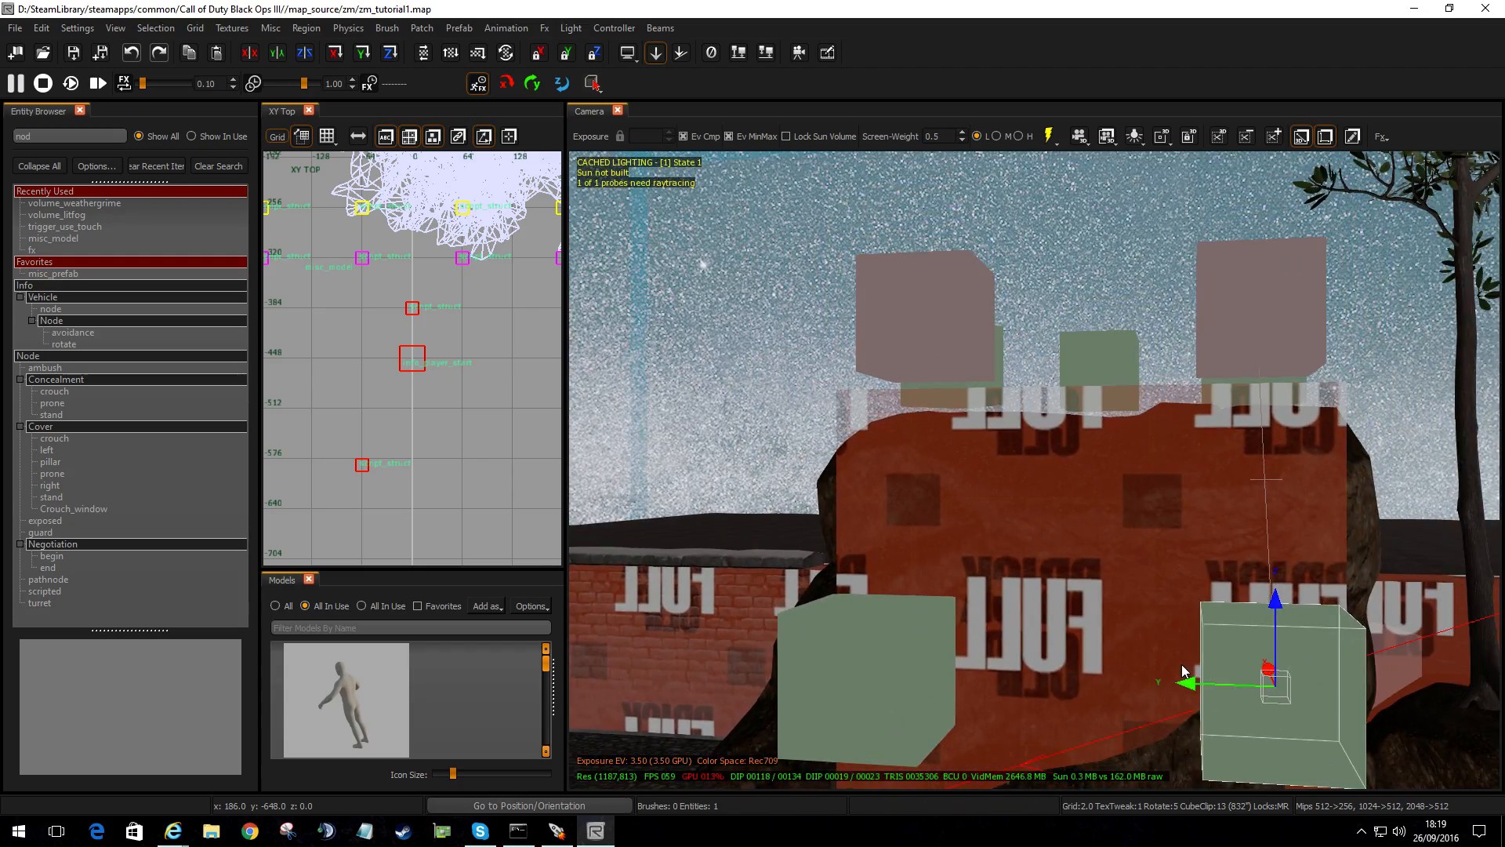
{"action": "key", "text": "Escape"}
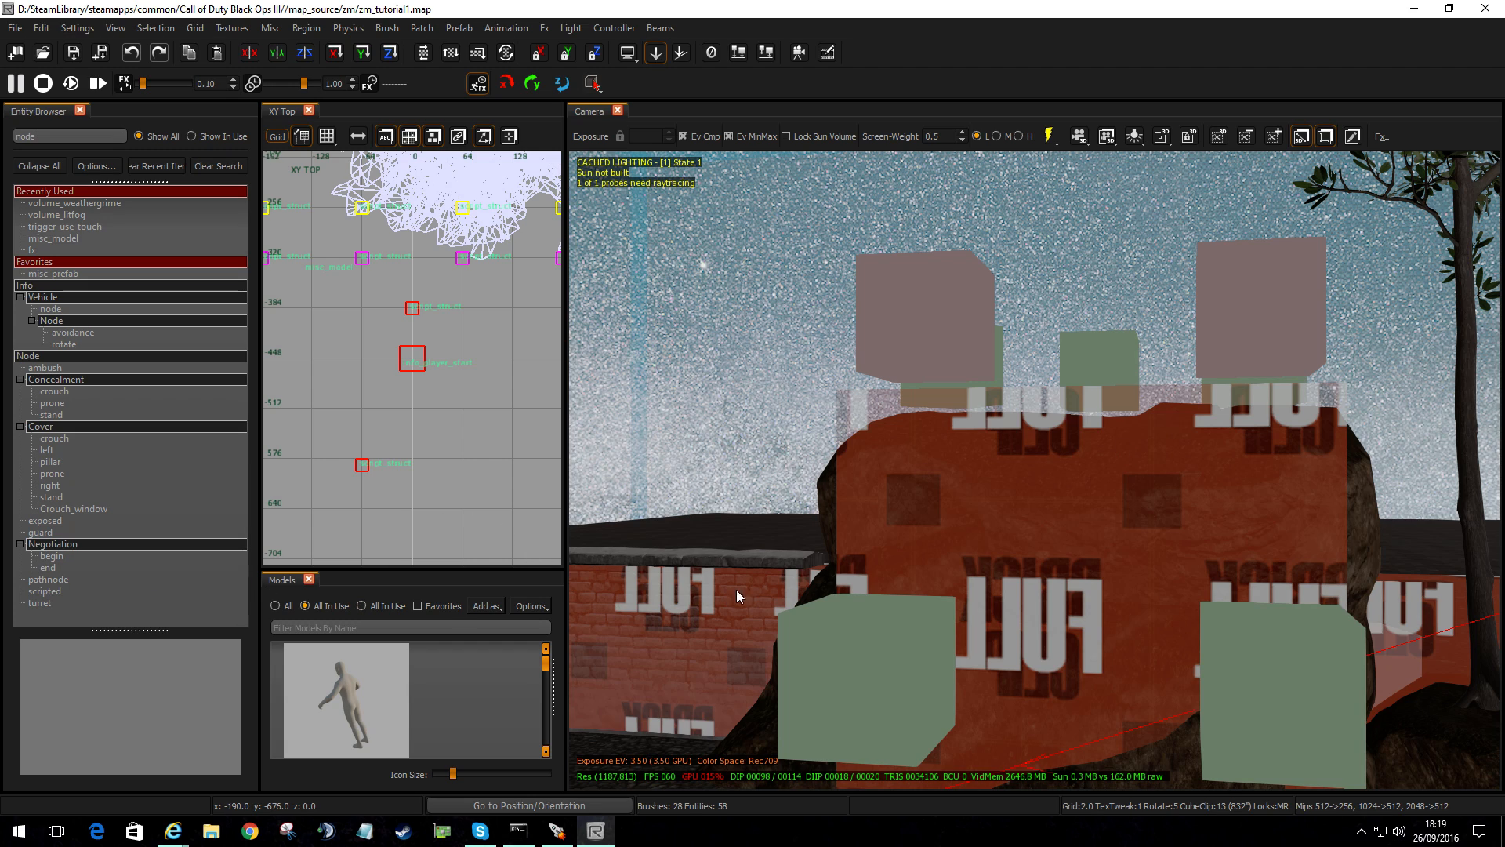
- Select the green ground-level node together with the pink node above it to examine their link
{"action": "left_click", "coordinate": [1257, 665]}
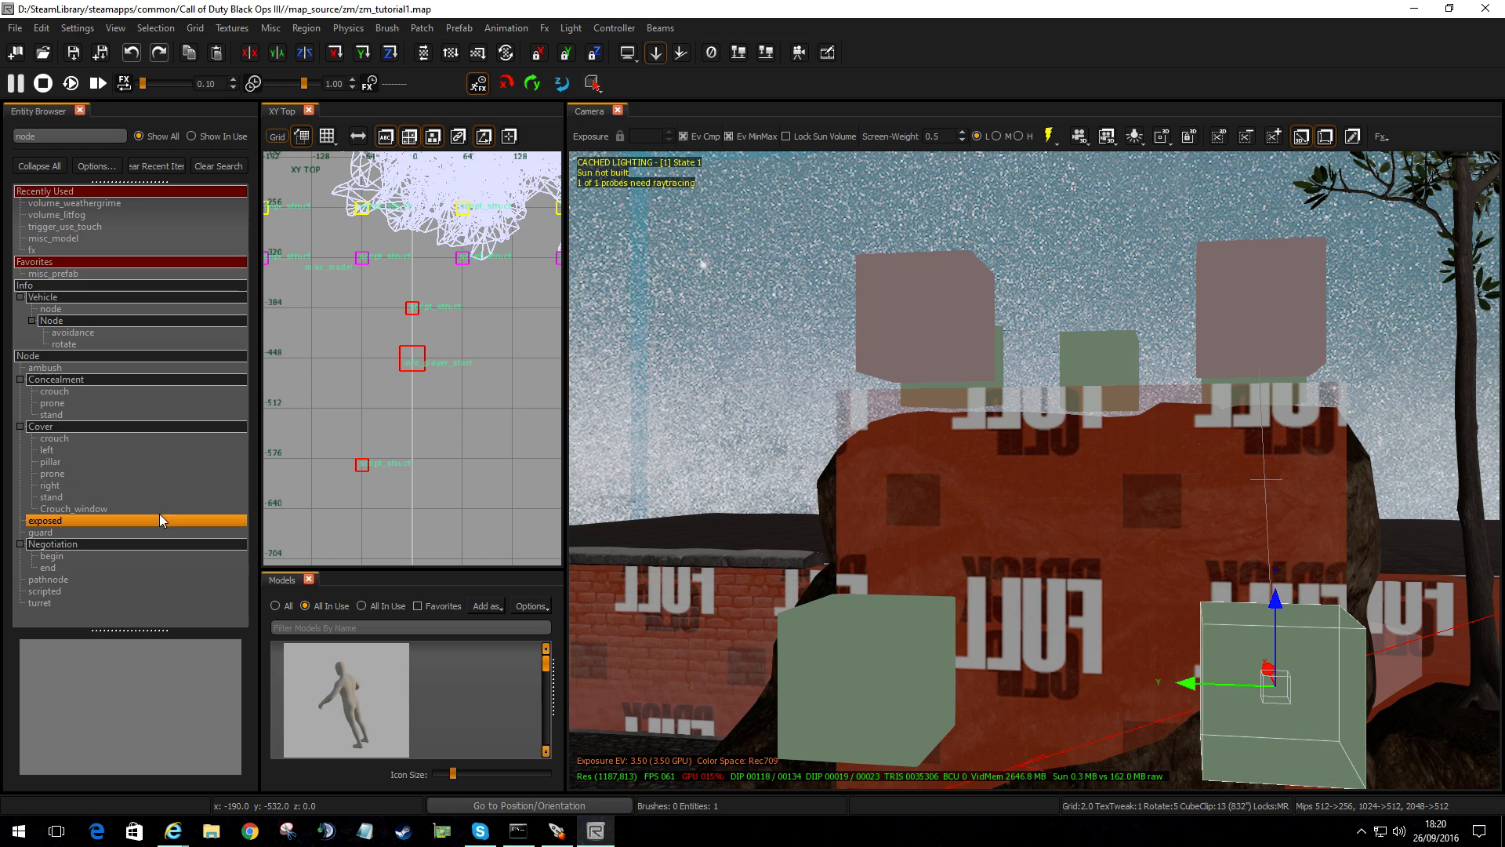
{"action": "key", "text": "Escape"}
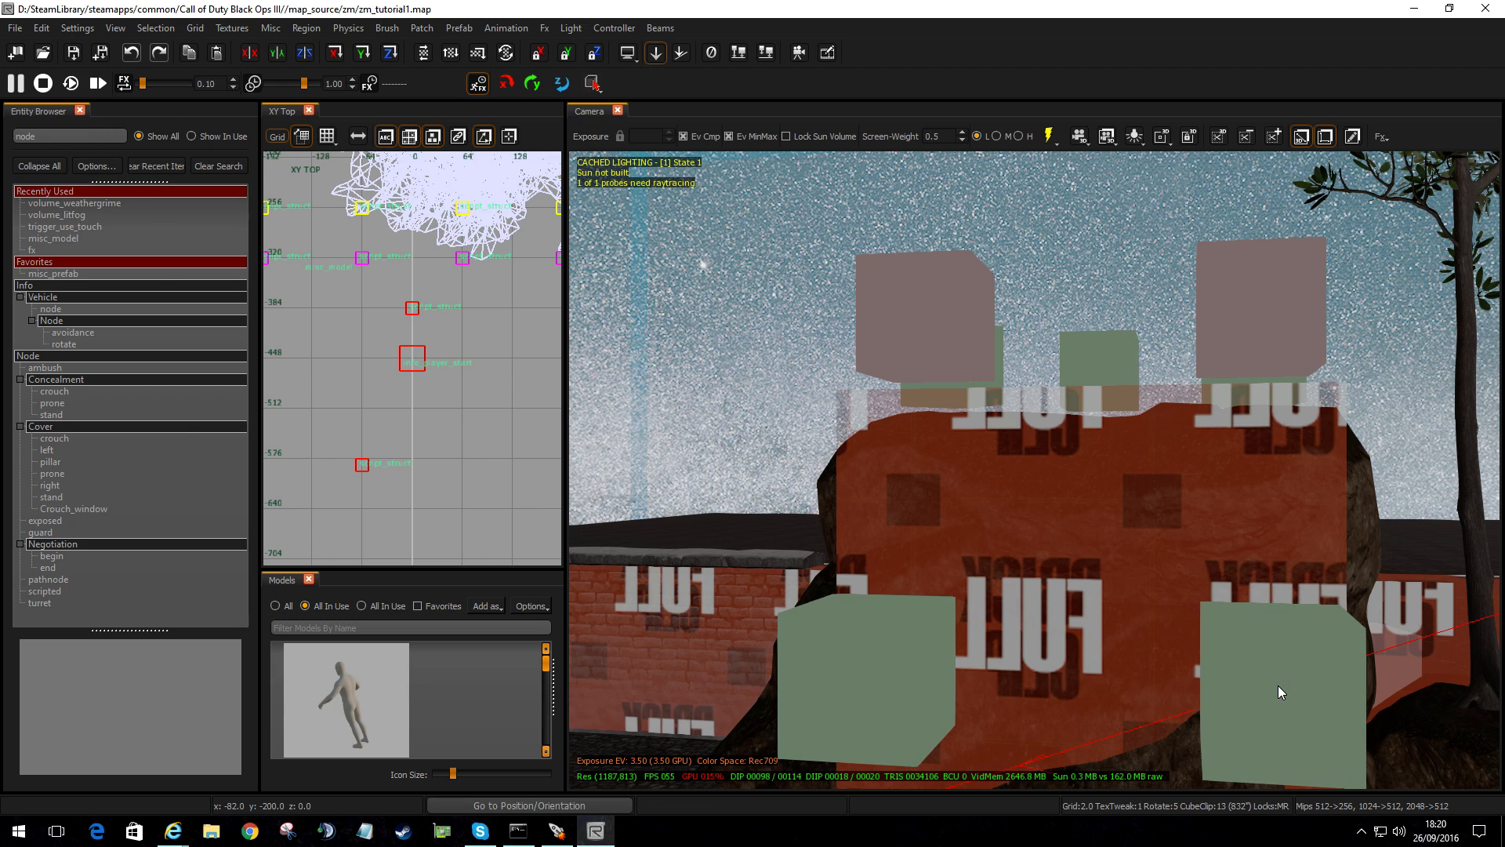
{"action": "left_click", "coordinate": [1270, 674]}
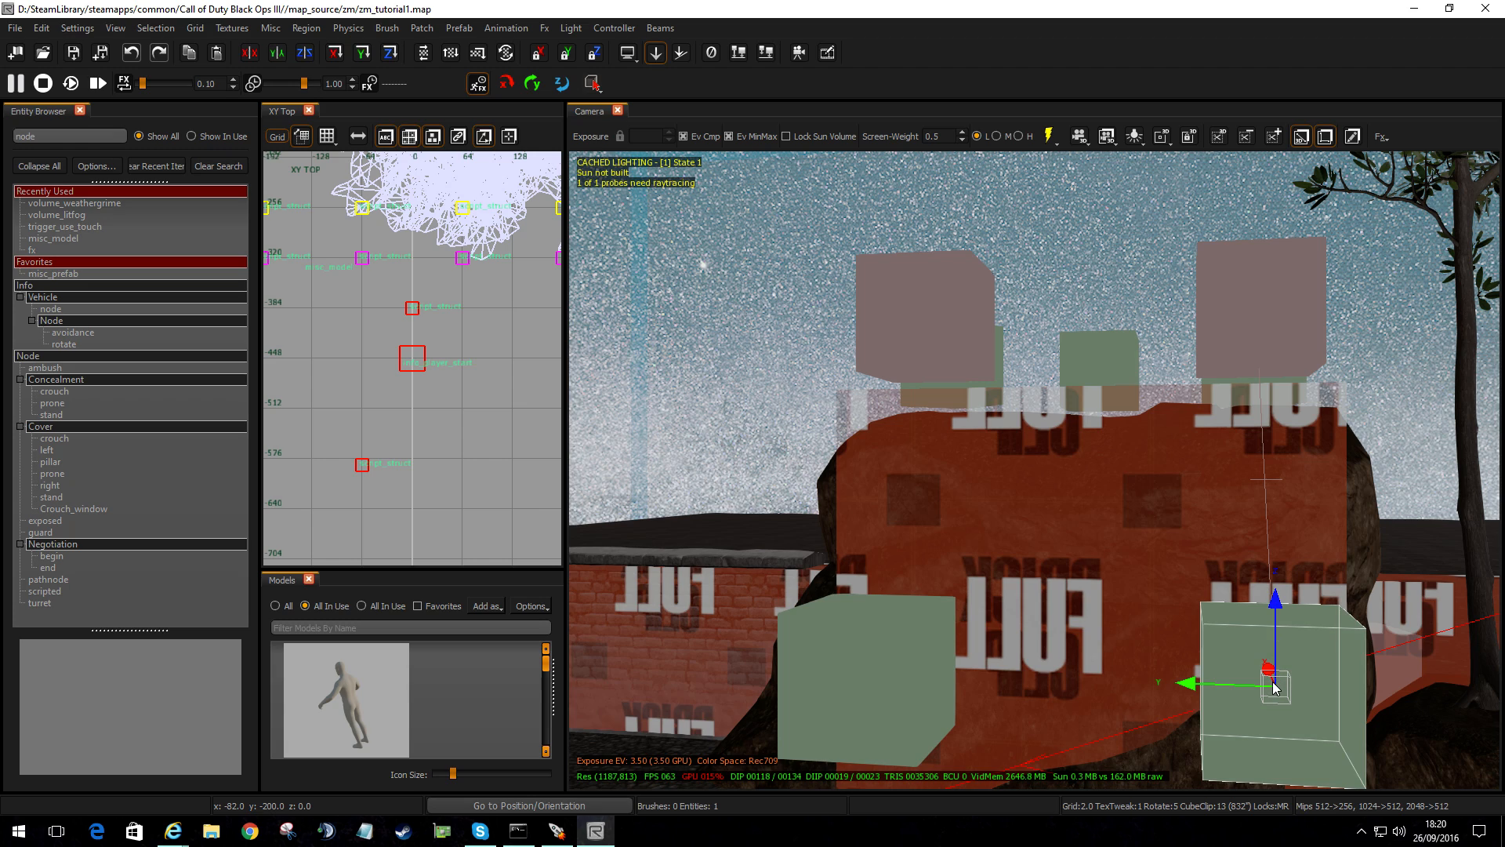
{"action": "left_click", "coordinate": [1230, 290], "text": "shift"}
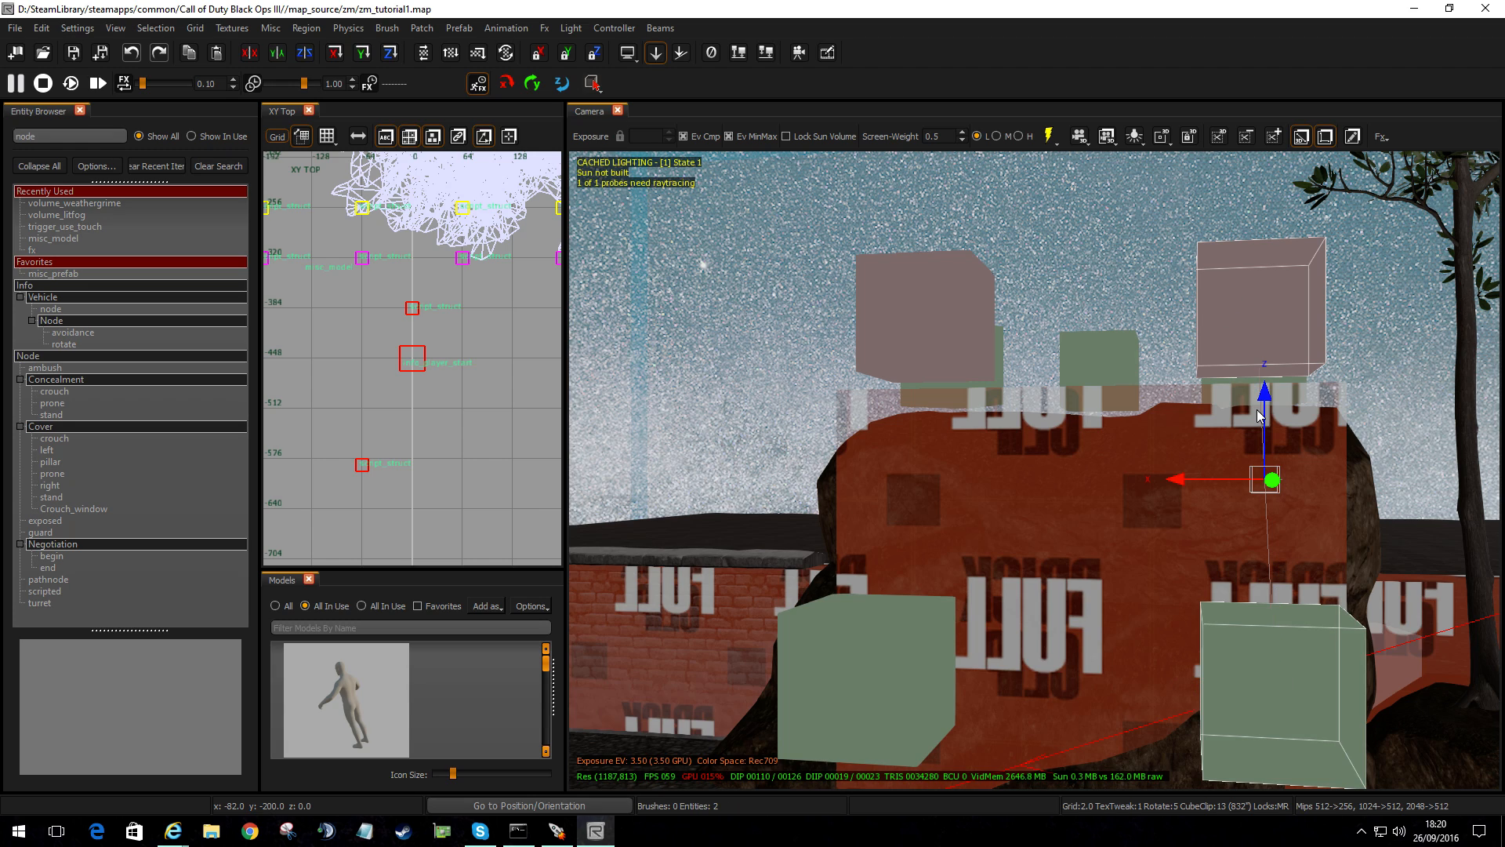
{"action": "key", "text": "Escape"}
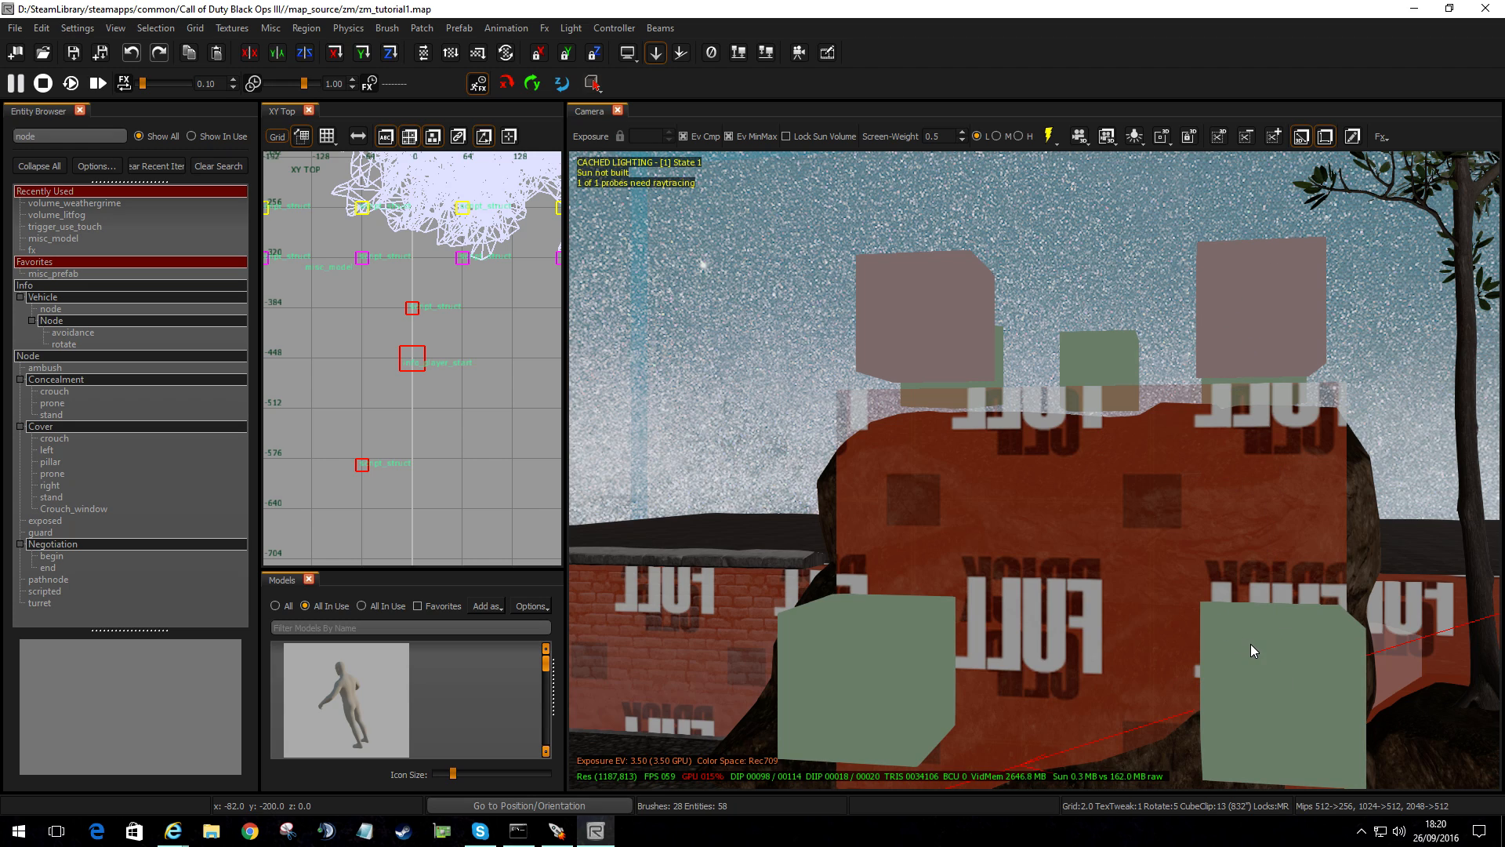
- Select the green ground-level node and close the Models and Entity Browser panes to reveal its Entity Info properties
{"action": "left_click", "coordinate": [1277, 663], "text": "shift"}
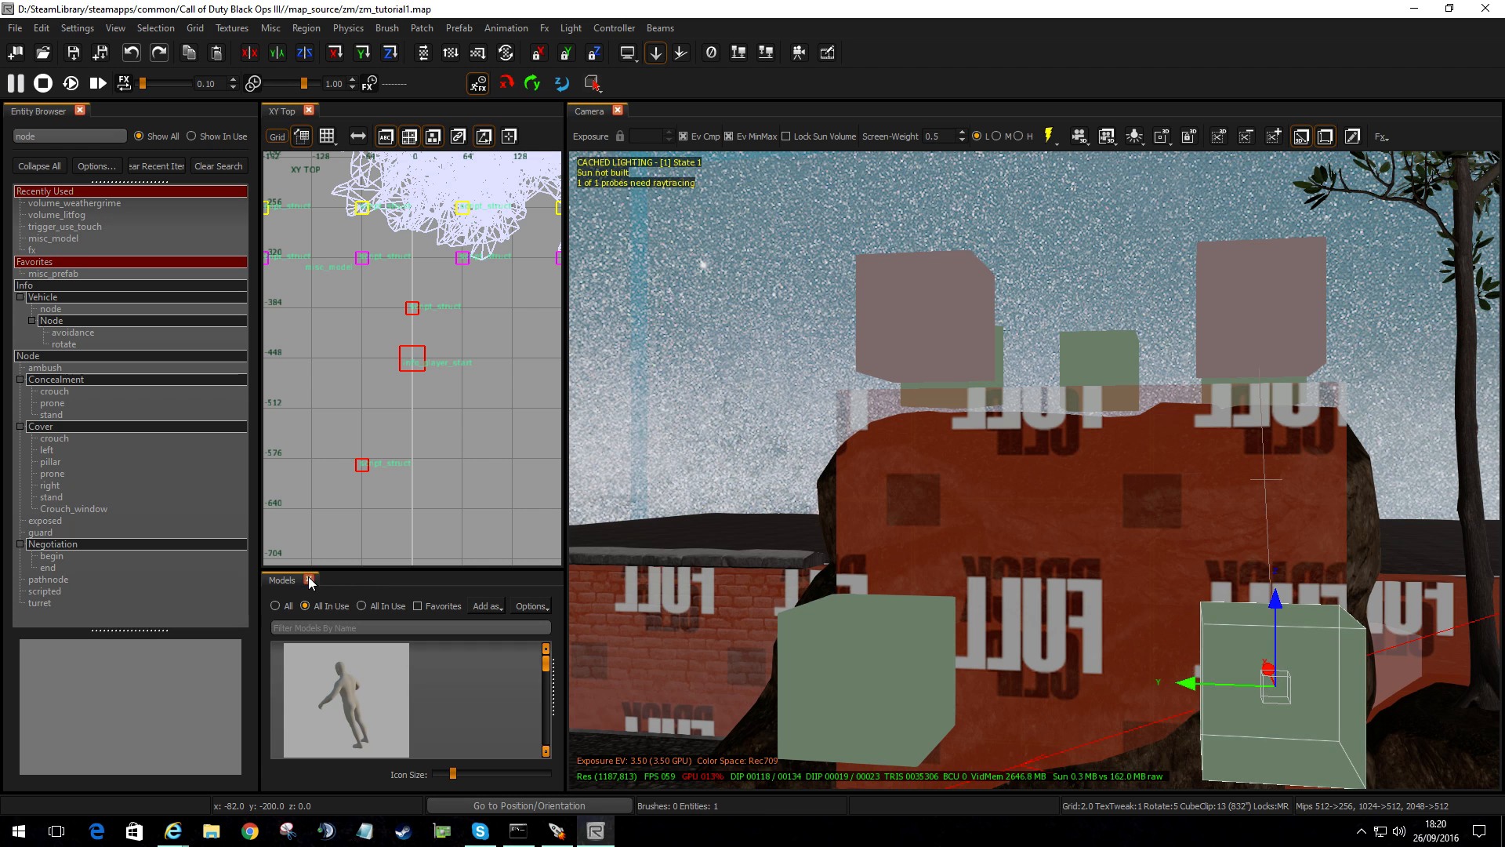
{"action": "left_click", "coordinate": [309, 579]}
{"action": "left_click", "coordinate": [79, 110]}
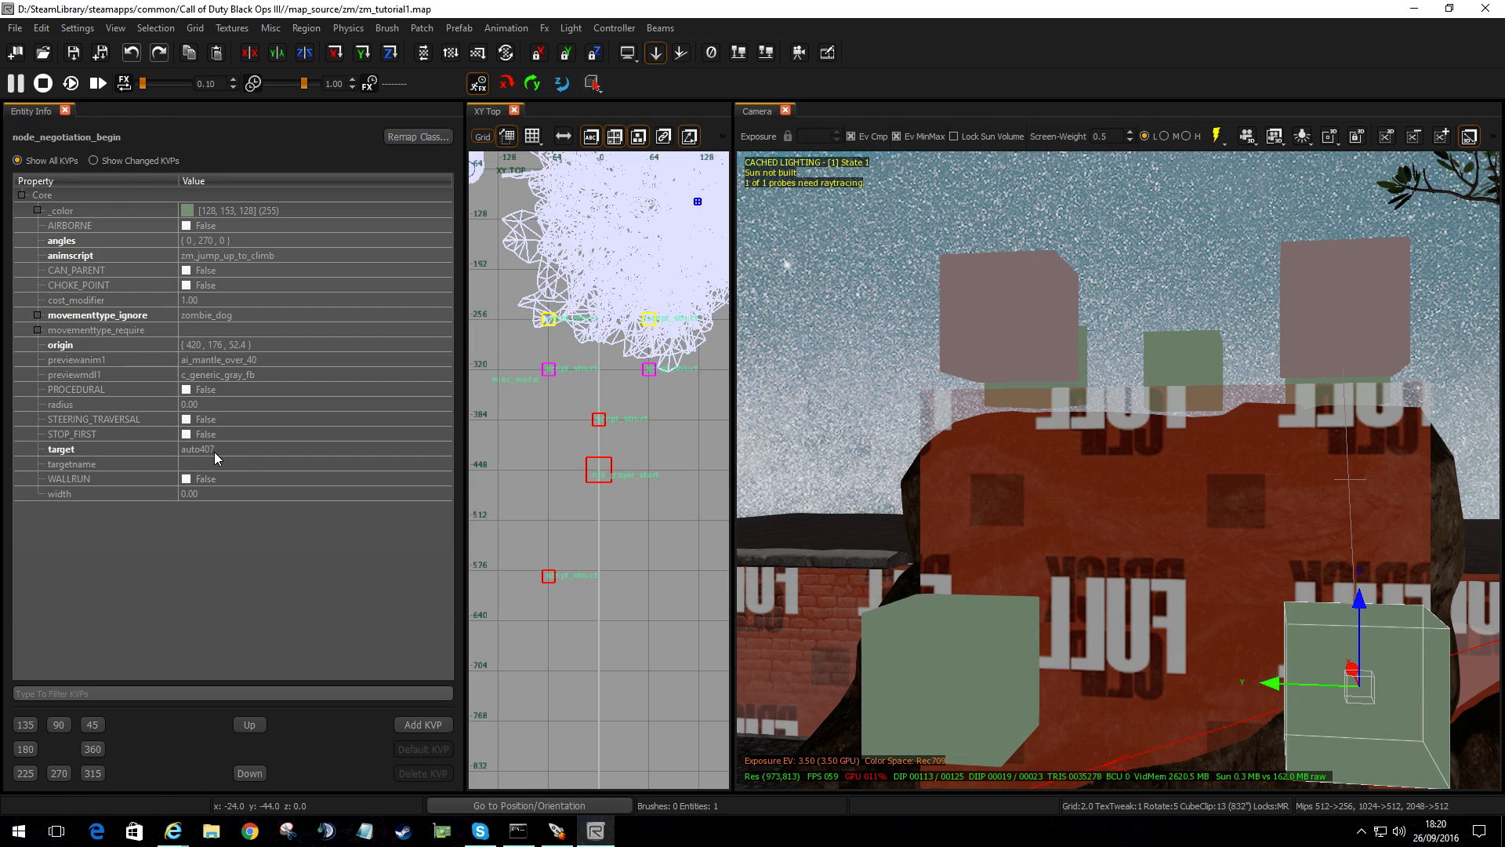
- Compare the targetname of the pink end node above the wall with the target of the green begin node below
{"action": "key", "text": "Escape"}
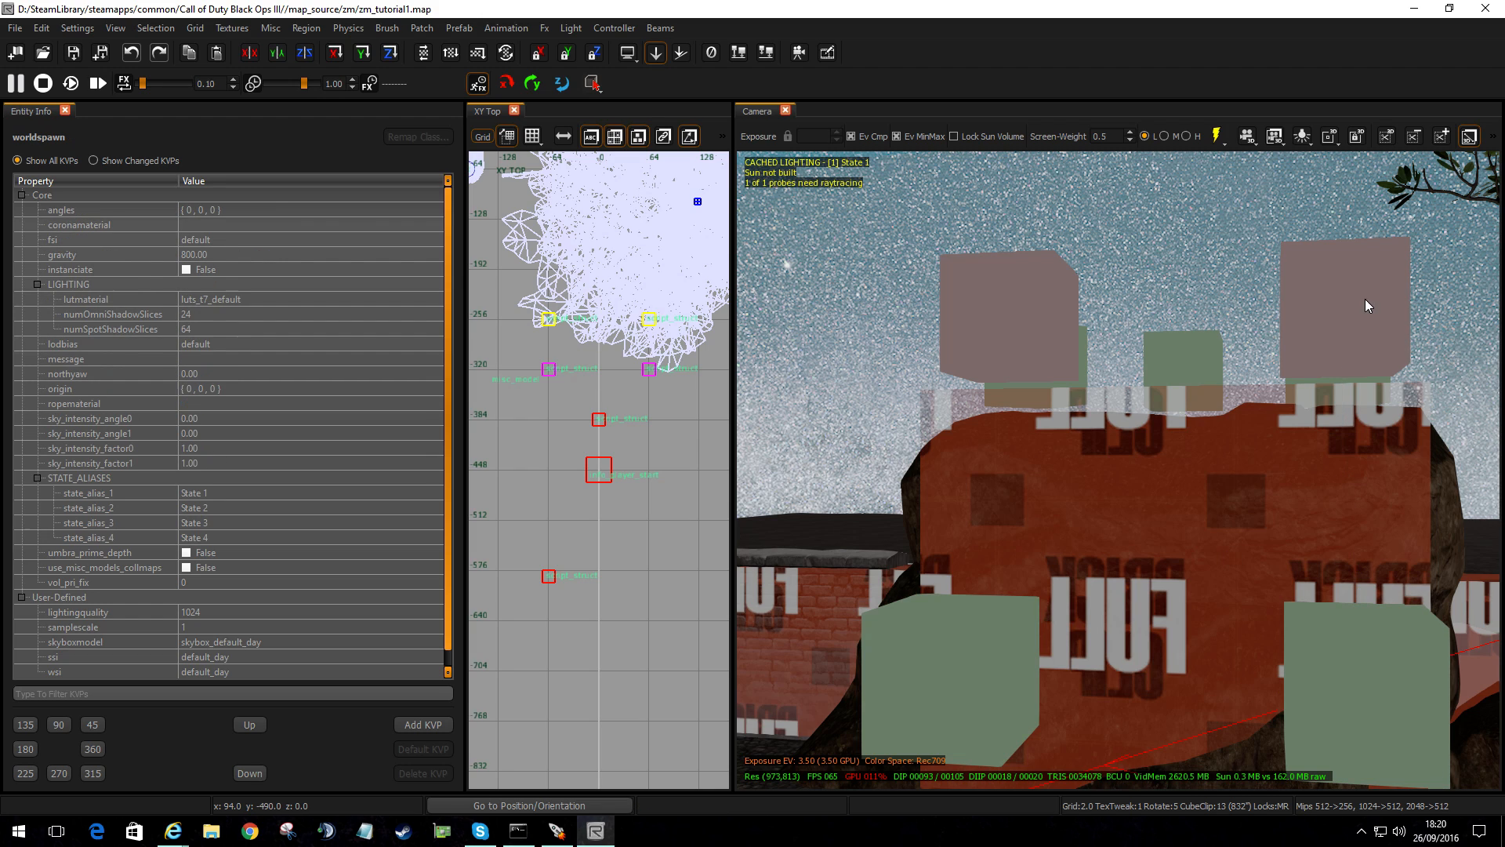
{"action": "left_click", "coordinate": [1361, 300], "text": "shift"}
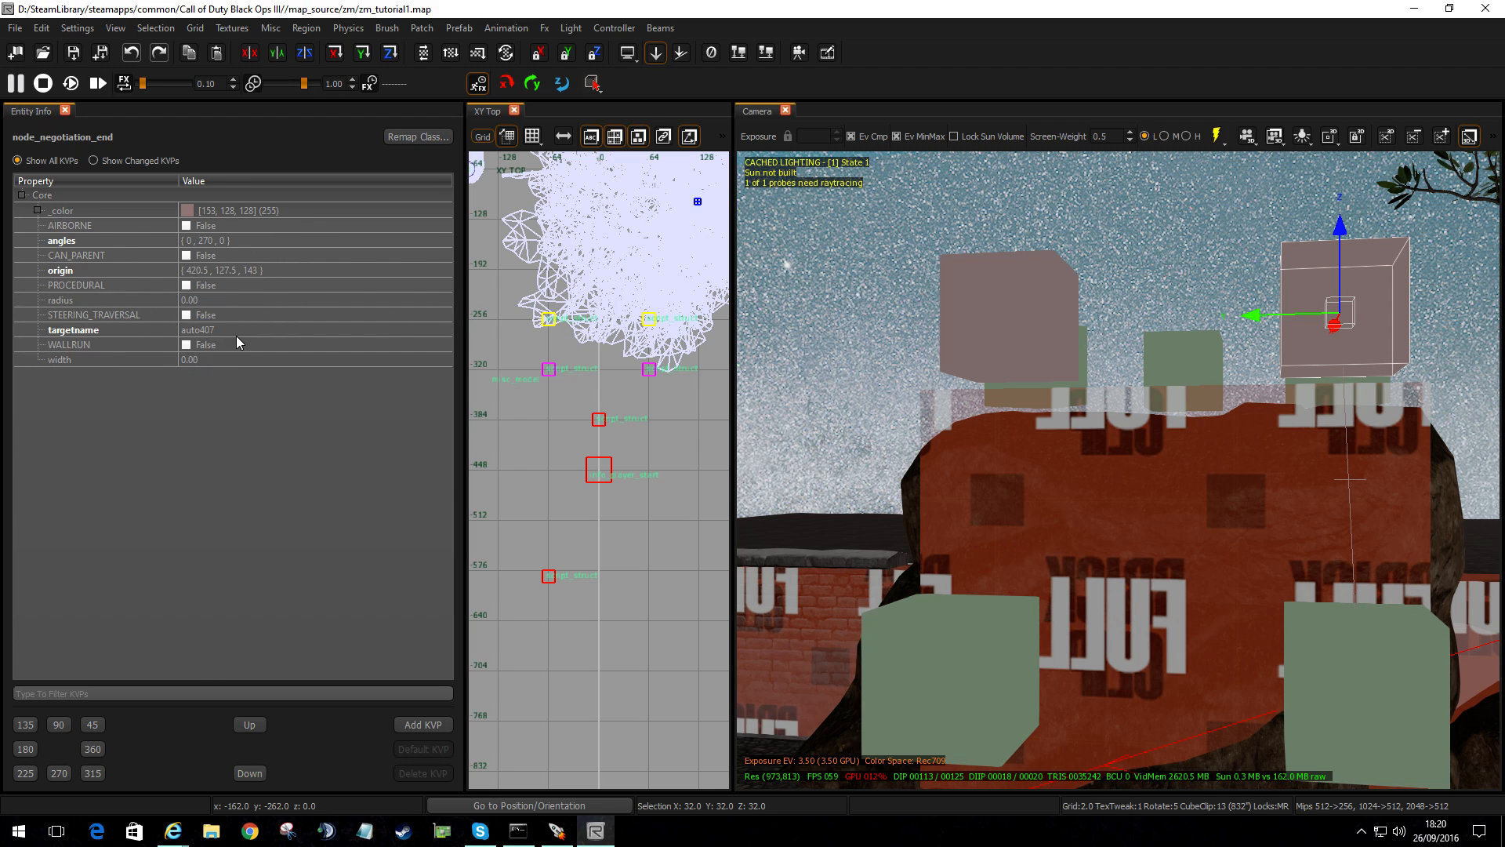
{"action": "key", "text": "Escape"}
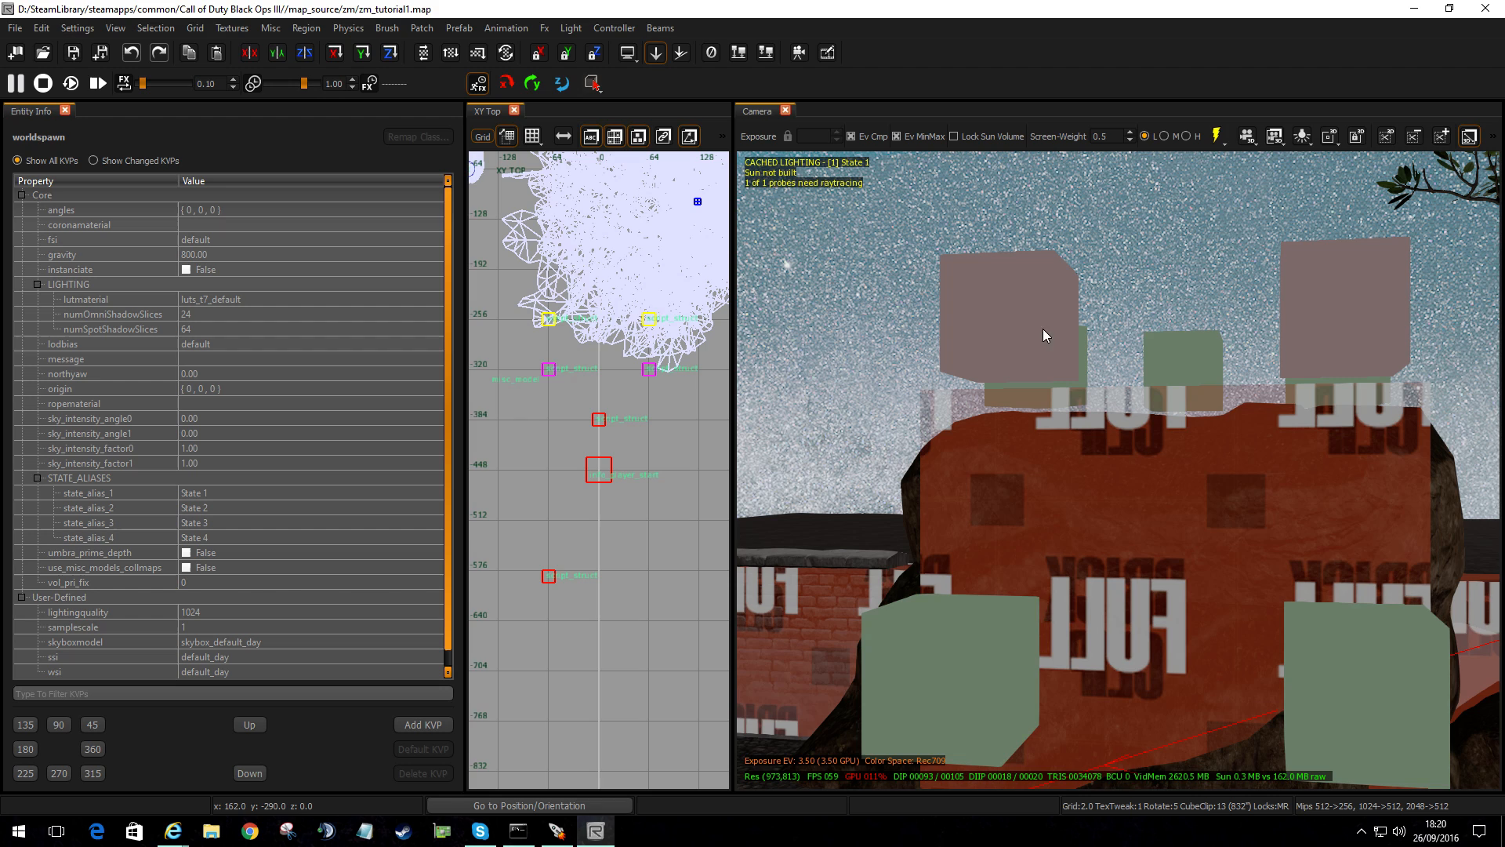
{"action": "left_click", "coordinate": [1322, 322], "text": "shift"}
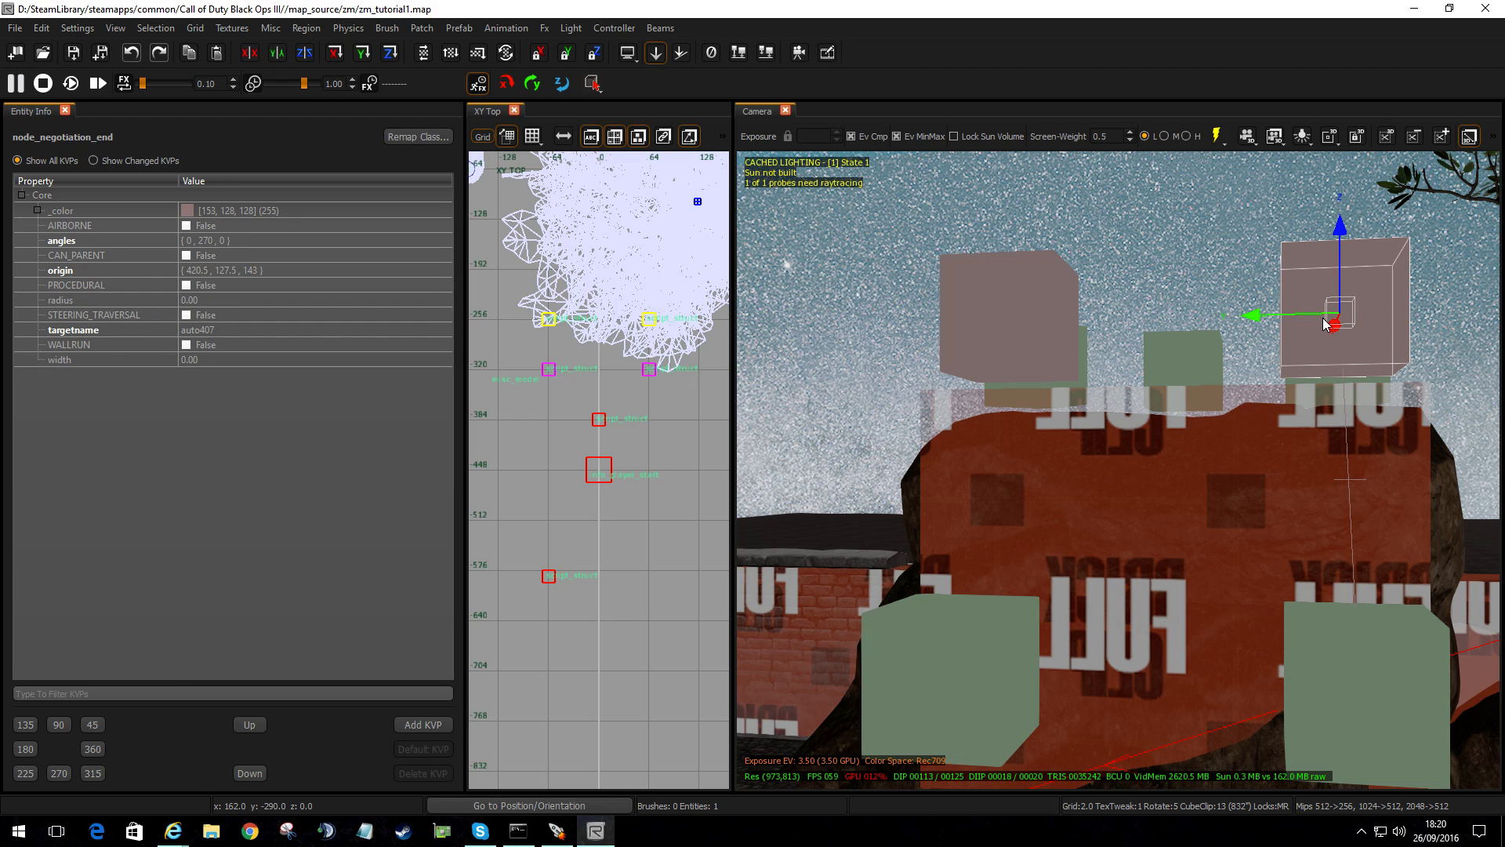
{"action": "key", "text": "Escape"}
{"action": "left_click", "coordinate": [1339, 646], "text": "shift"}
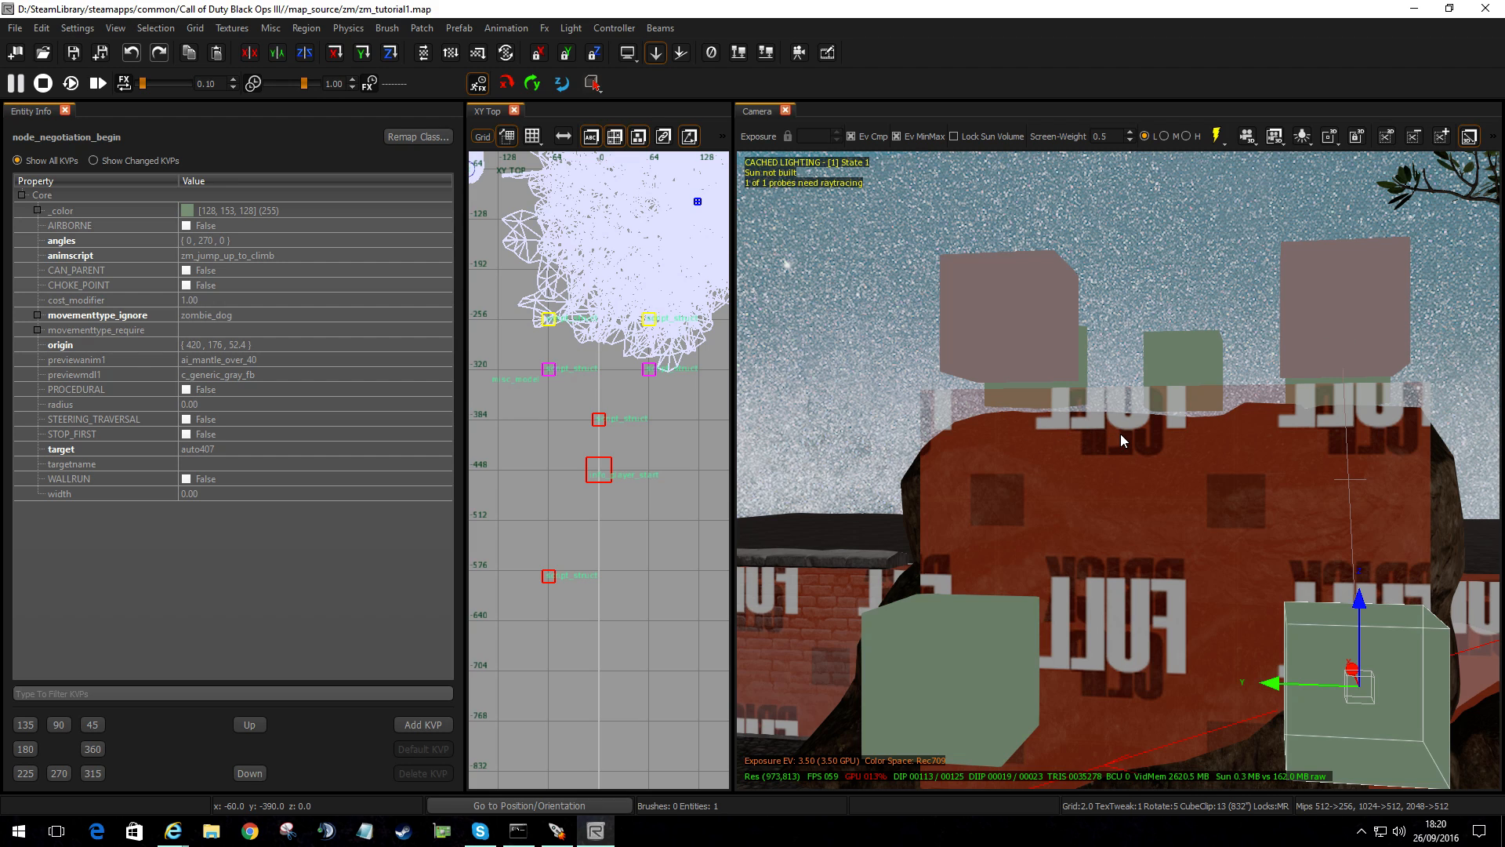
- Open the Asset Property Editor from the Mod Tools Launcher and filter assets by the name "jump" without the GDT filter
{"action": "left_click", "coordinate": [557, 831]}
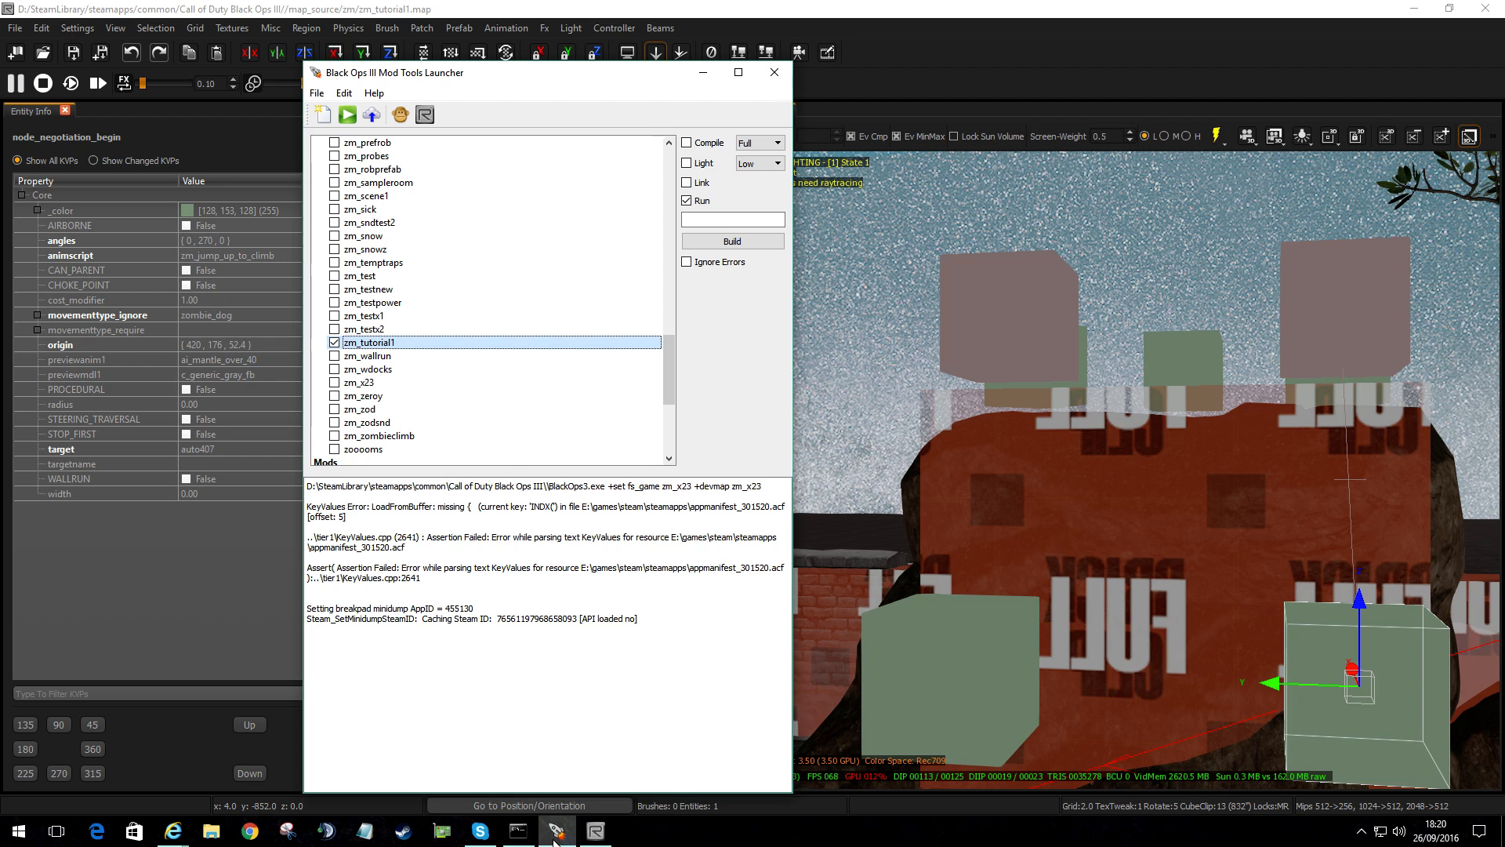
{"action": "left_click", "coordinate": [400, 116]}
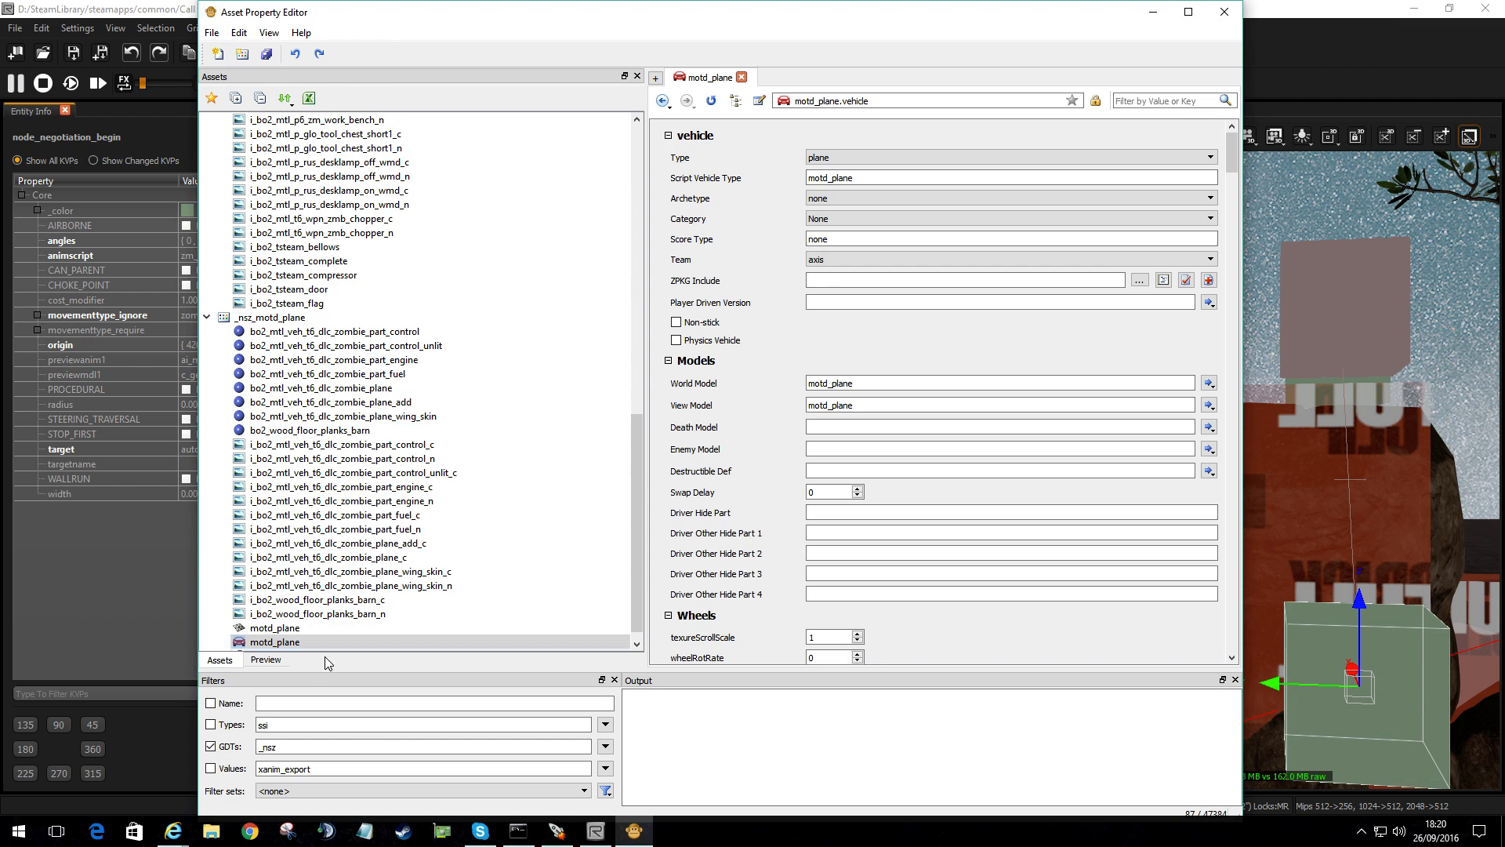
{"action": "left_click", "coordinate": [210, 746]}
{"action": "left_click", "coordinate": [290, 703]}
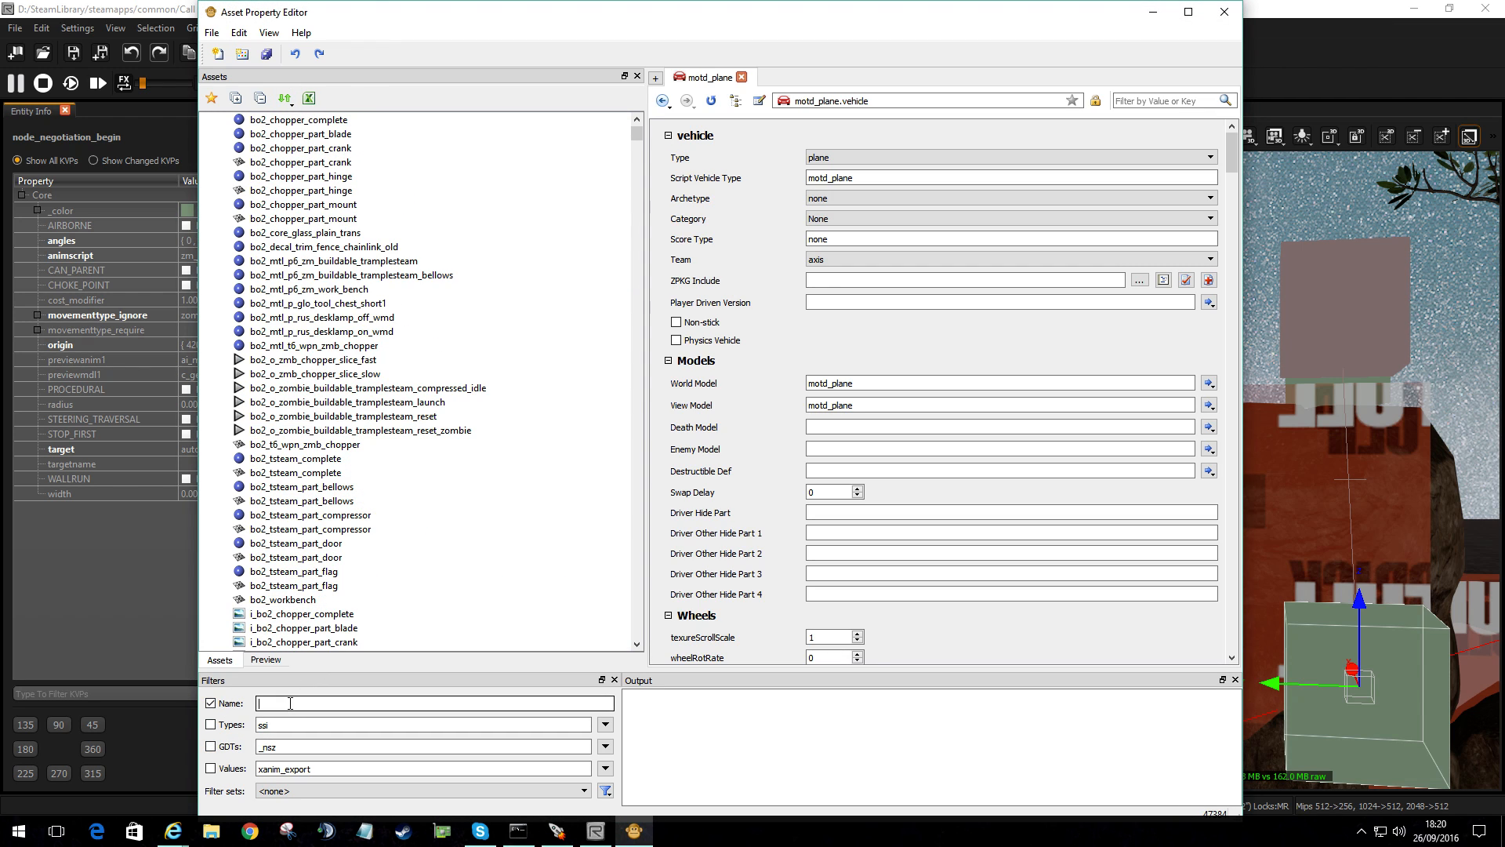
{"action": "type", "text": "jump"}
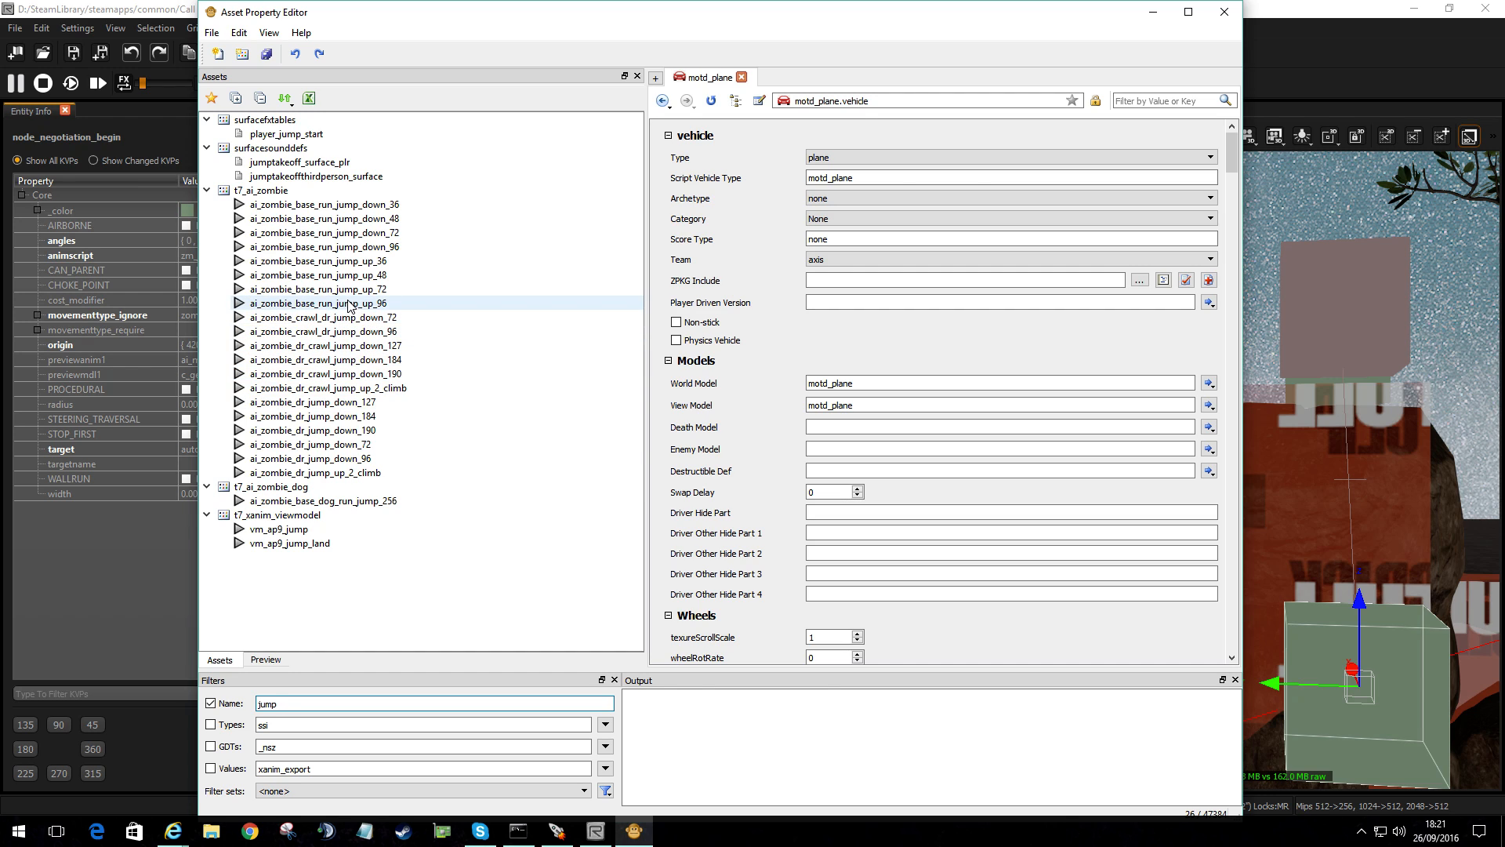
- Preview the ai_zombie_base_run_jump_up_96 animation and angle the view to follow the jumping character
{"action": "left_click", "coordinate": [349, 304]}
{"action": "left_click", "coordinate": [265, 662]}
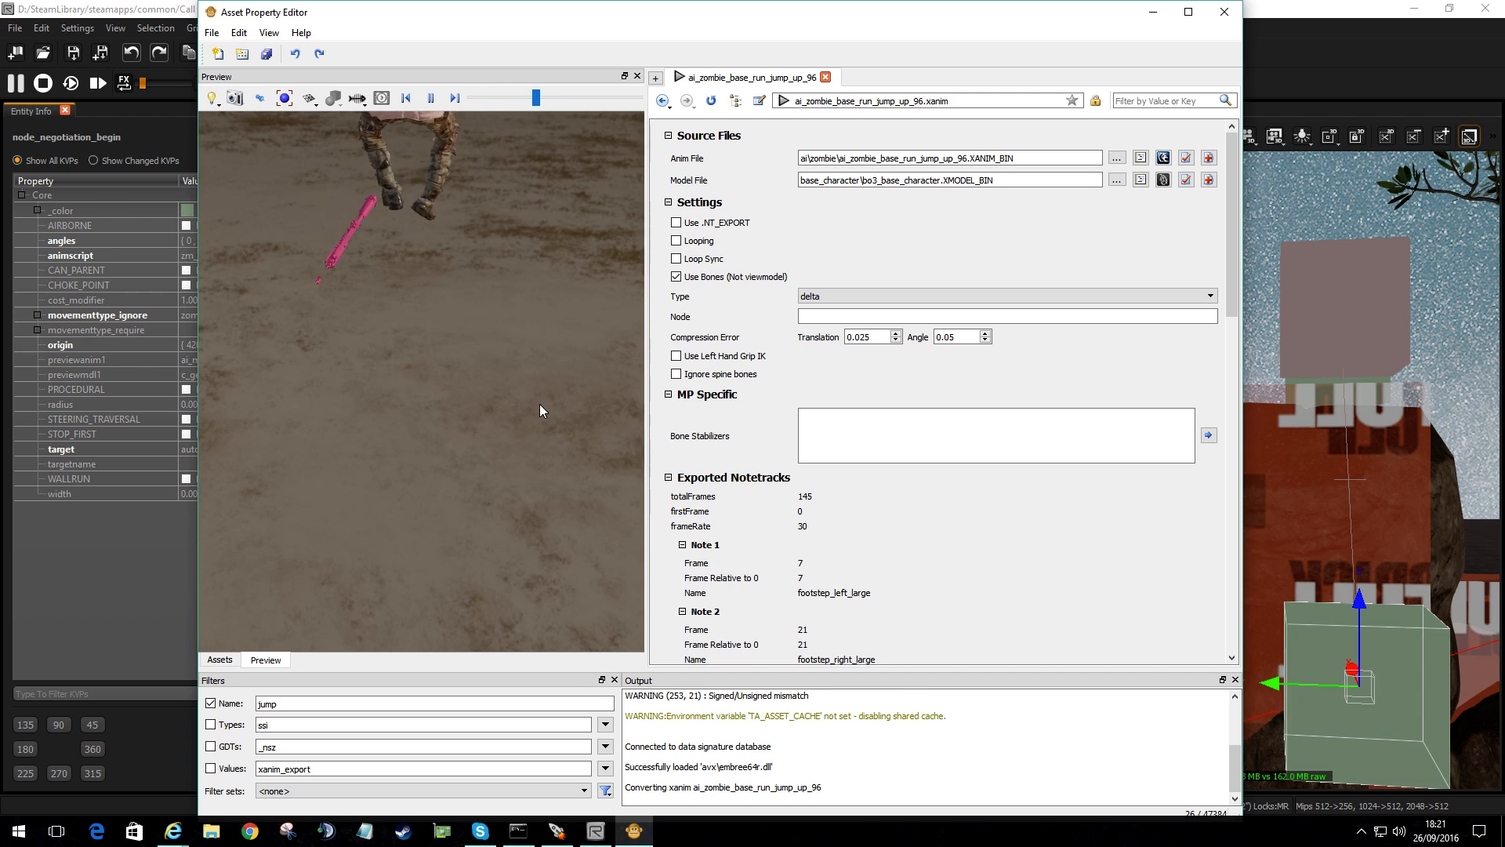
{"action": "right_click", "coordinate": [540, 403]}
{"action": "left_click", "coordinate": [478, 240]}
{"action": "left_click_drag", "start_coordinate": [475, 236], "coordinate": [462, 117]}
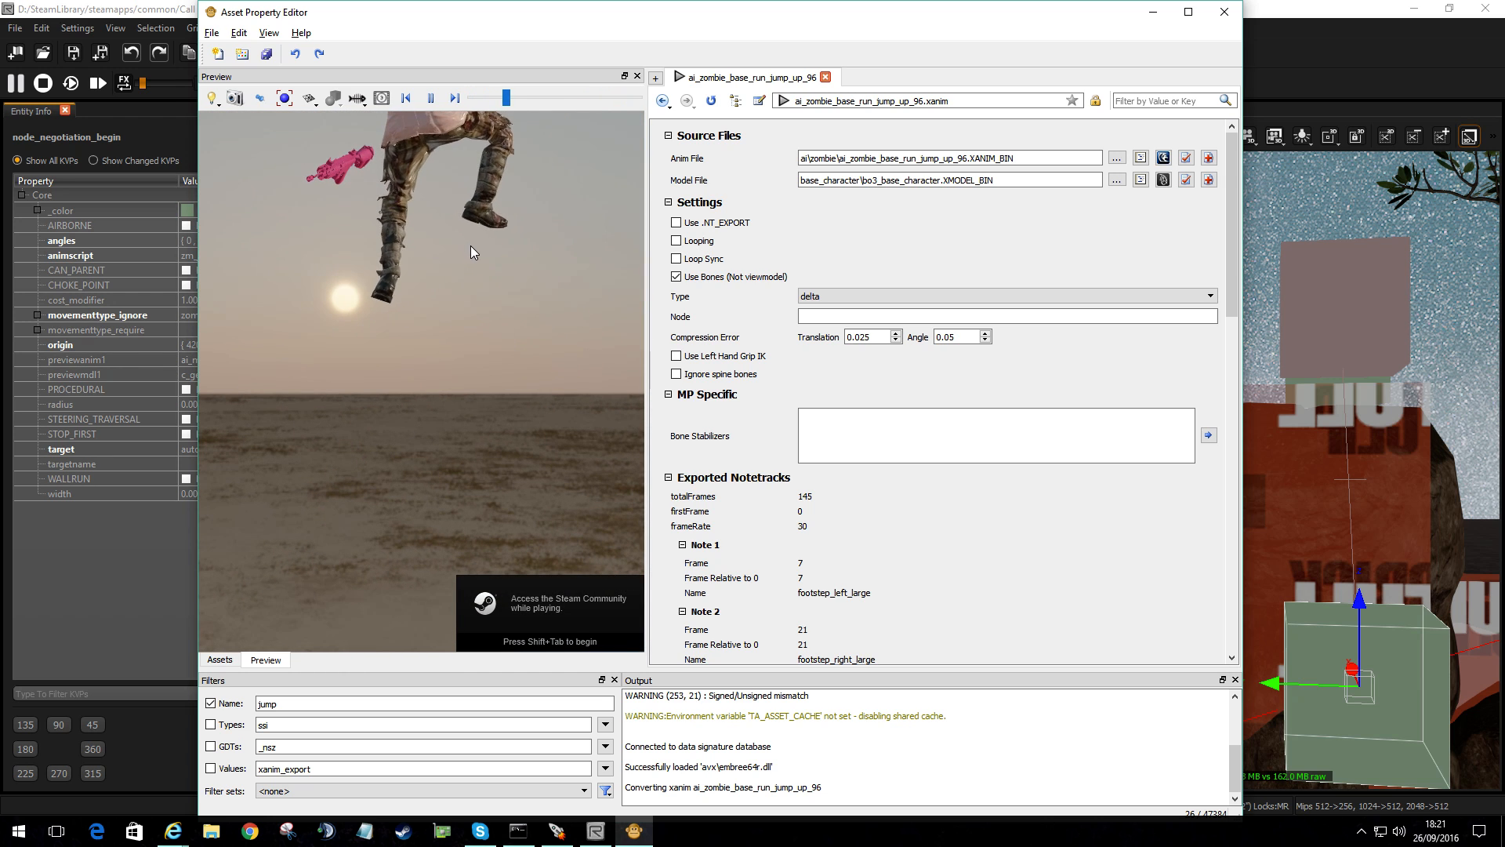
{"action": "left_click_drag", "start_coordinate": [470, 246], "coordinate": [467, 145]}
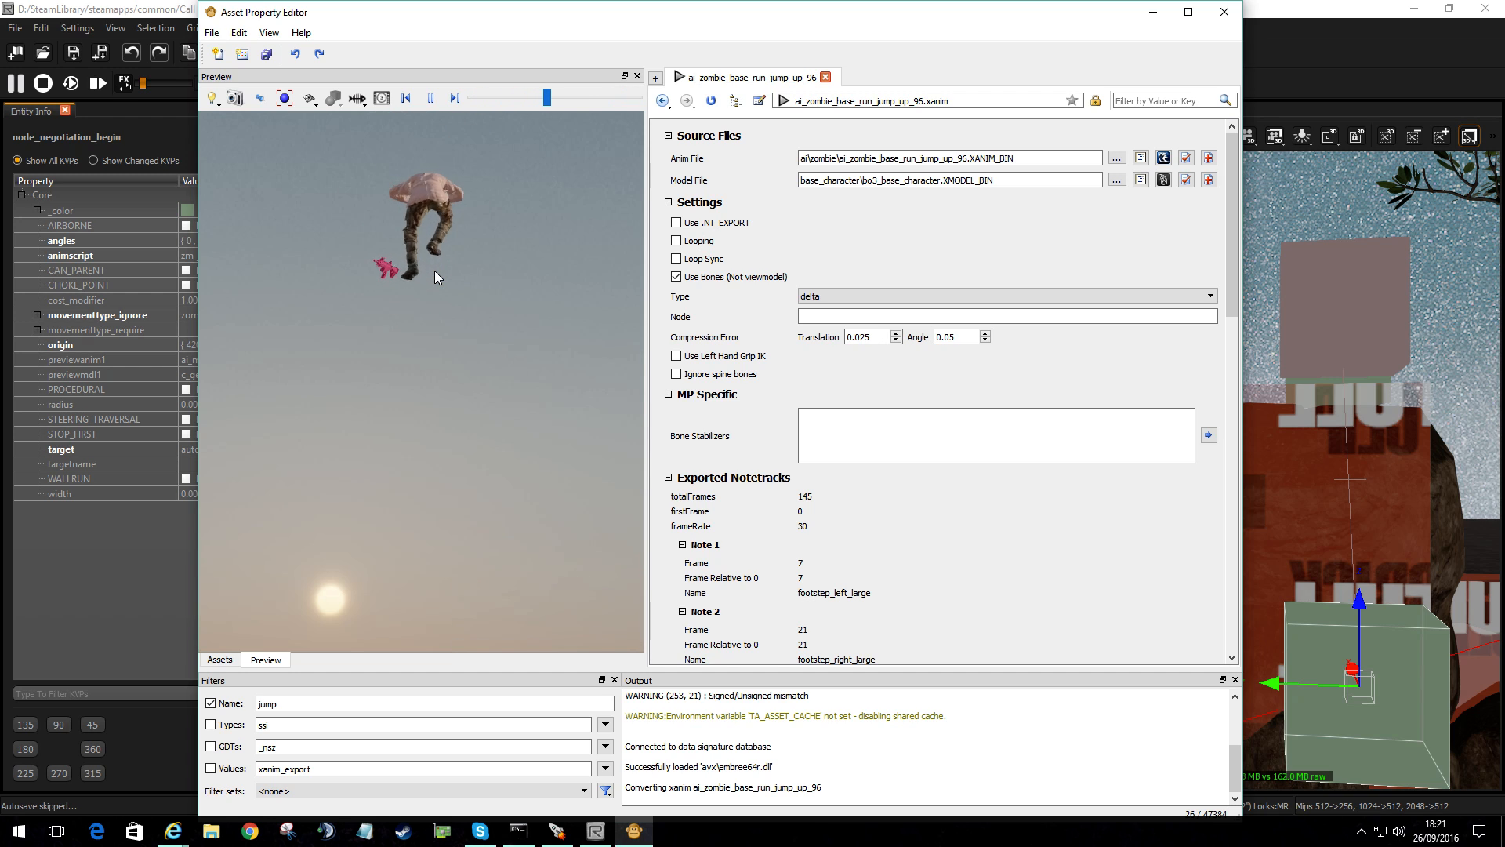
- Minimize the Asset Property Editor and examine the animscript and previewanim1 properties of the selected begin node in Radiant
{"action": "left_click", "coordinate": [223, 660]}
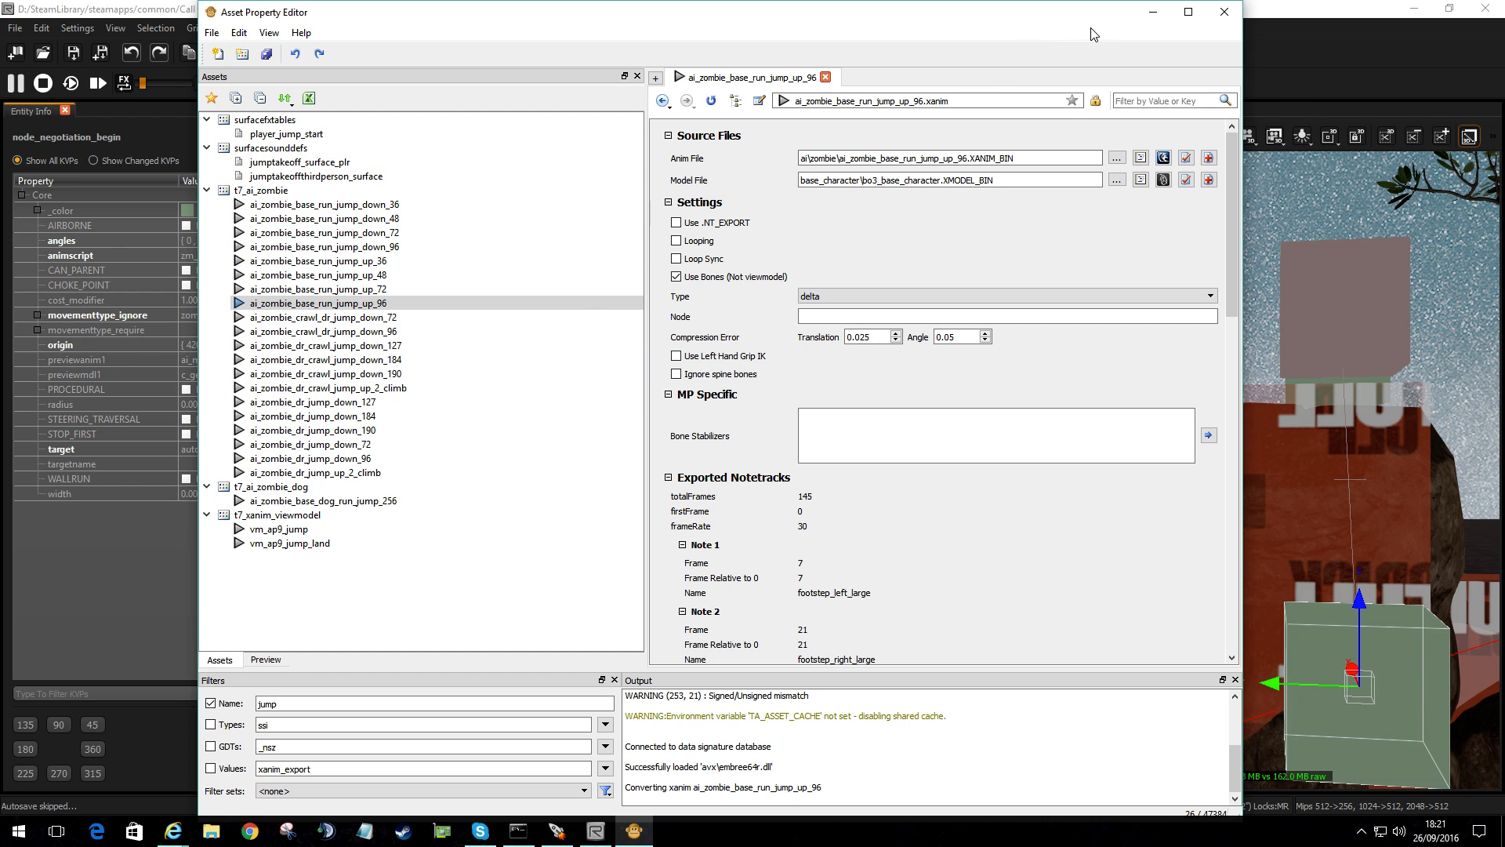
{"action": "left_click", "coordinate": [1154, 12]}
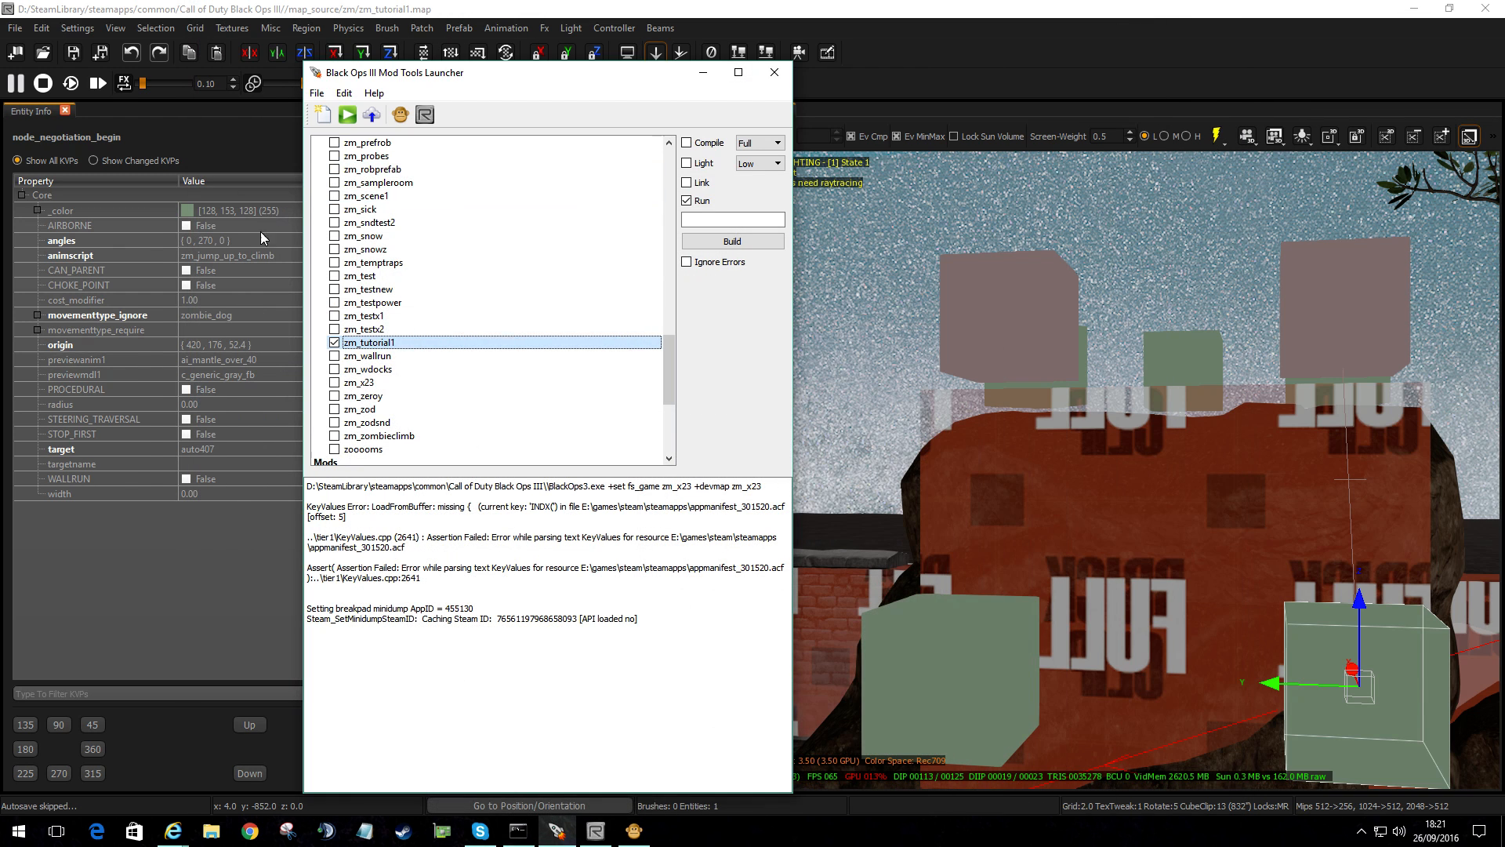
{"action": "left_click", "coordinate": [297, 15]}
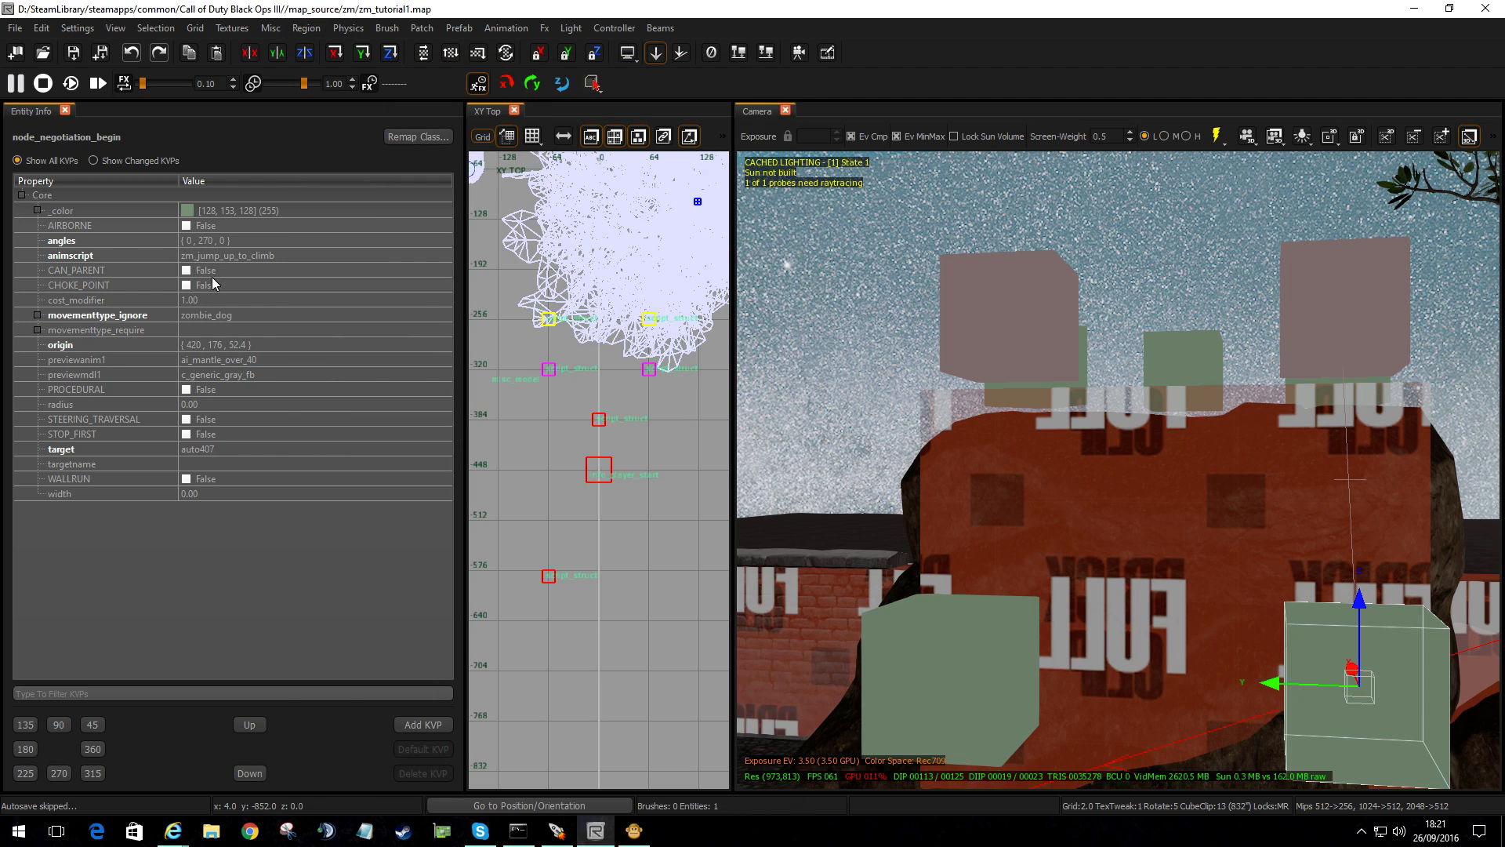
{"action": "left_click", "coordinate": [289, 255]}
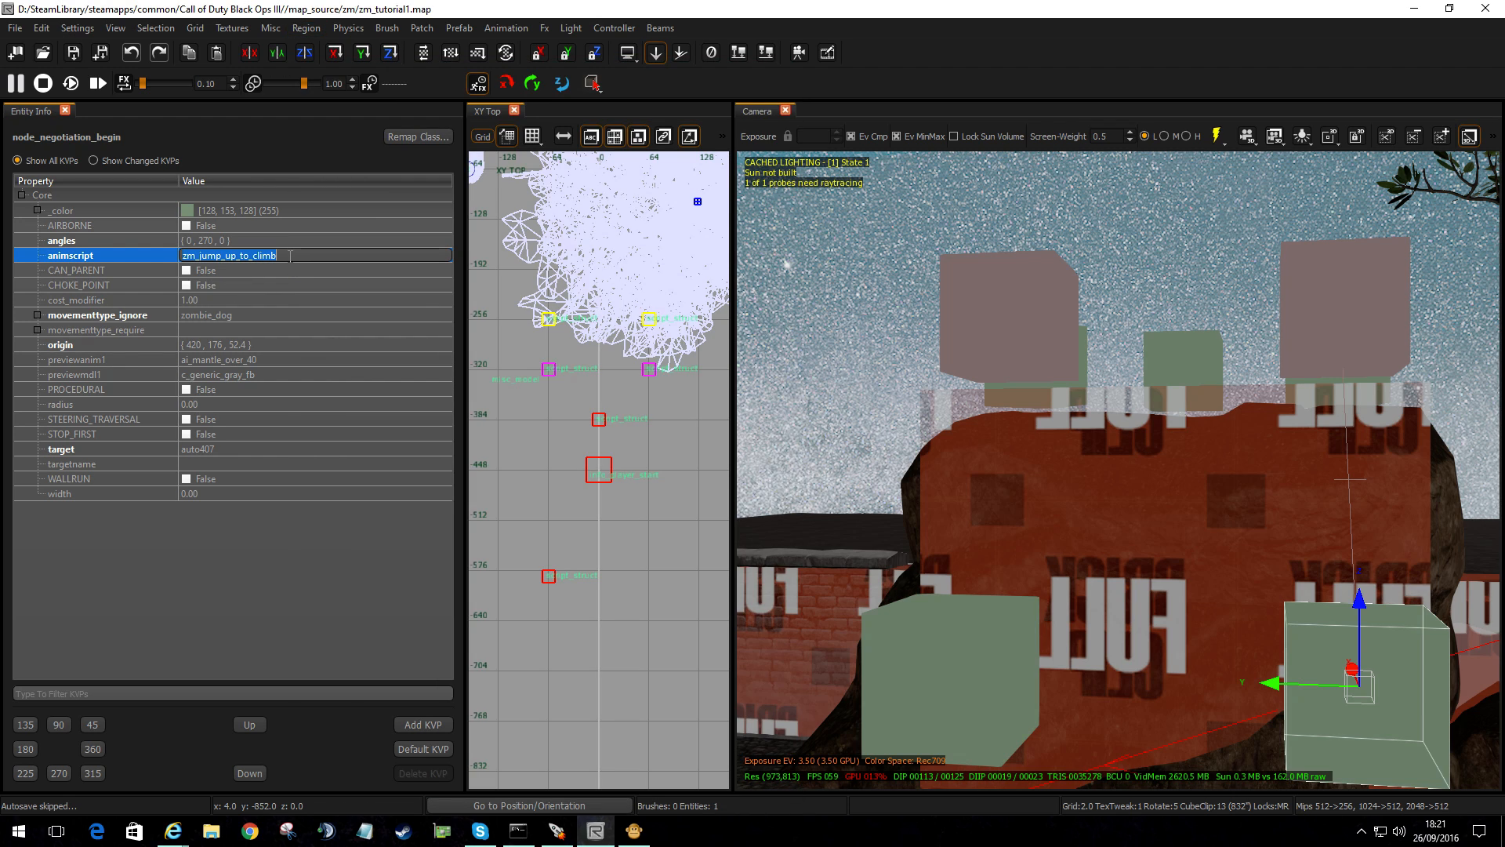
{"action": "left_click", "coordinate": [267, 362]}
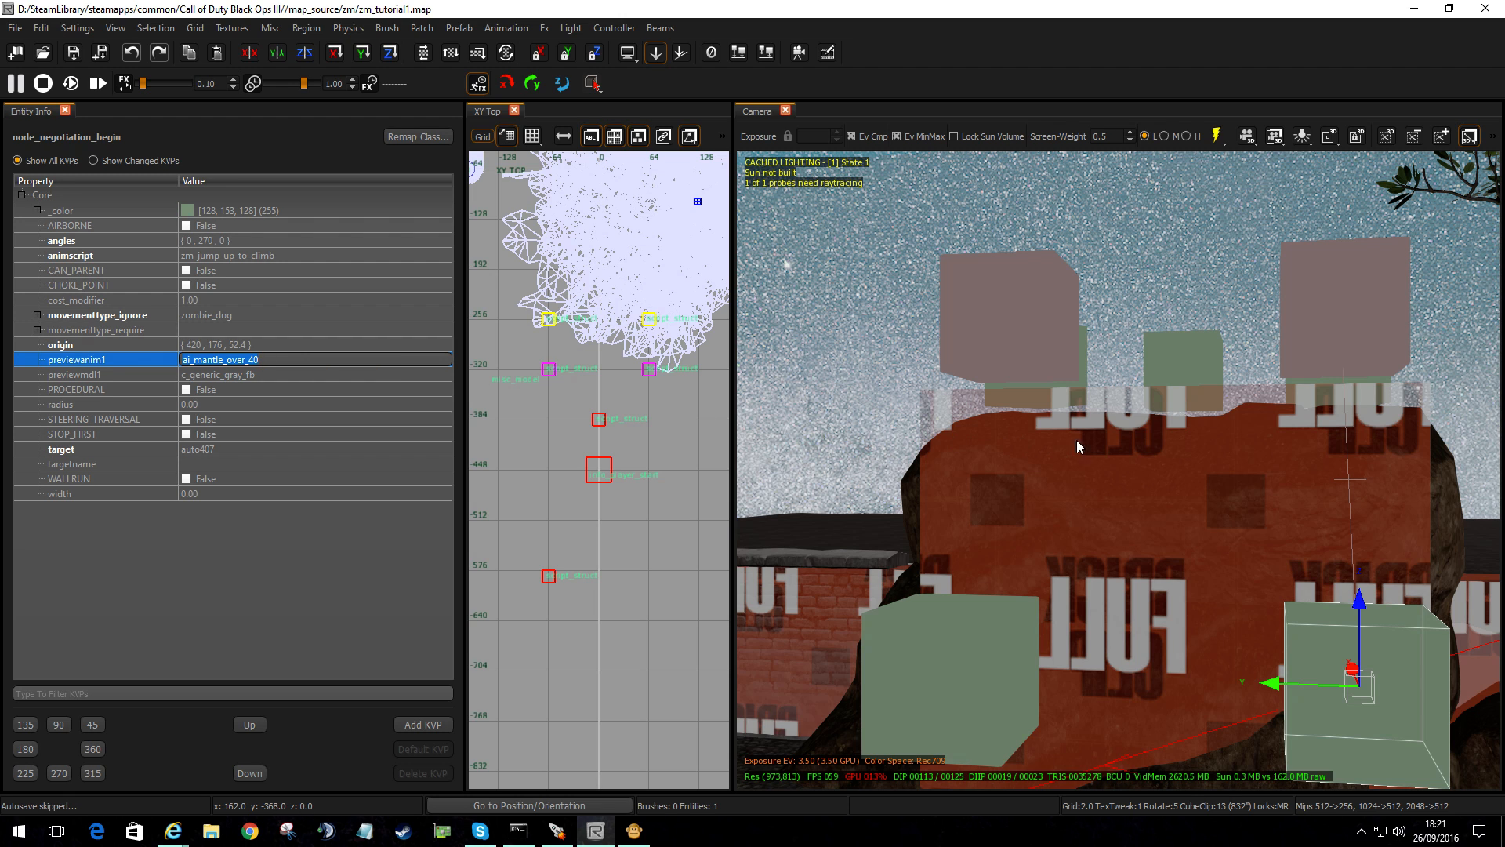
- Inspect the pink end node above the wall and survey the begin and end nodes on both sides of the rock
{"action": "mouse_move", "coordinate": [1076, 440]}
{"action": "right_mouse_down"}
{"action": "mouse_move", "coordinate": [1224, 463]}
{"action": "mouse_move", "coordinate": [1227, 486]}
{"action": "mouse_move", "coordinate": [1231, 445]}
{"action": "mouse_move", "coordinate": [1280, 445]}
{"action": "mouse_move", "coordinate": [1278, 430]}
{"action": "mouse_move", "coordinate": [1237, 425]}
{"action": "mouse_move", "coordinate": [1059, 429]}
{"action": "right_mouse_up"}
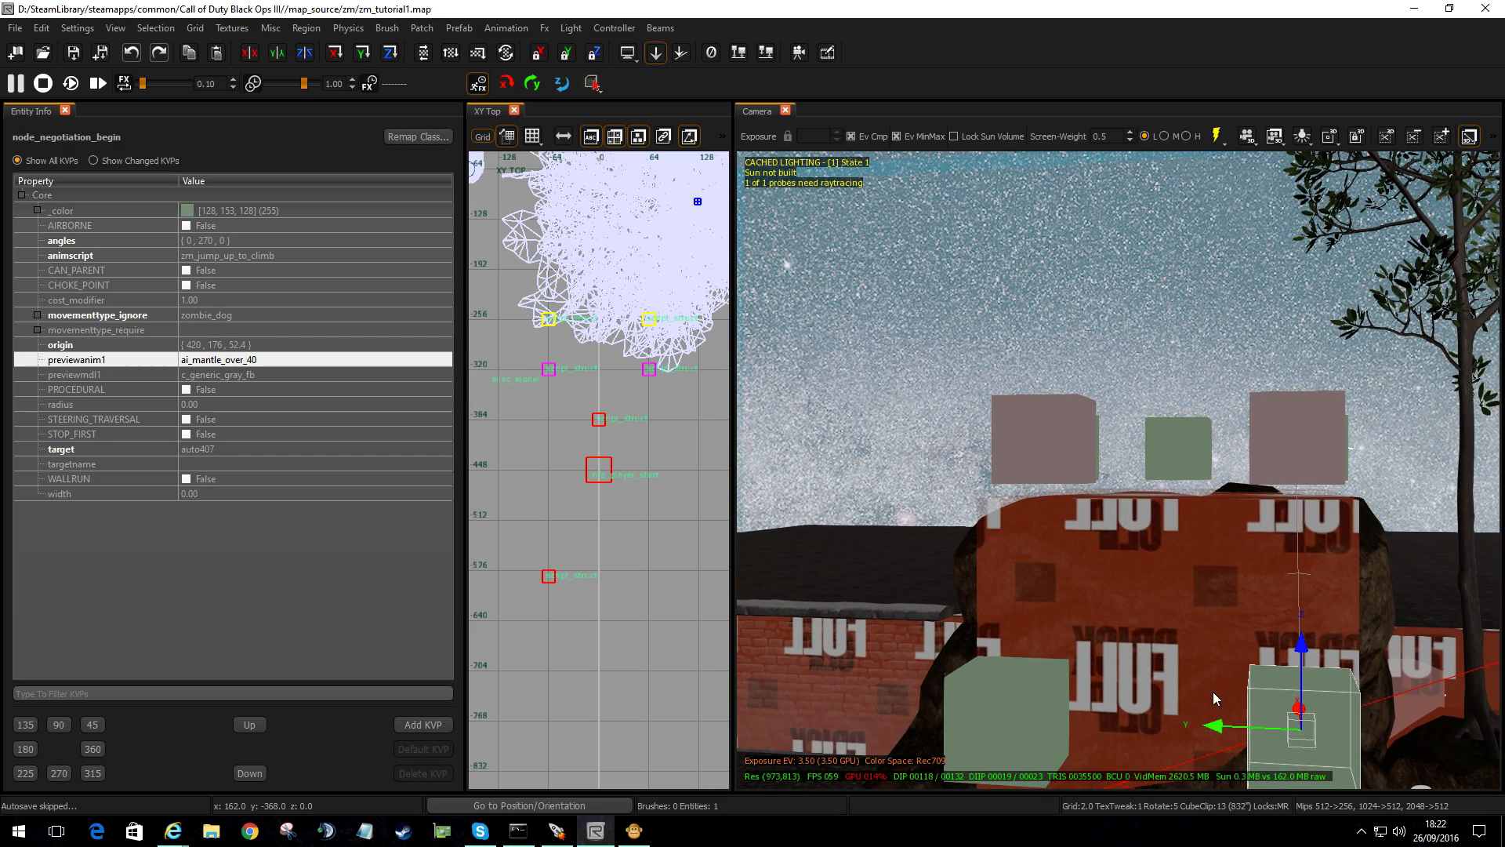
{"action": "mouse_move", "coordinate": [1212, 692]}
{"action": "right_mouse_down"}
{"action": "mouse_move", "coordinate": [1082, 690]}
{"action": "mouse_move", "coordinate": [1196, 679]}
{"action": "right_mouse_up"}
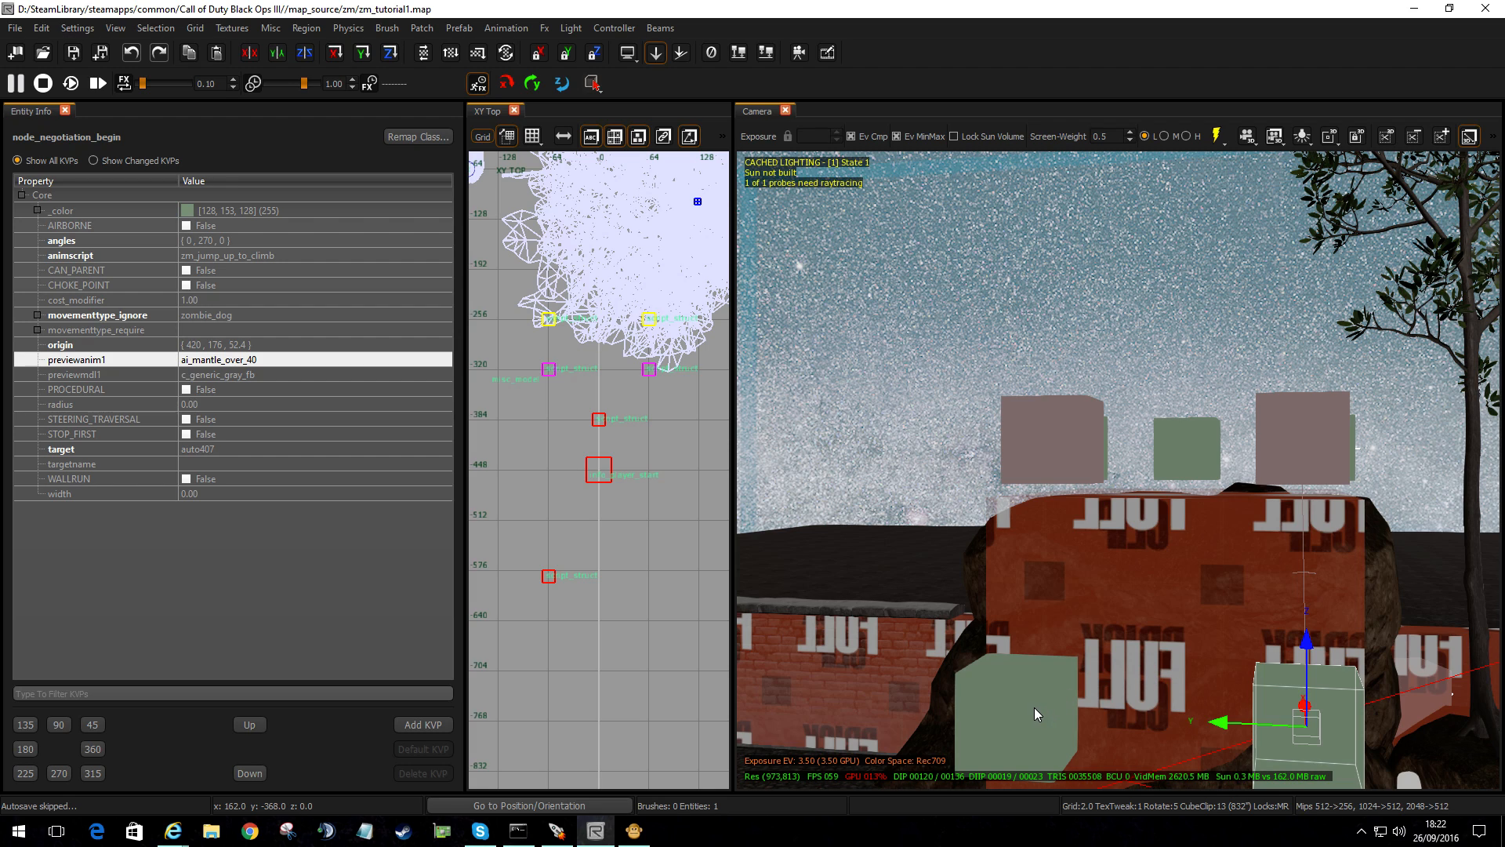
{"action": "key", "text": "Escape"}
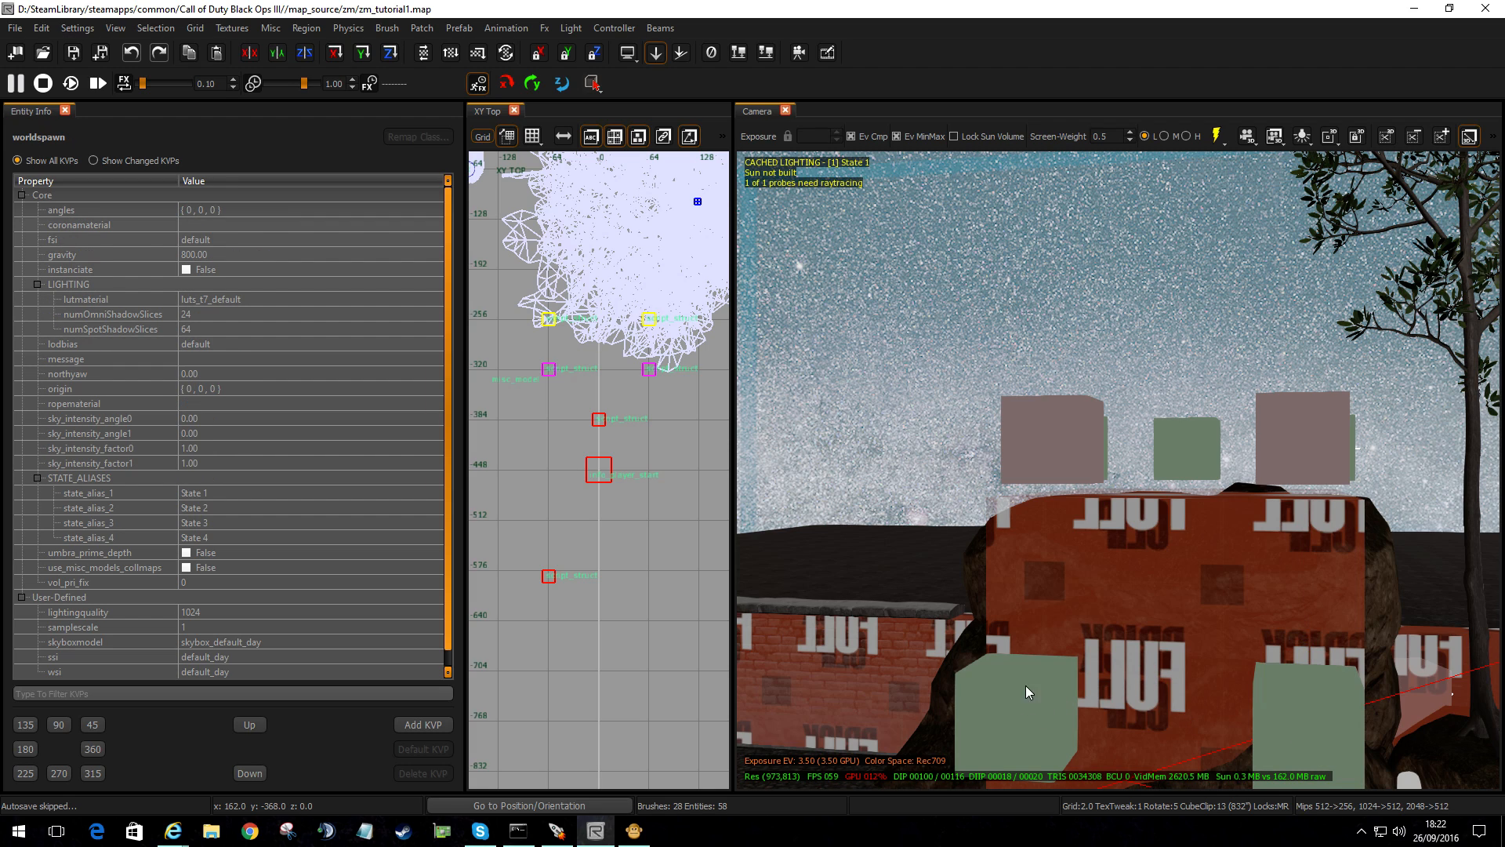
{"action": "left_click", "coordinate": [1046, 458]}
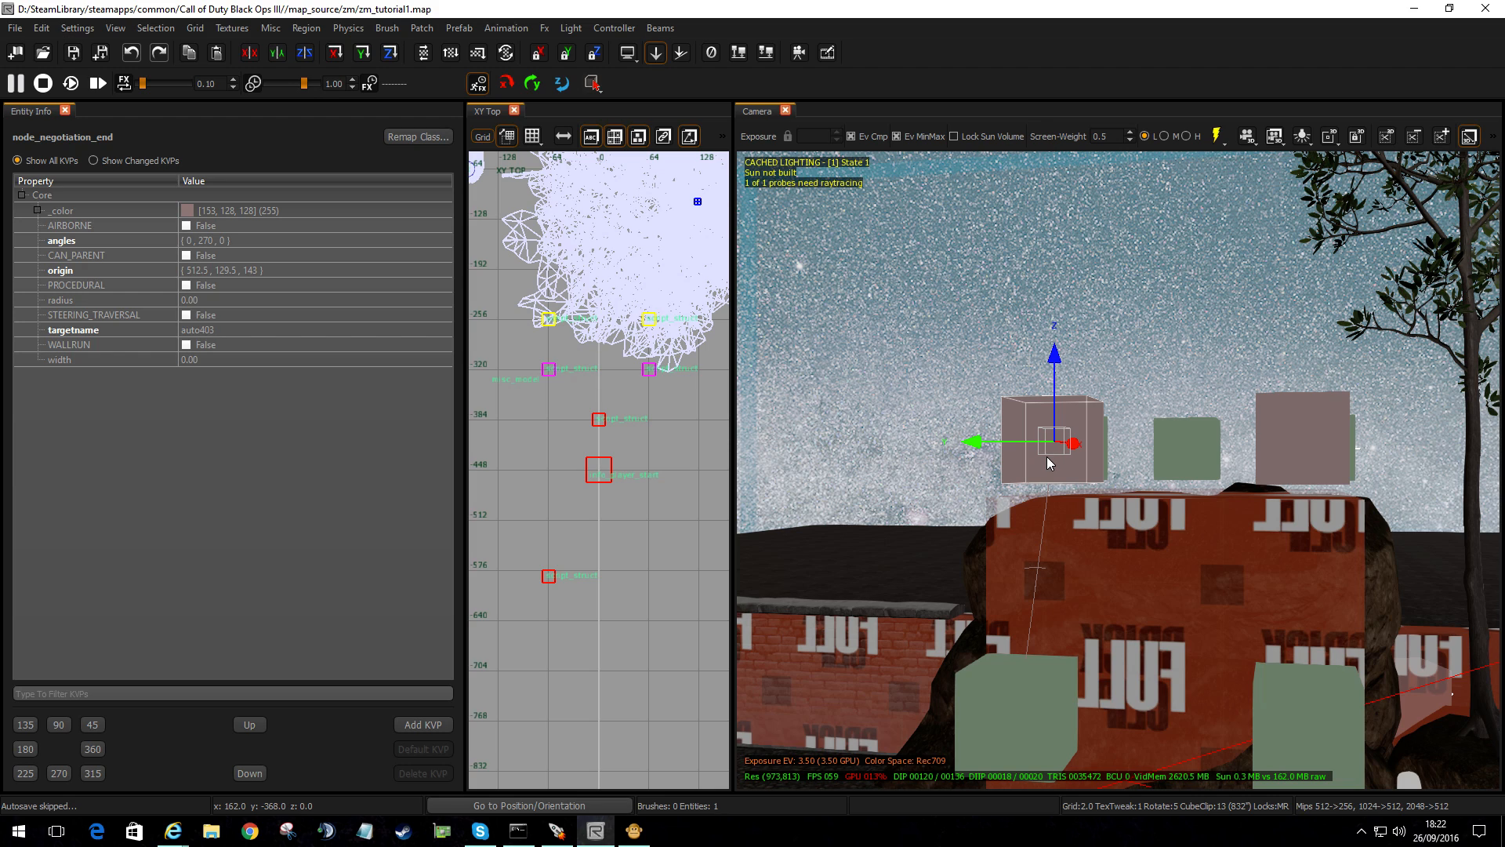
{"action": "key", "text": "Escape"}
{"action": "left_click", "coordinate": [1087, 437]}
{"action": "key", "text": "Escape"}
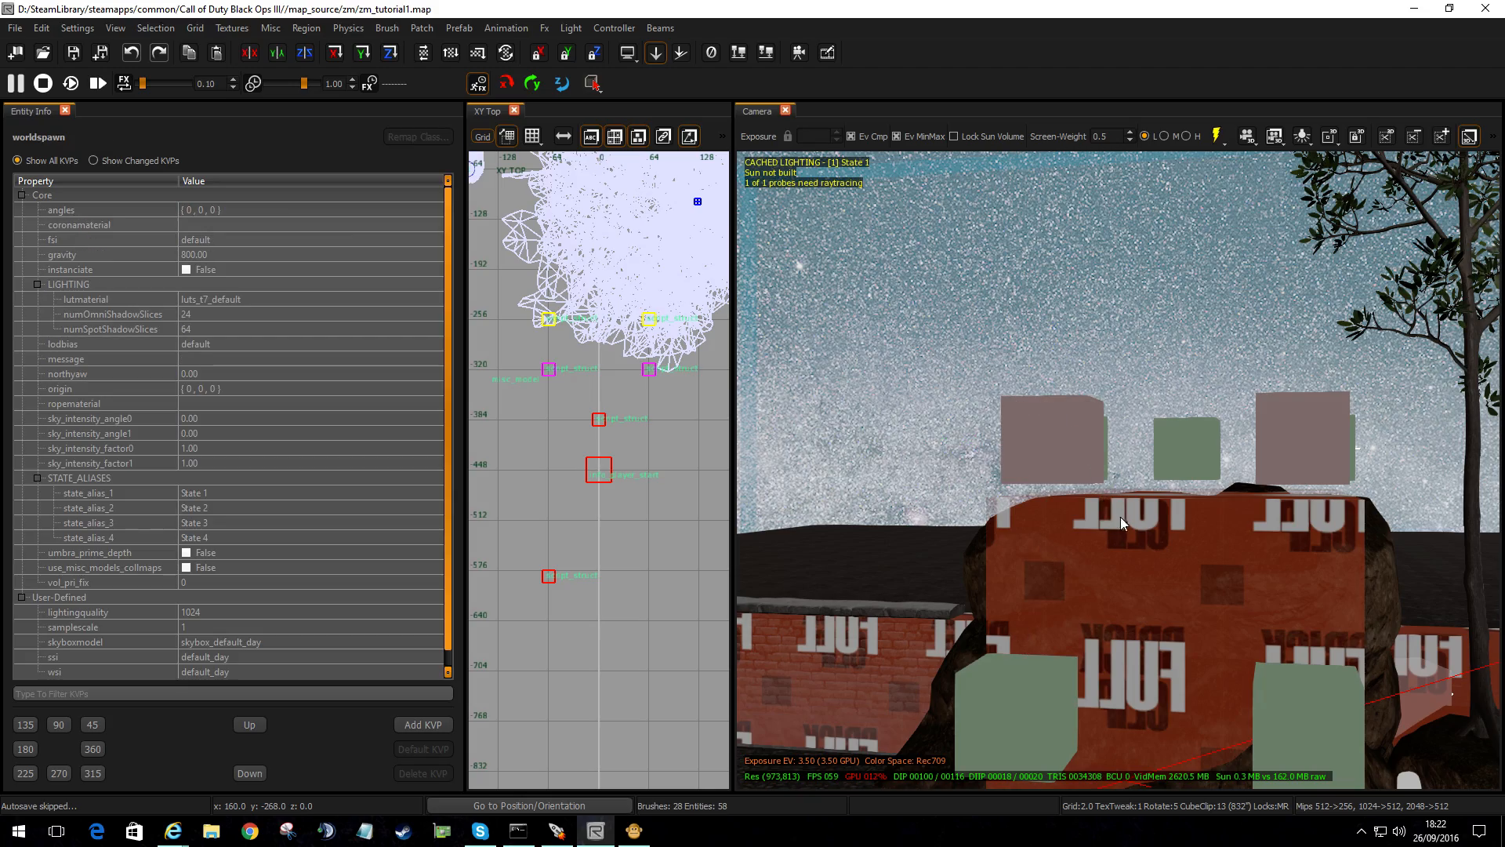
{"action": "mouse_move", "coordinate": [1140, 588]}
{"action": "right_mouse_down"}
{"action": "mouse_move", "coordinate": [1281, 476]}
{"action": "mouse_move", "coordinate": [1140, 471]}
{"action": "mouse_move", "coordinate": [1140, 549]}
{"action": "mouse_move", "coordinate": [1118, 470]}
{"action": "mouse_move", "coordinate": [1129, 533]}
{"action": "mouse_move", "coordinate": [1097, 580]}
{"action": "mouse_move", "coordinate": [1140, 585]}
{"action": "right_mouse_up"}
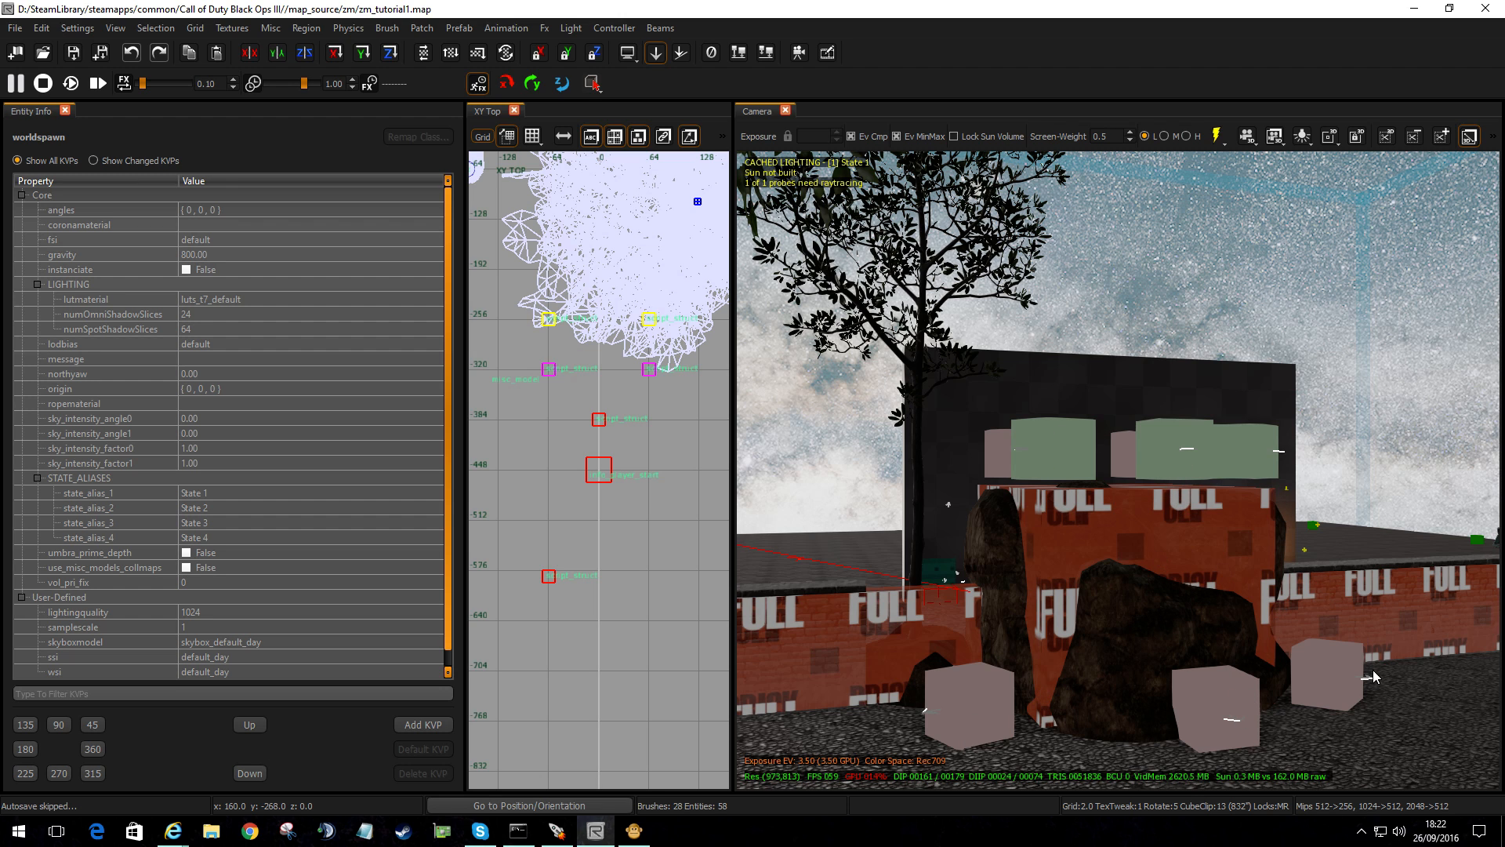
{"action": "right_click_drag", "start_coordinate": [1158, 676], "coordinate": [1121, 628]}
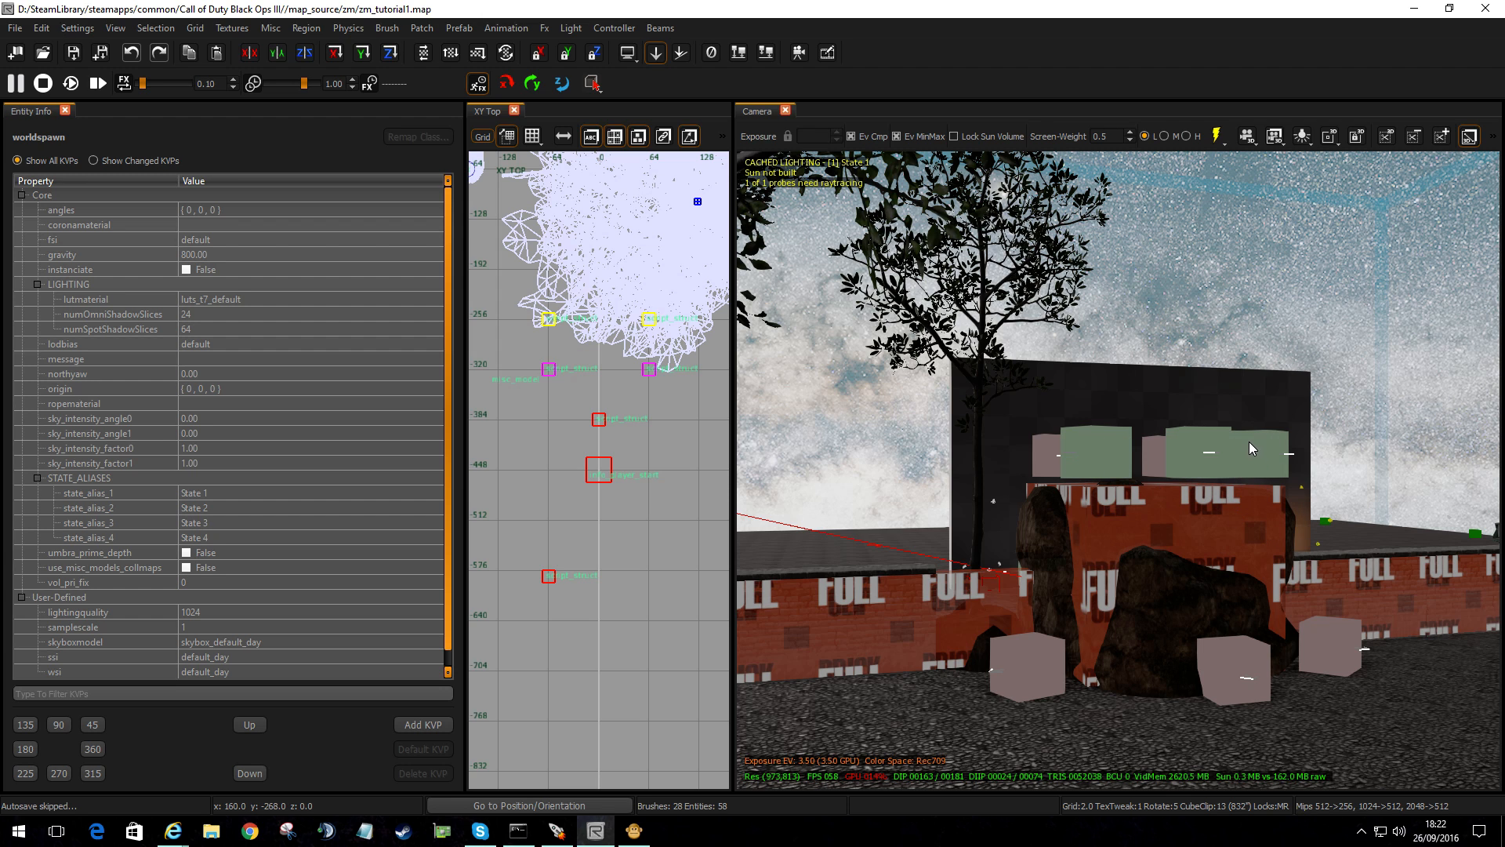
{"action": "mouse_move", "coordinate": [1230, 555]}
{"action": "right_mouse_down"}
{"action": "mouse_move", "coordinate": [1332, 612]}
{"action": "mouse_move", "coordinate": [1356, 548]}
{"action": "mouse_move", "coordinate": [1208, 486]}
{"action": "mouse_move", "coordinate": [1003, 554]}
{"action": "mouse_move", "coordinate": [1255, 572]}
{"action": "mouse_move", "coordinate": [1231, 554]}
{"action": "right_mouse_up"}
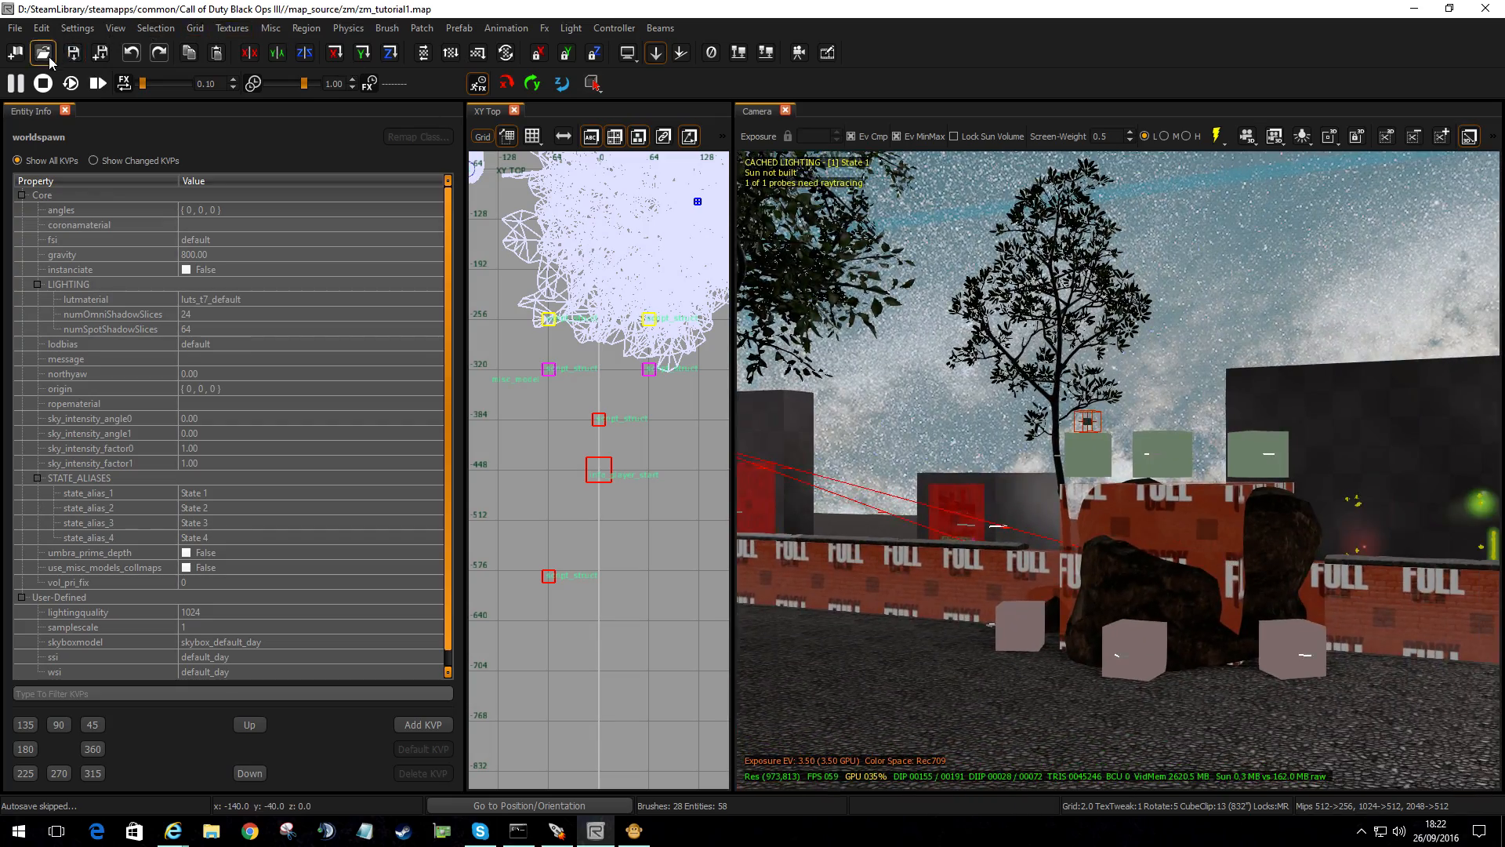
- Save and close the map in Radiant, and run zm_tutorial1 from the Mod Tools Launcher
{"action": "left_click", "coordinate": [73, 52]}
{"action": "double_click", "coordinate": [10, 8]}
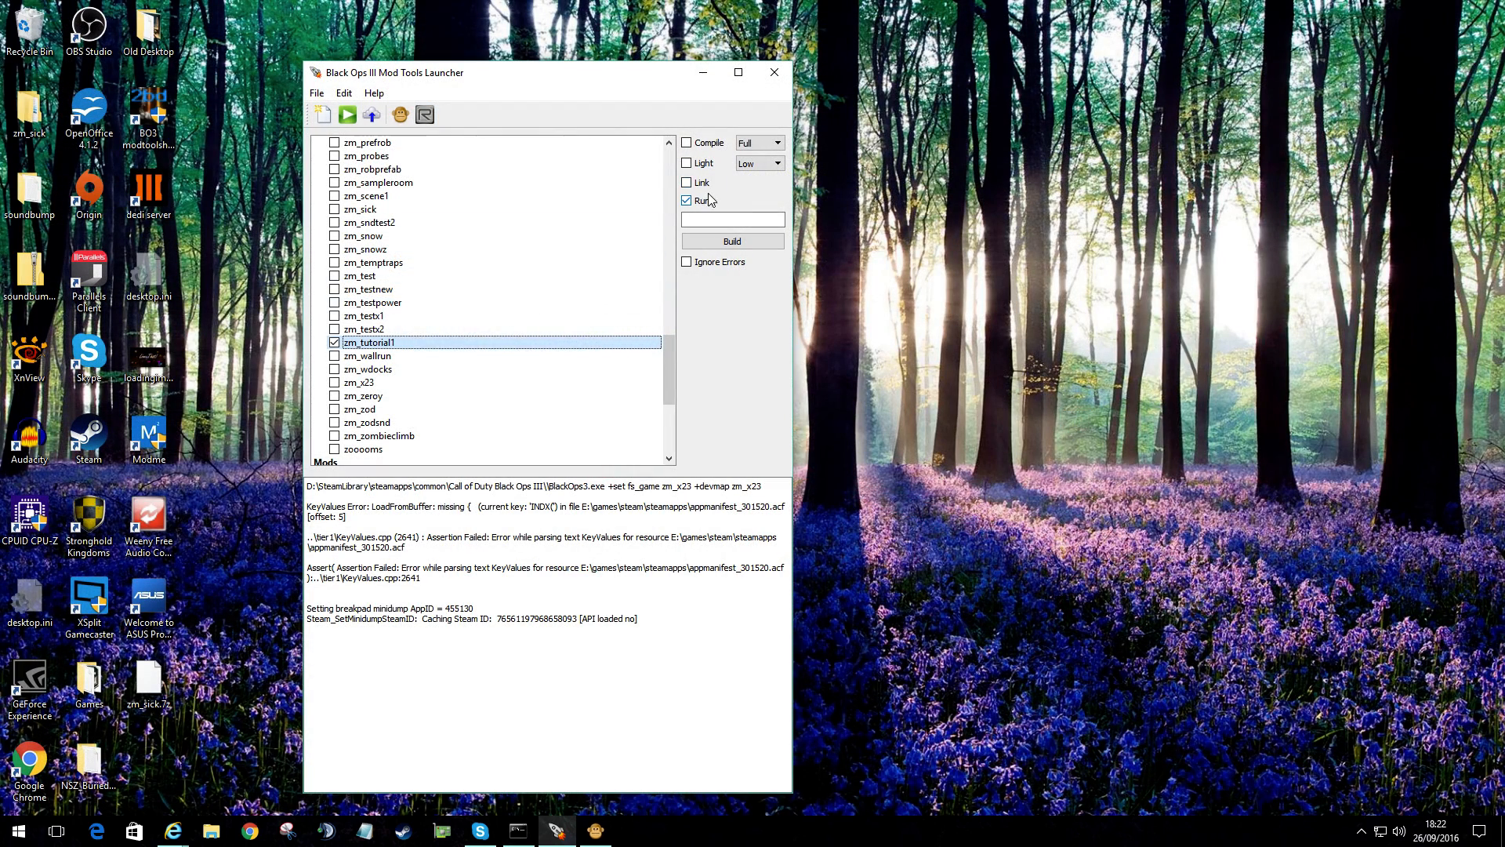
{"action": "left_click", "coordinate": [747, 243]}
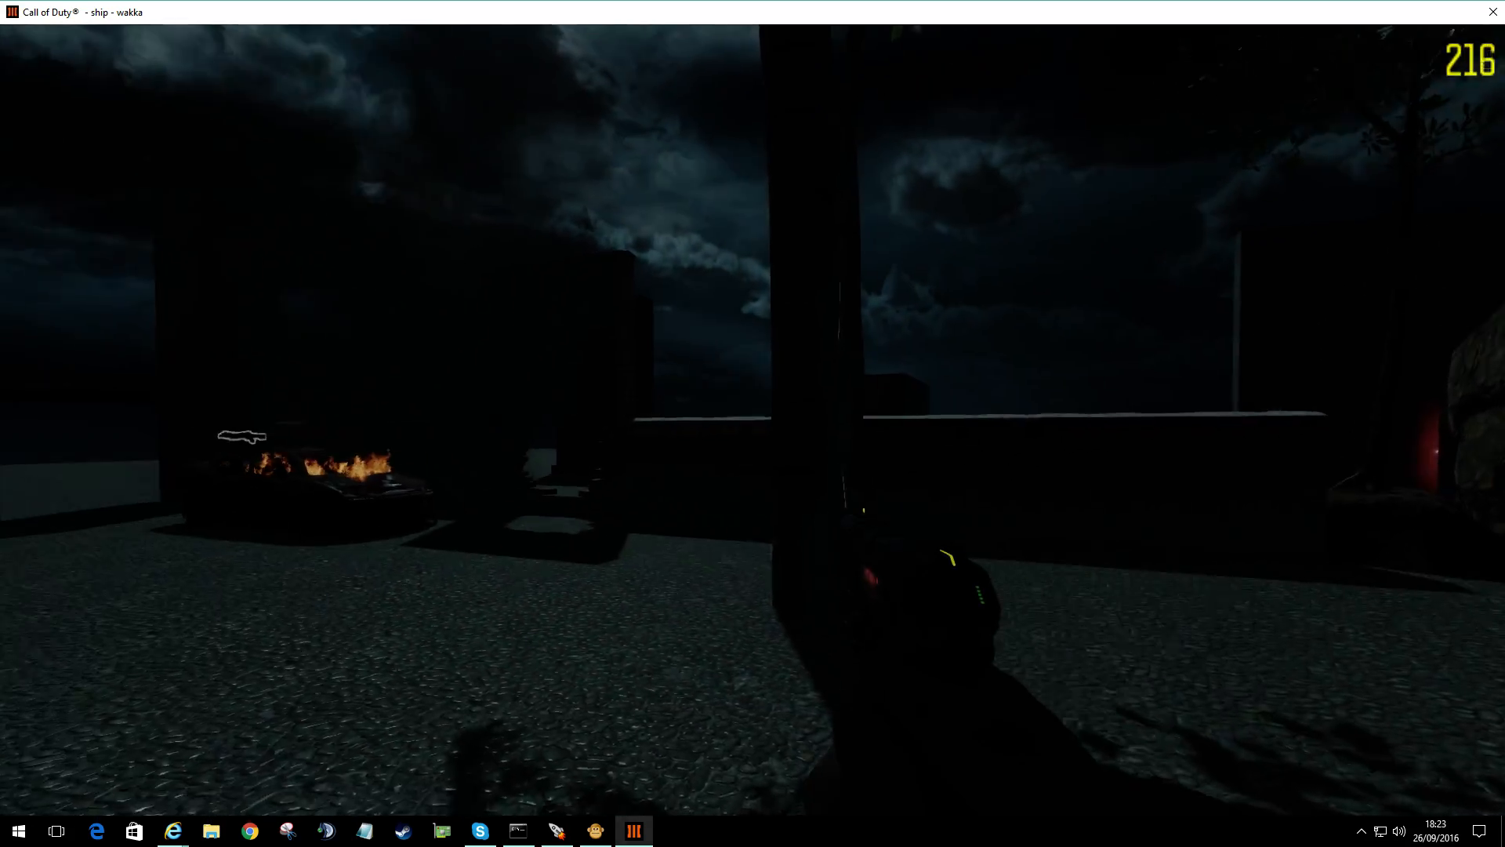
- Walk up to the rock wall in the running map and examine its face from several angles
{"action": "key", "text": "w"}
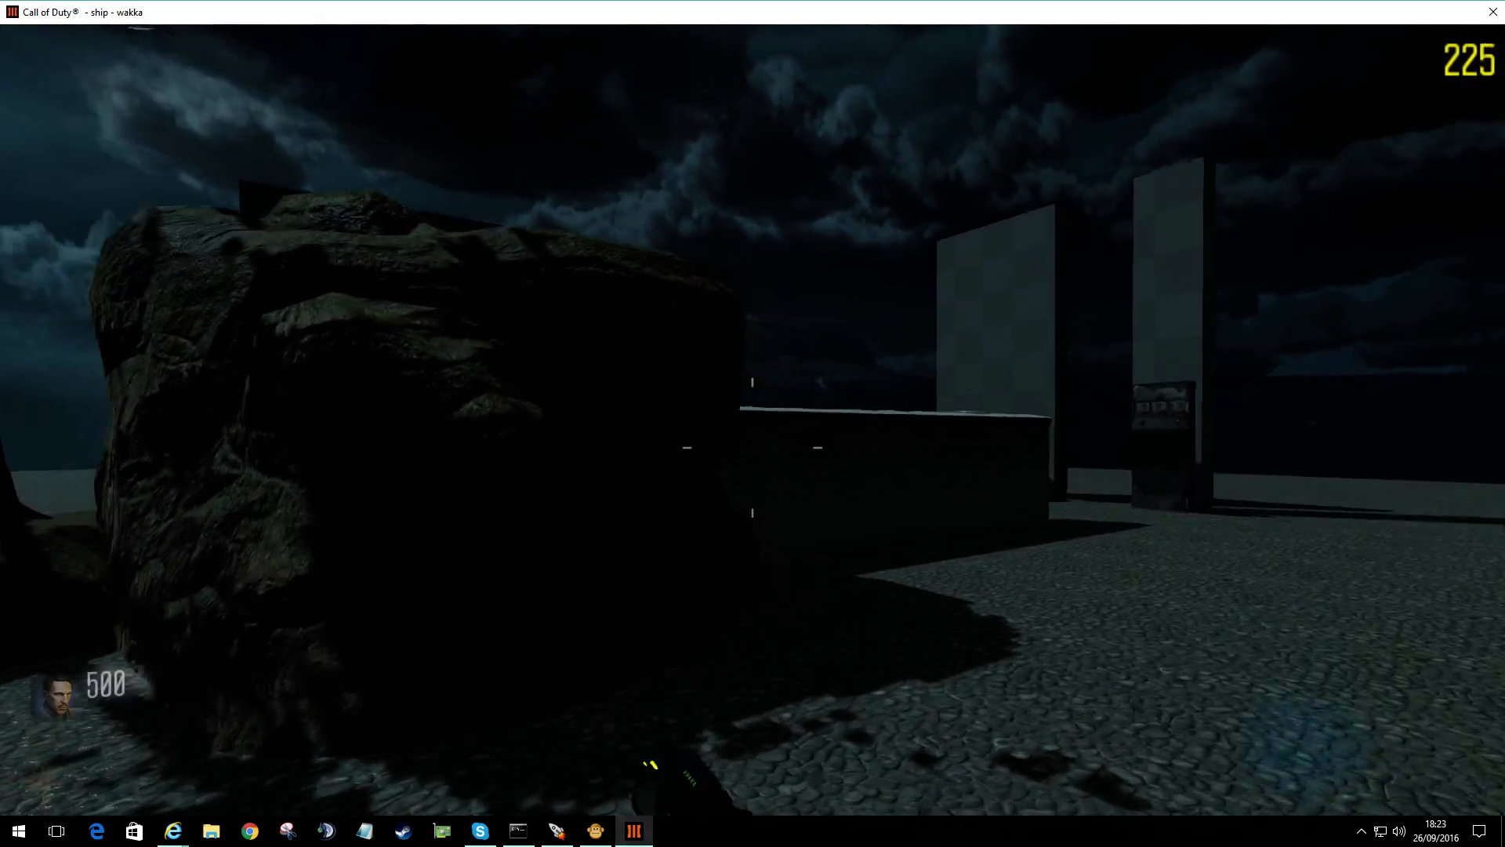
{"action": "key", "text": "d"}
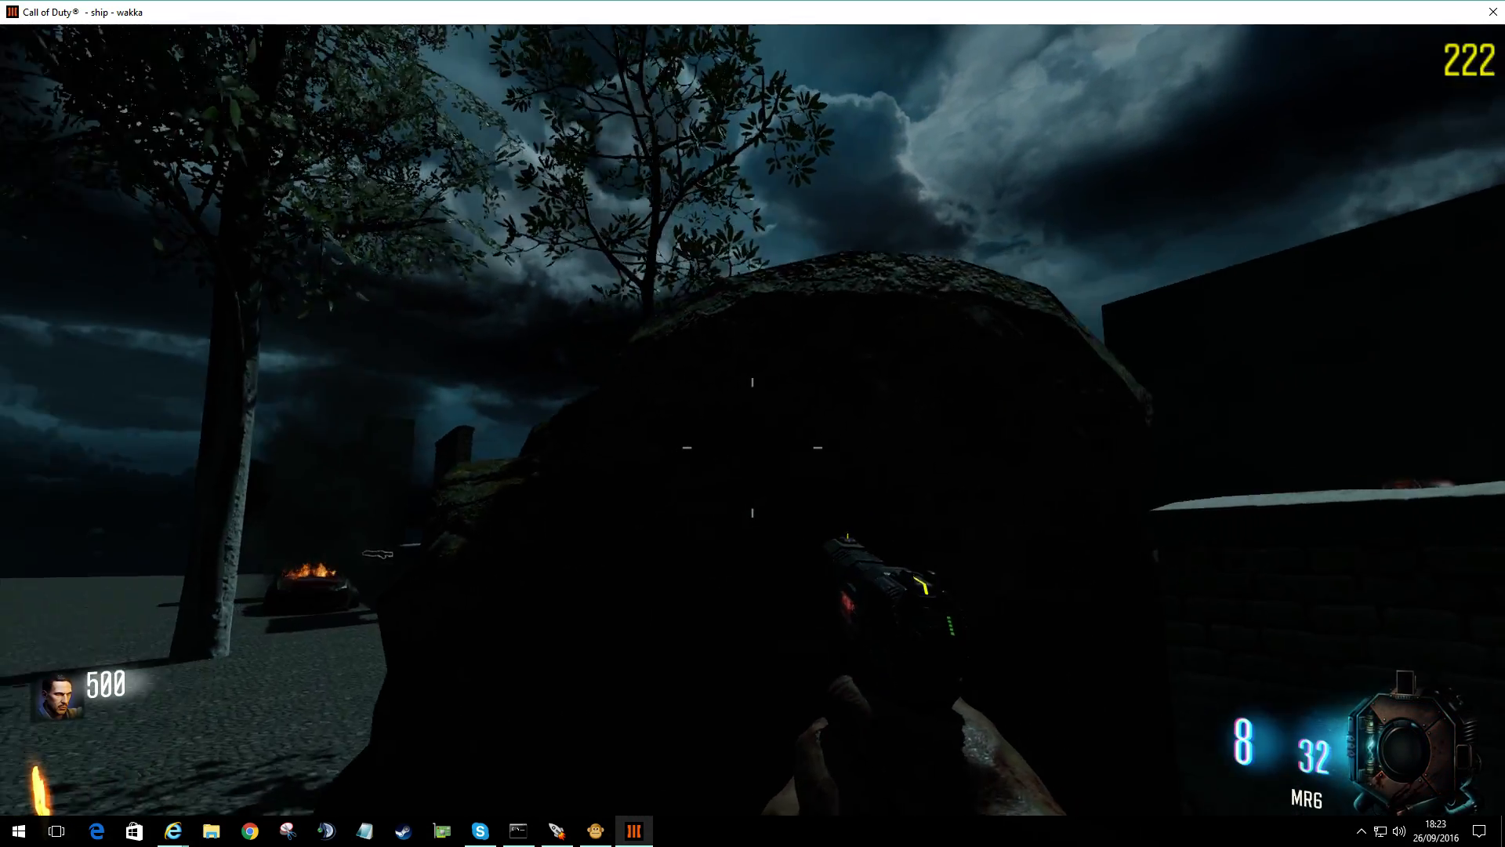
{"action": "key", "text": "a"}
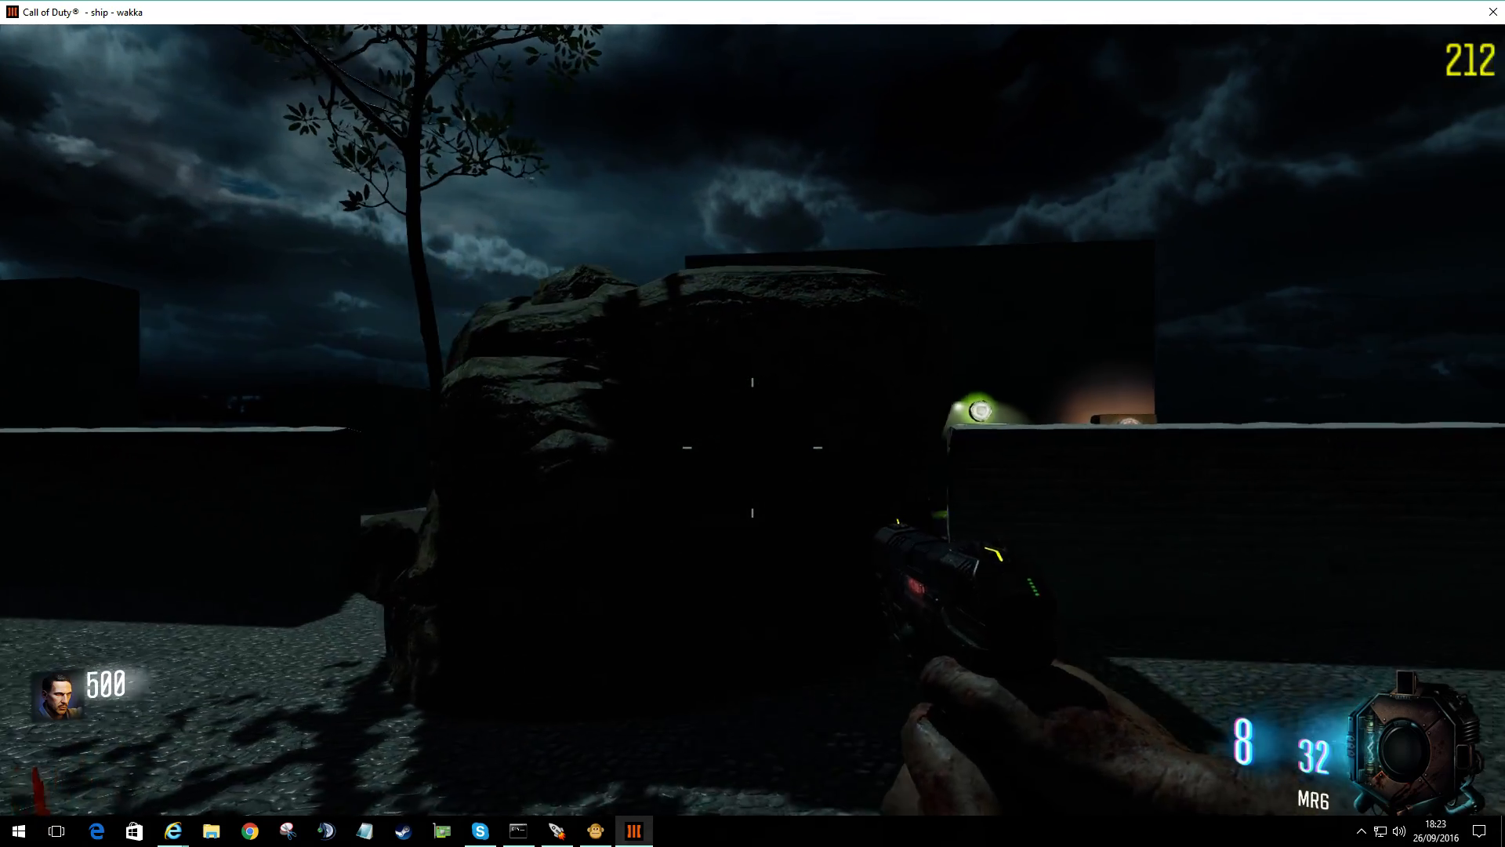
{"action": "key", "text": "d"}
{"action": "key", "text": "s"}
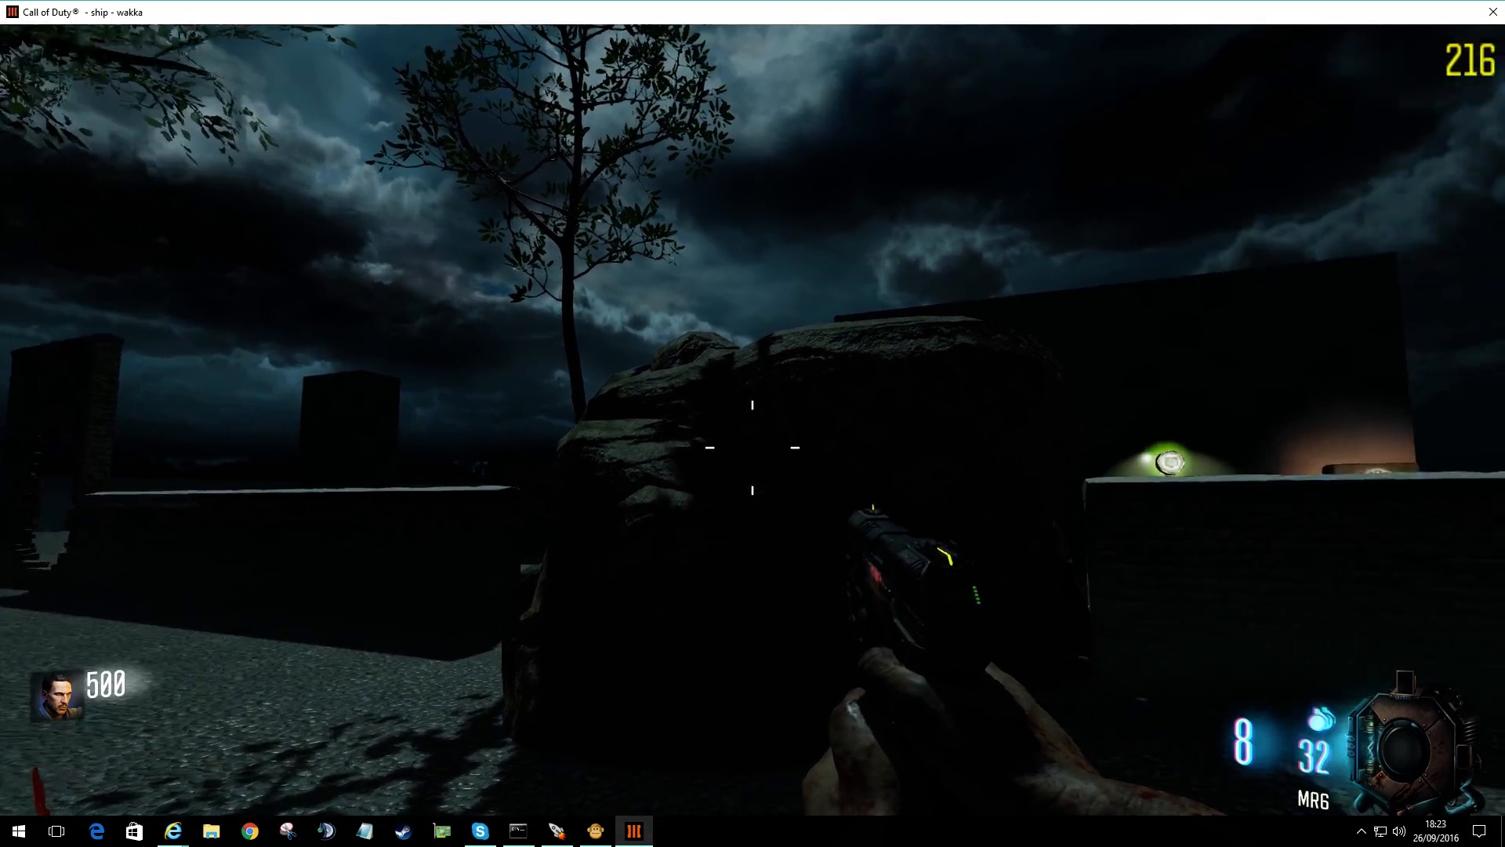
{"action": "key", "text": "w"}
{"action": "key", "text": "d"}
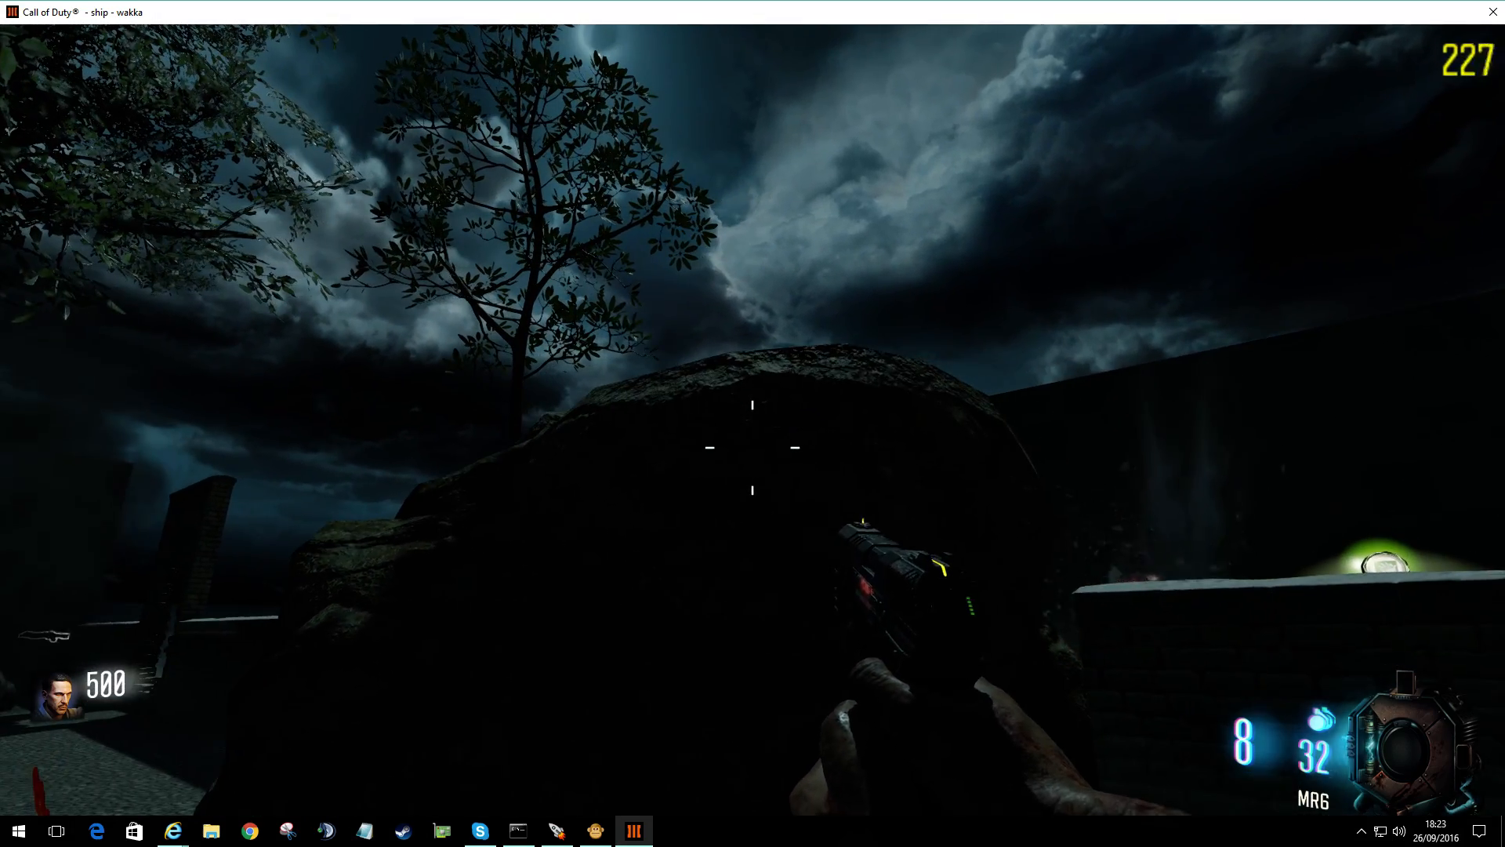
{"action": "key", "text": "a"}
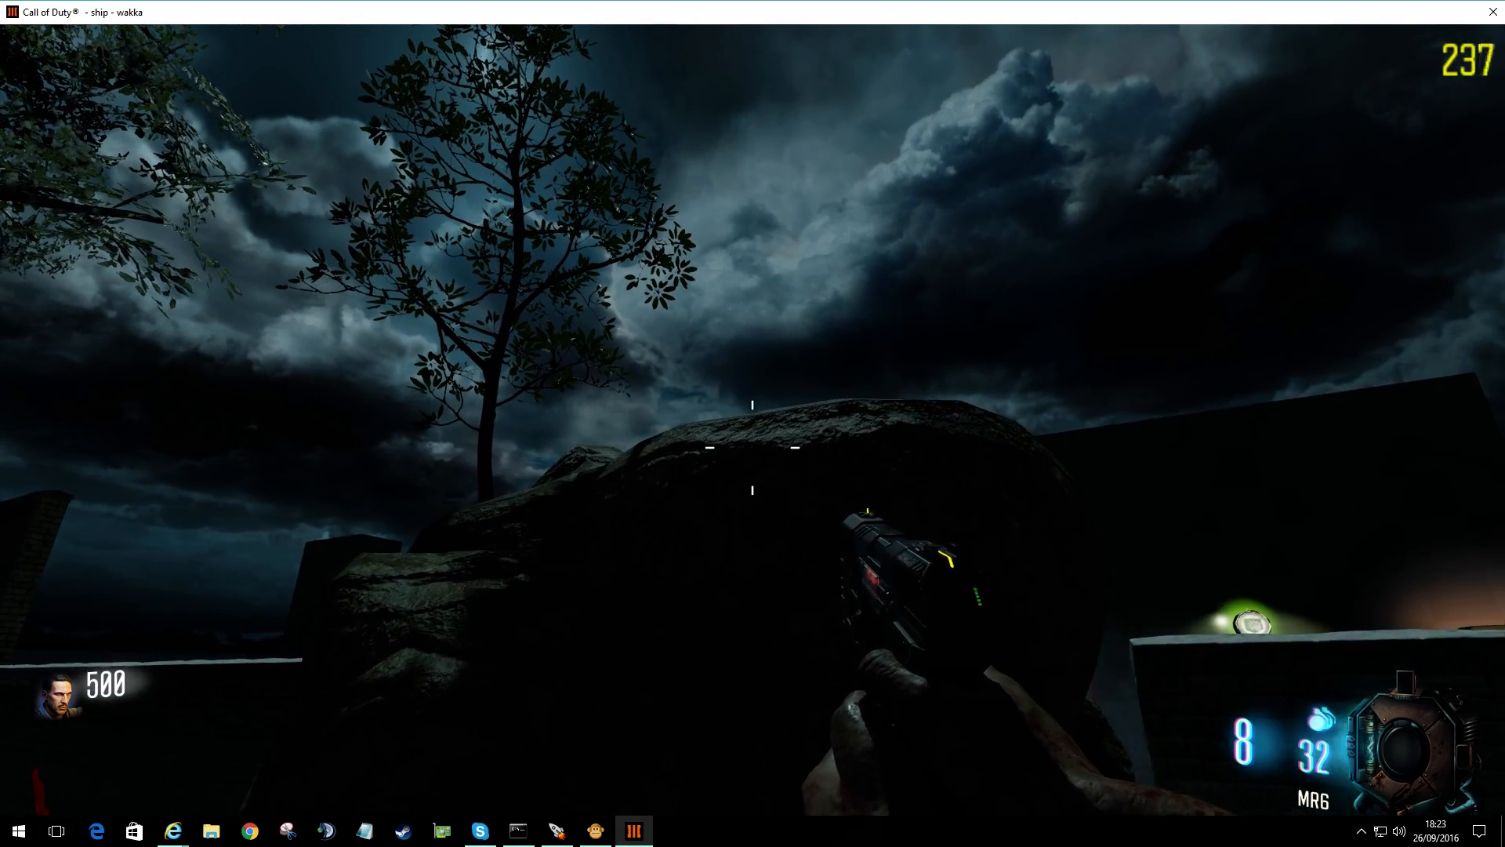
{"action": "key", "text": "a"}
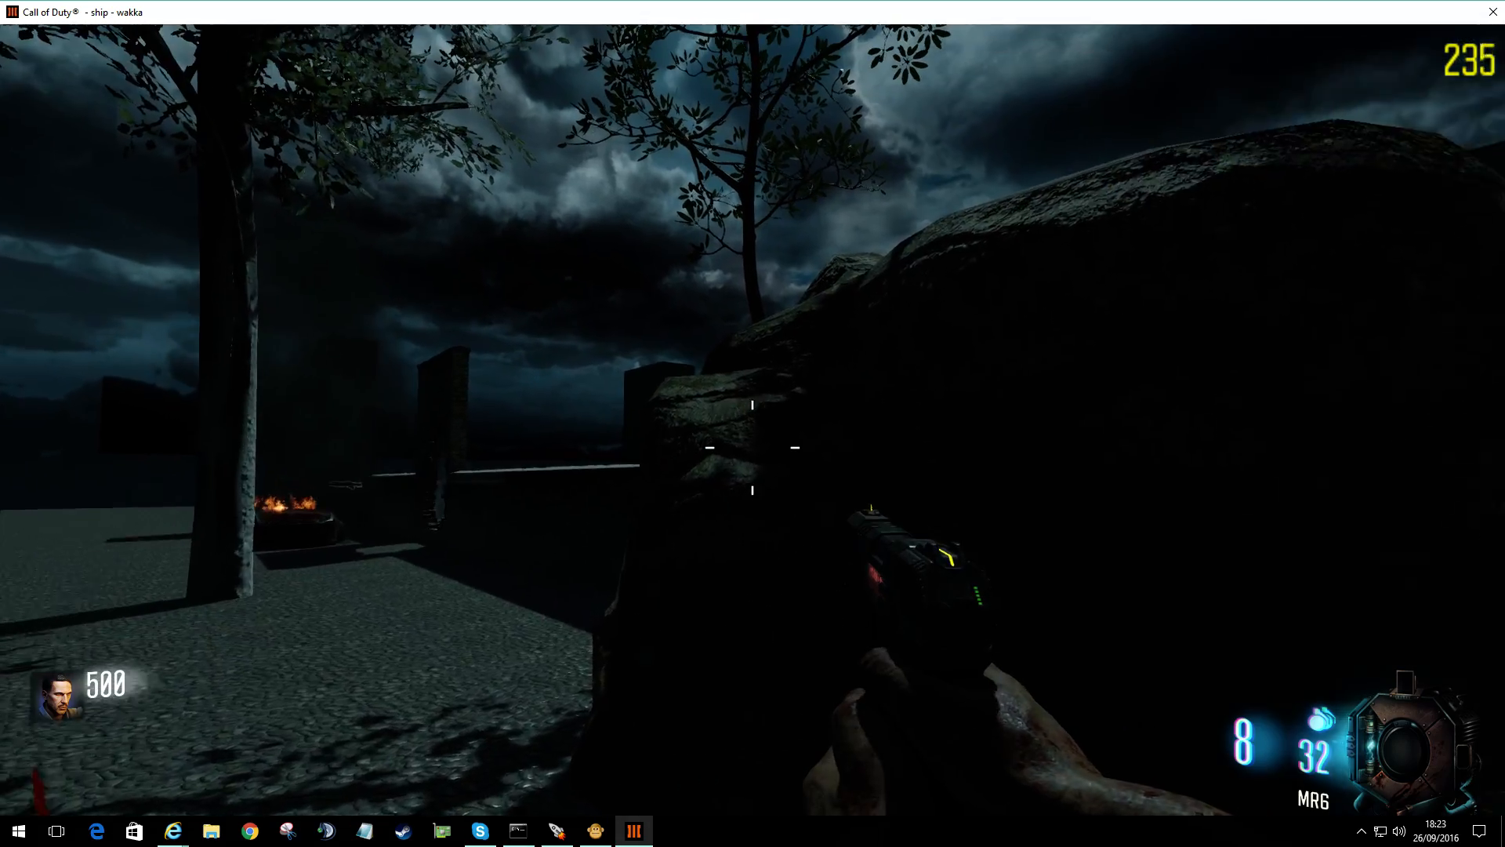
{"action": "key", "text": "d"}
{"action": "key", "text": "a"}
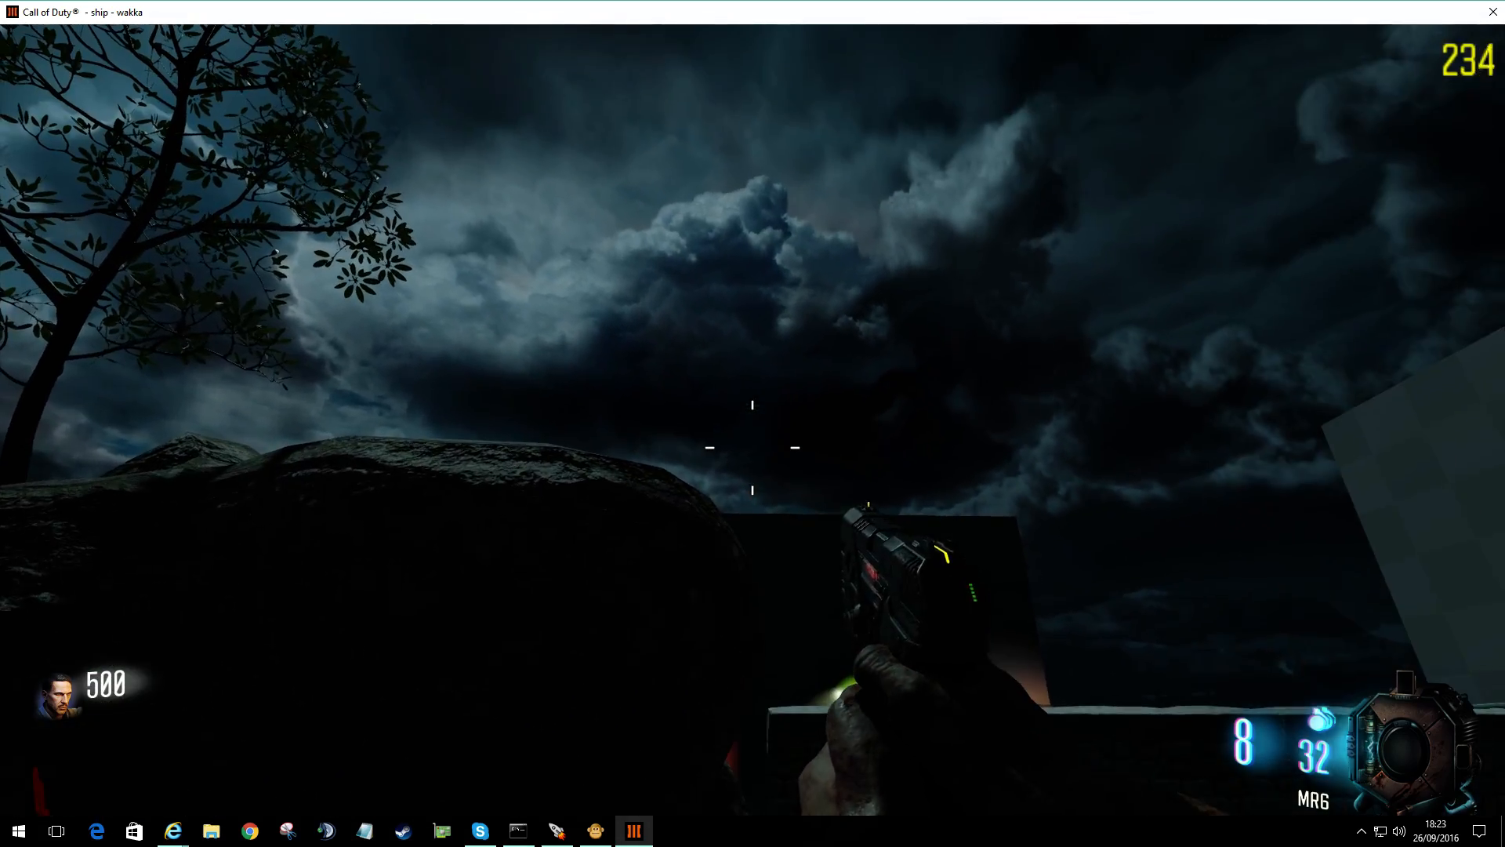
{"action": "key", "text": "d"}
{"action": "key", "text": "a"}
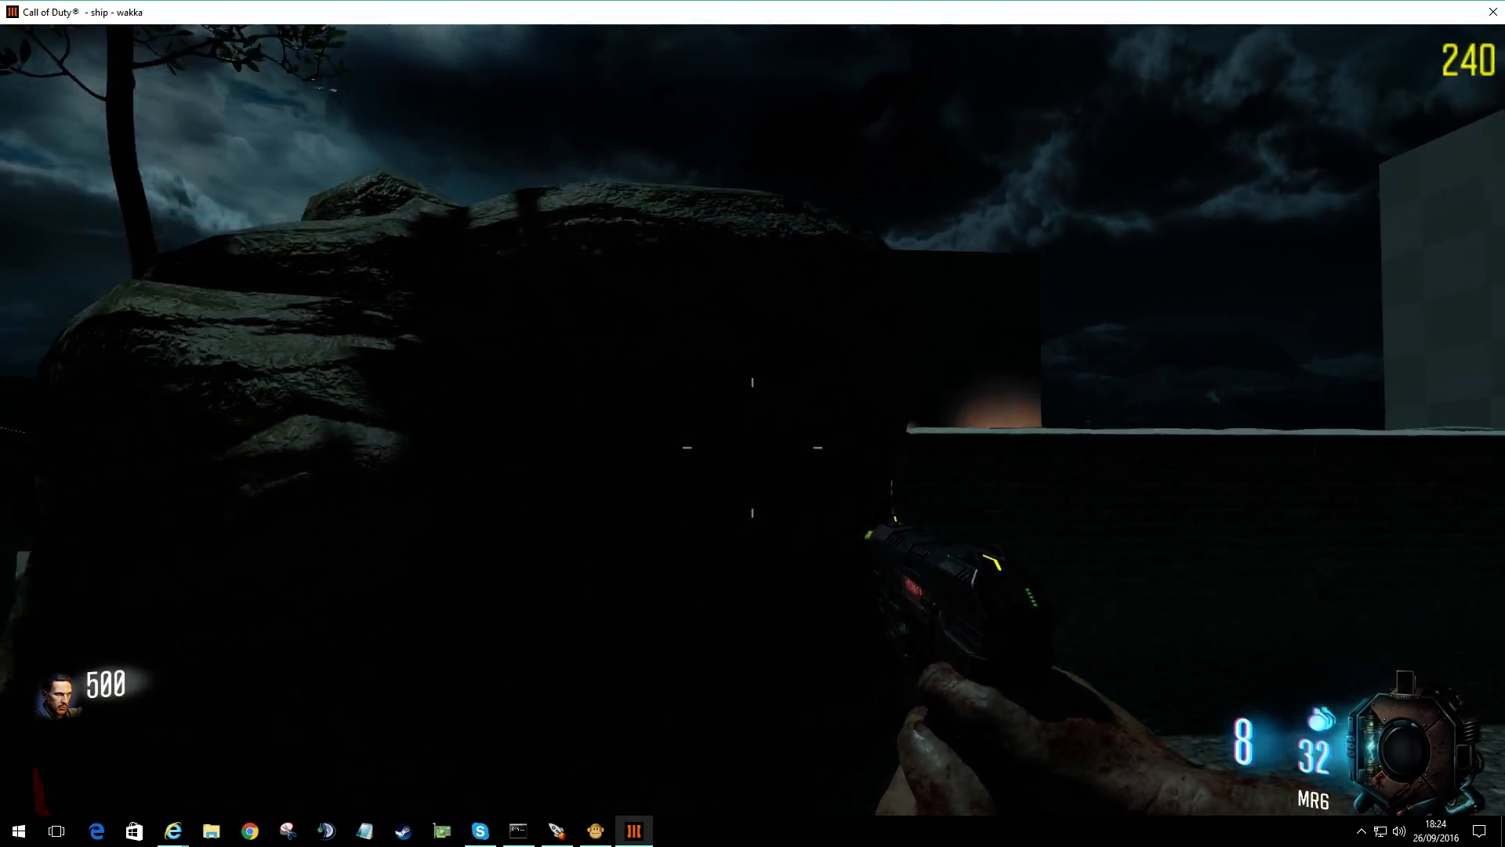
- Back away from the rock and watch it from the open ground for zombies crossing over
{"action": "key", "text": "s"}
{"action": "key", "text": "a"}
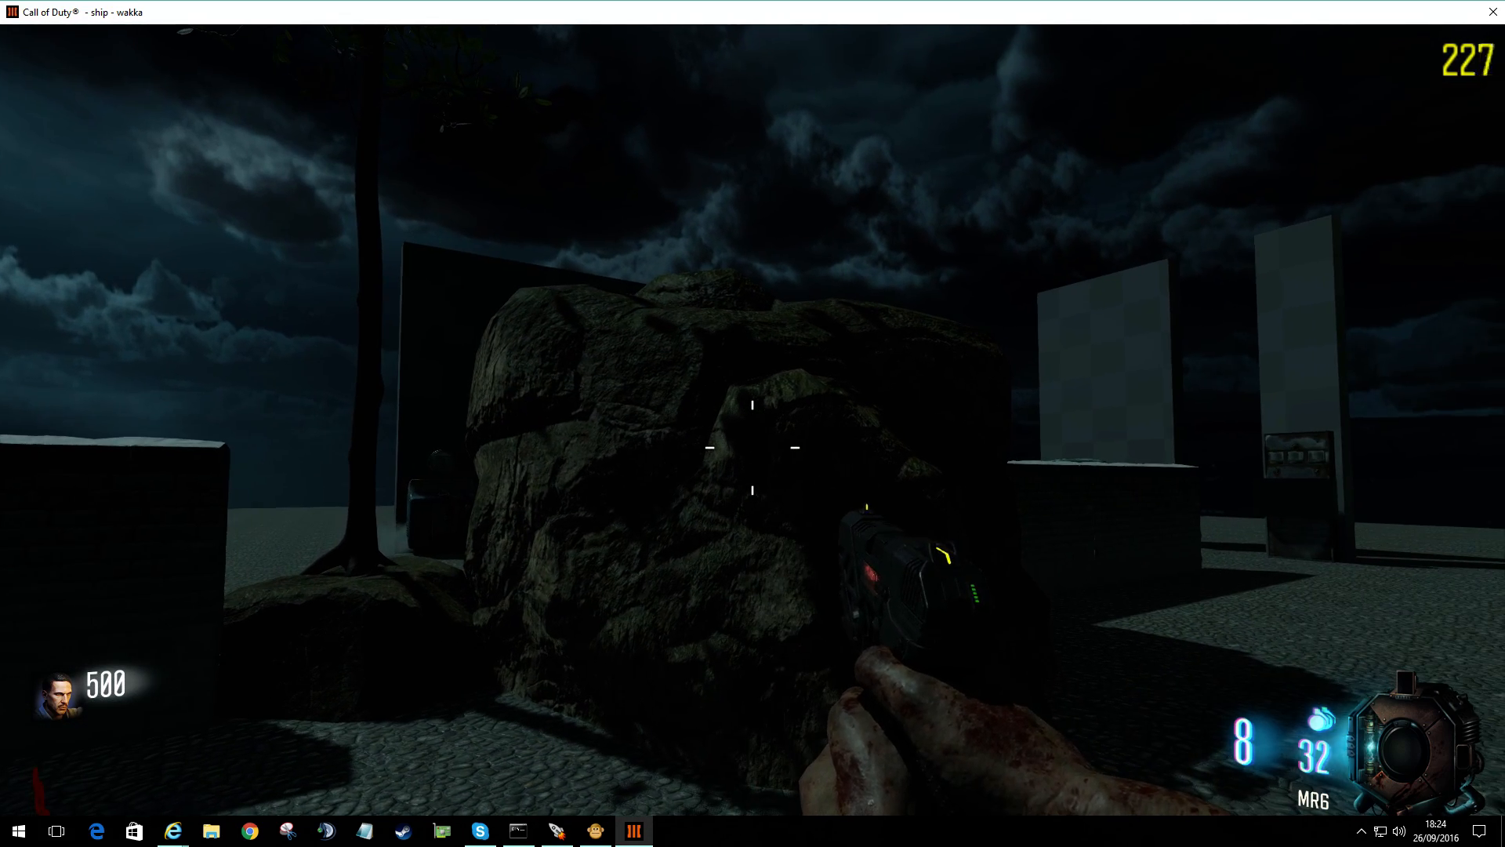
{"action": "key", "text": "s"}
{"action": "key", "text": "d"}
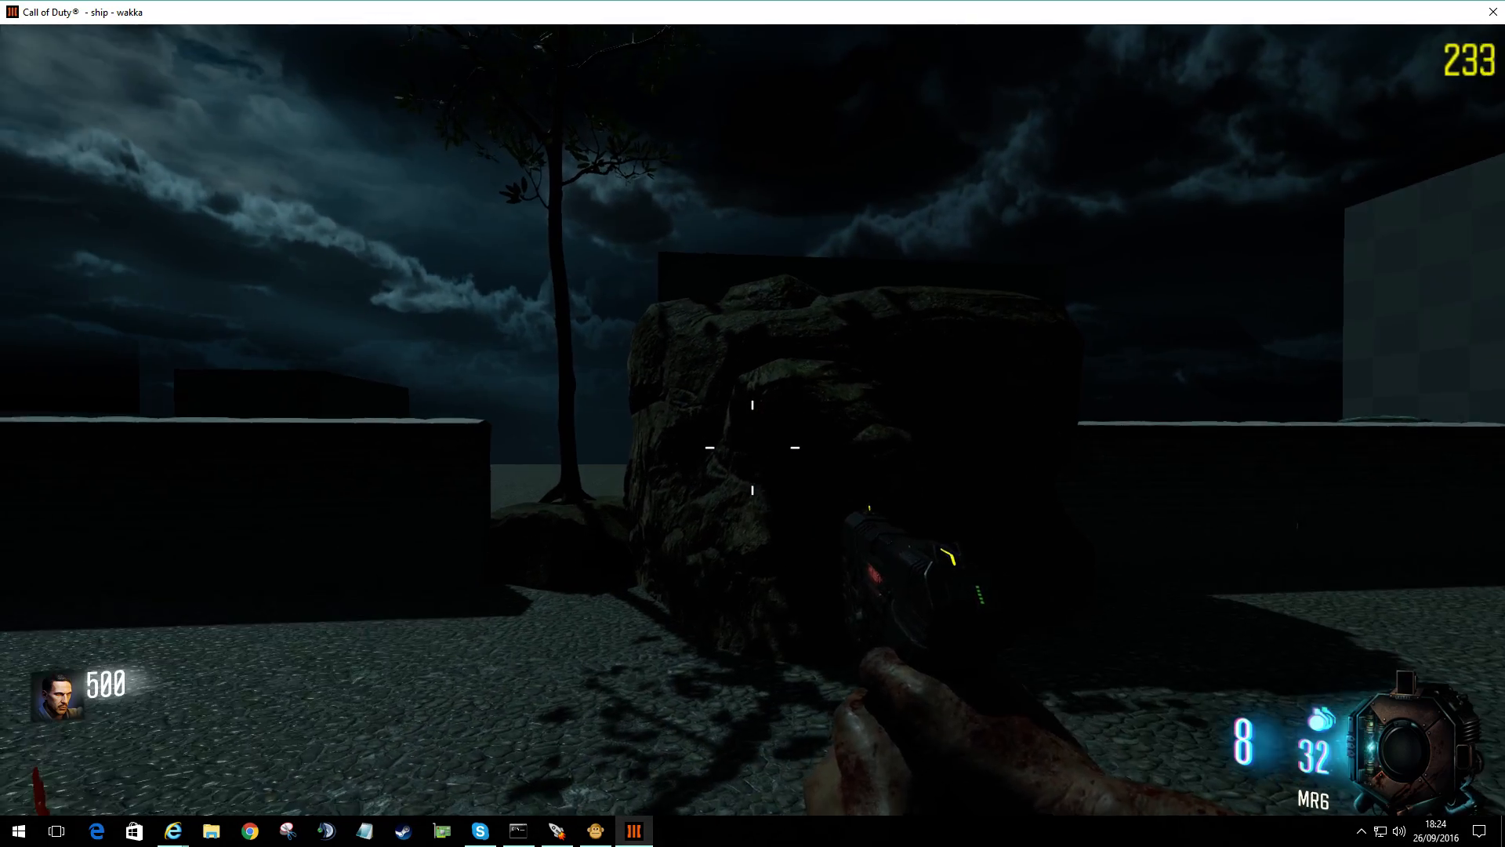
{"action": "key", "text": "w"}
{"action": "key", "text": "d"}
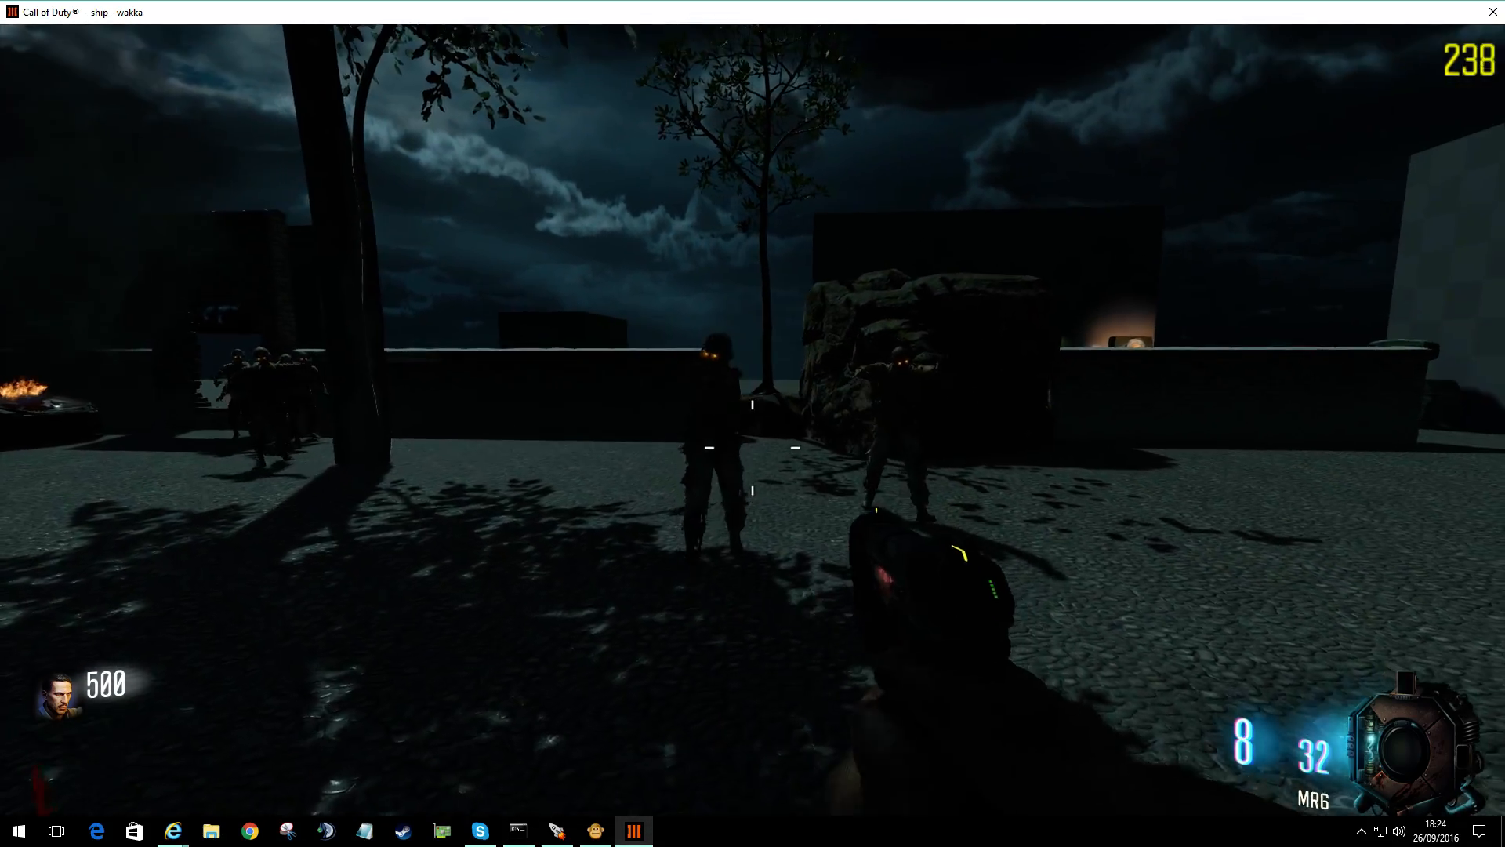
- Shoot the zombies approaching from the rock with the MR6 pistol
{"action": "left_click", "coordinate": [753, 447]}
{"action": "left_click", "coordinate": [753, 447]}
{"action": "left_click", "coordinate": [753, 446]}
{"action": "left_click", "coordinate": [753, 447]}
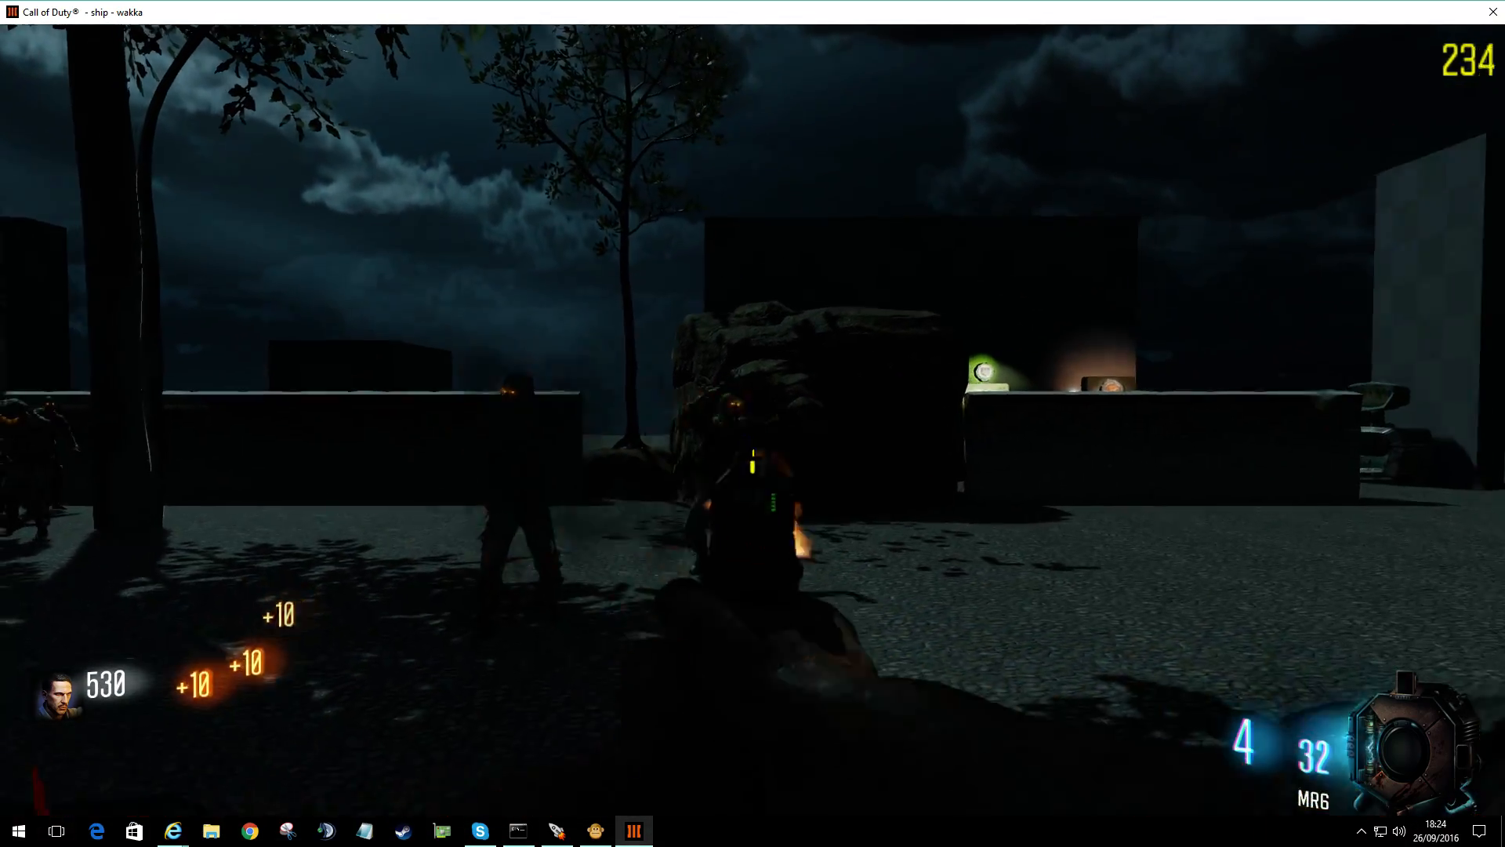
{"action": "left_click", "coordinate": [753, 424]}
{"action": "left_click", "coordinate": [753, 423]}
{"action": "left_click", "coordinate": [753, 423]}
{"action": "left_click", "coordinate": [752, 424]}
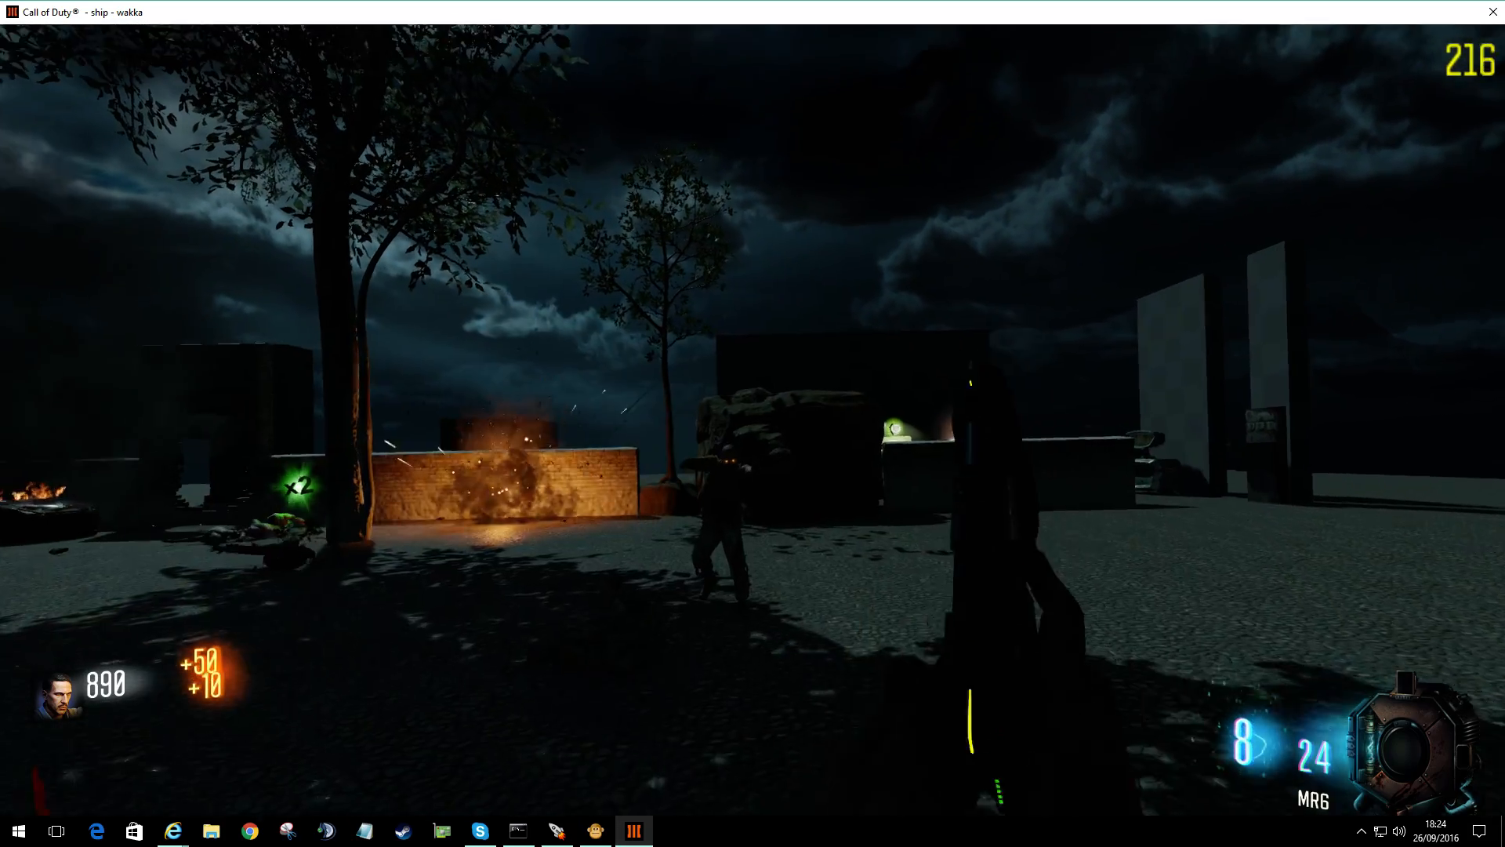
{"action": "left_click", "coordinate": [752, 423]}
{"action": "left_click", "coordinate": [752, 423]}
{"action": "left_click", "coordinate": [753, 423]}
{"action": "left_click", "coordinate": [753, 423]}
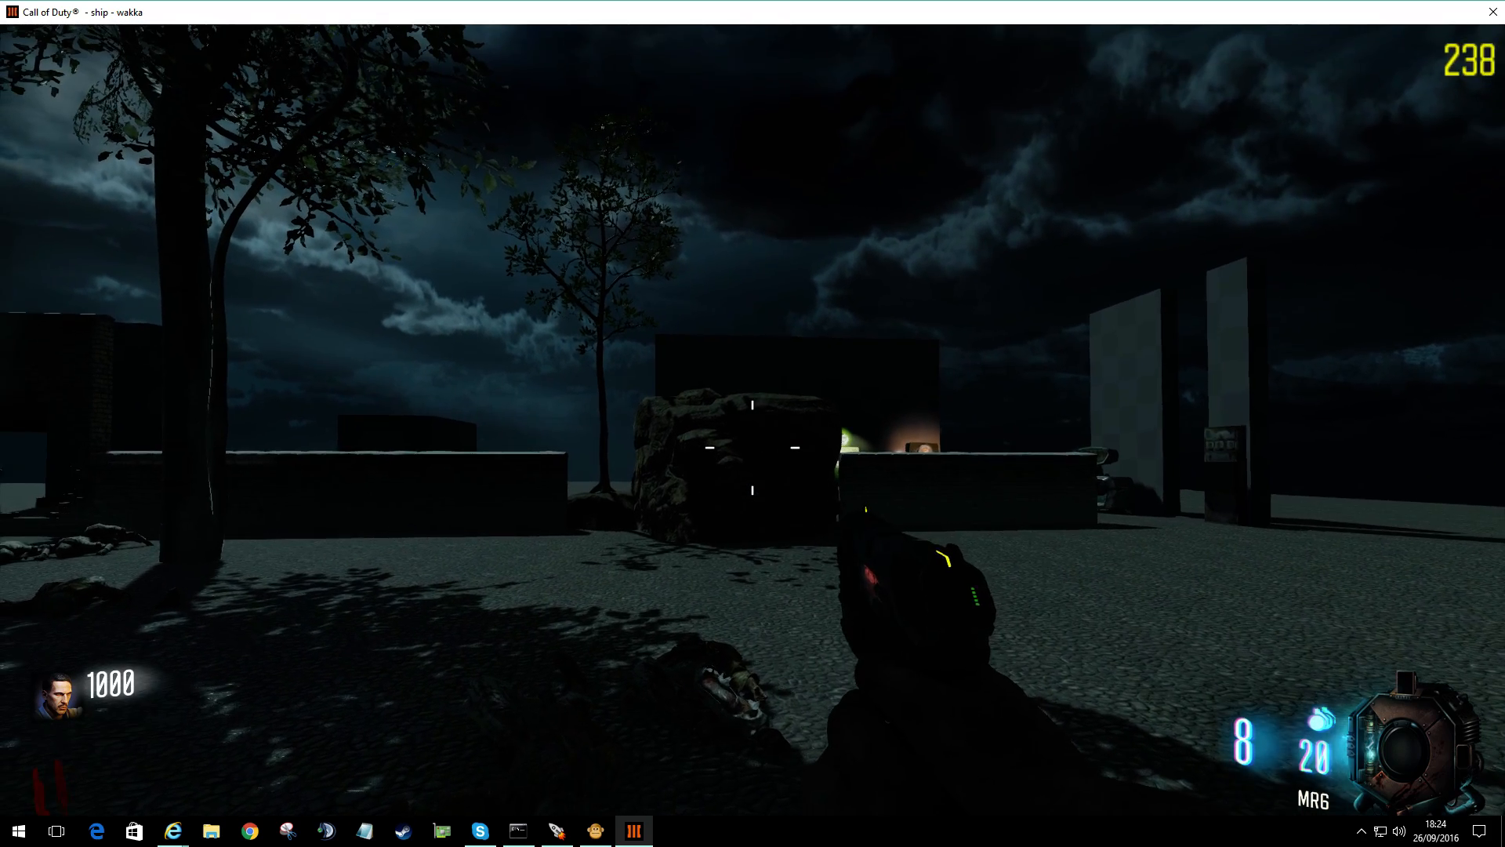
- Watch the rock through the pistol sights, and retreat while attacking the oncoming zombies with a grenade and pistol shots
{"action": "right_click", "coordinate": [753, 447]}
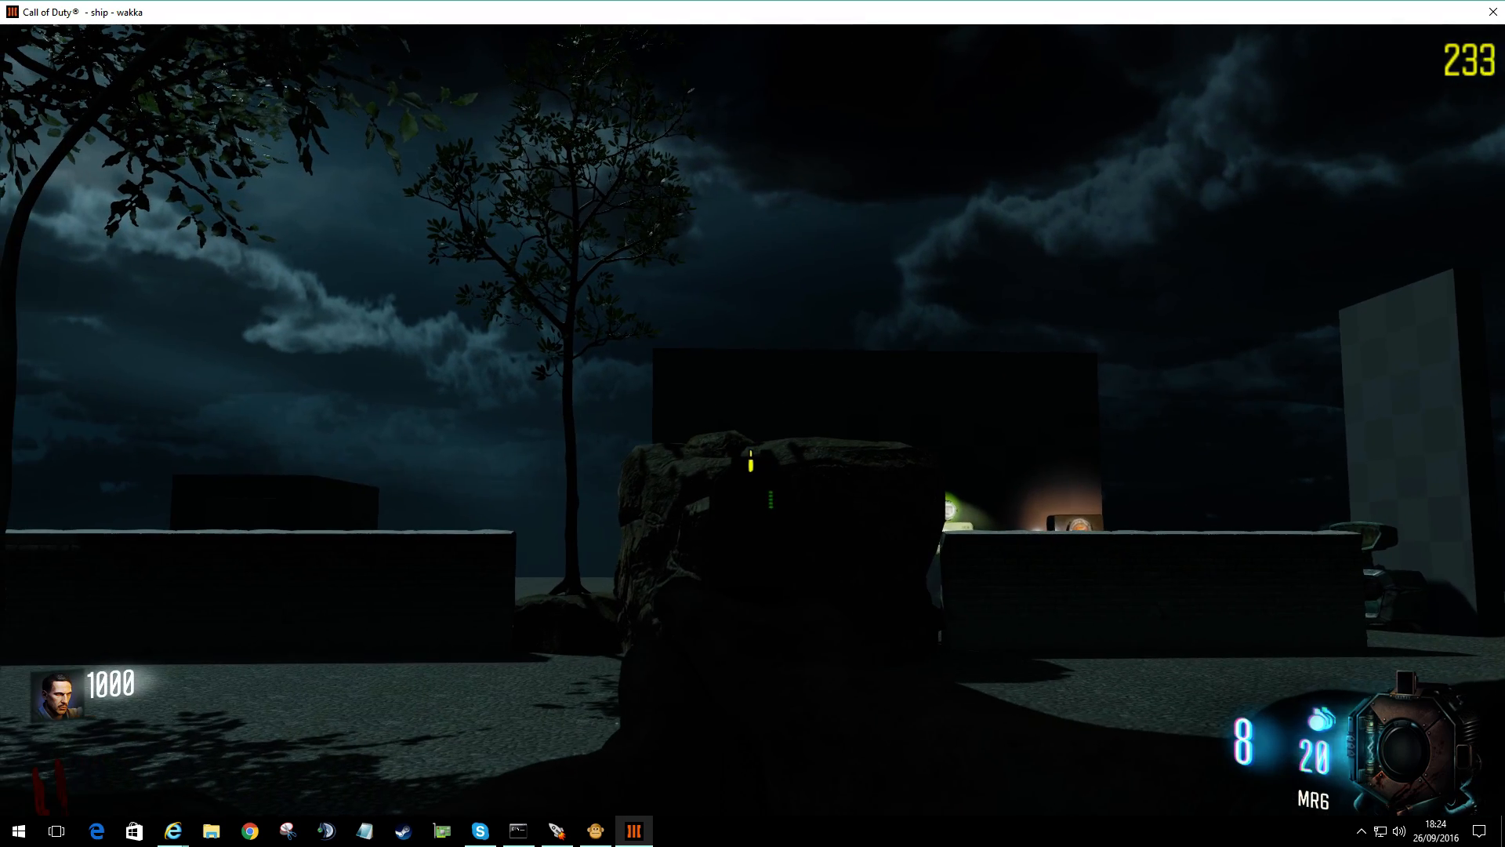
{"action": "right_click", "coordinate": [753, 446]}
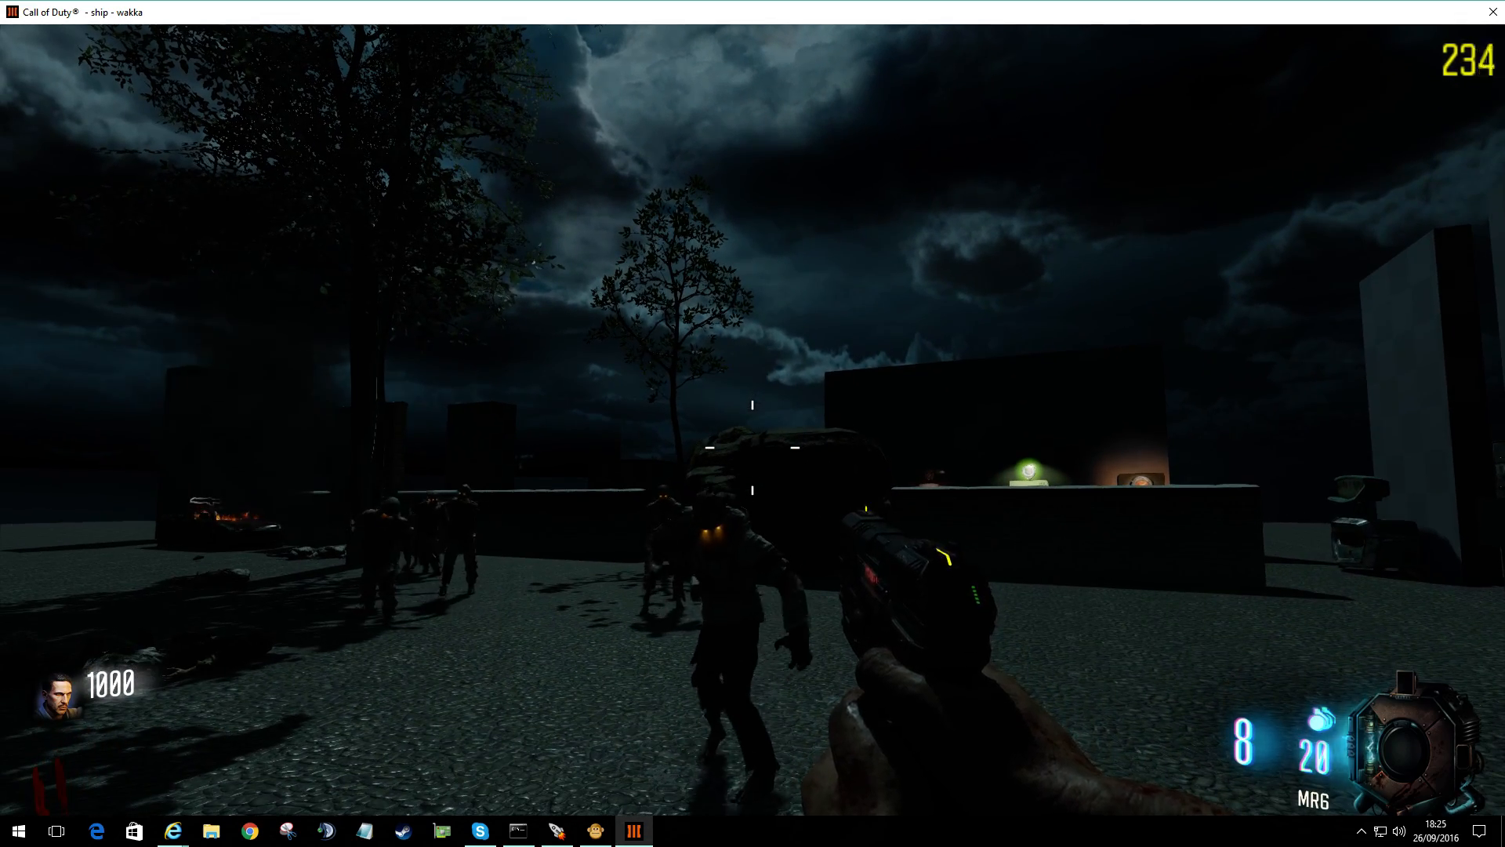
{"action": "key", "text": "s"}
{"action": "key", "text": "v"}
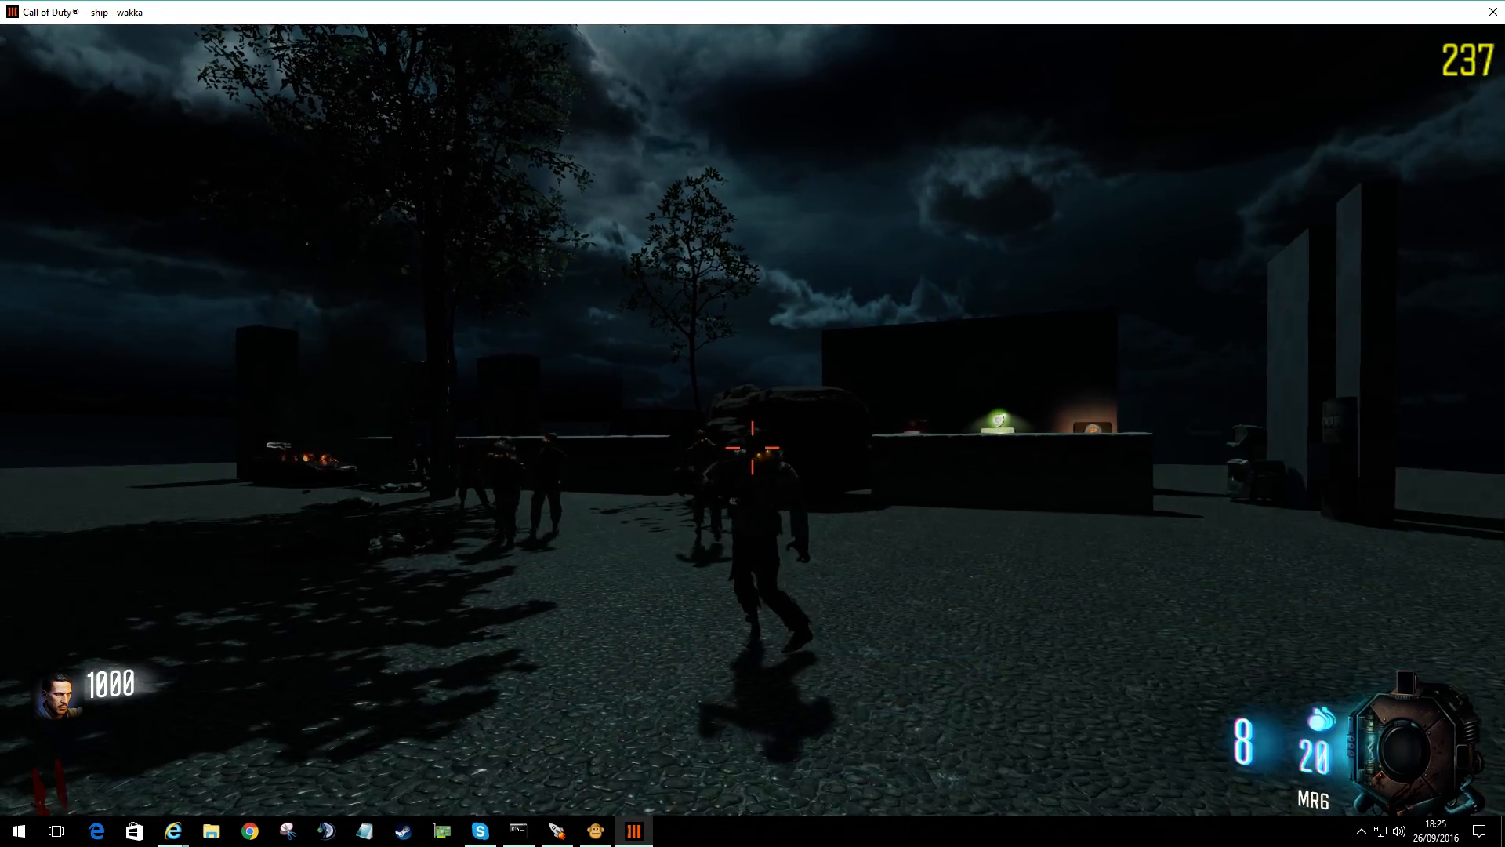
{"action": "key", "text": "g"}
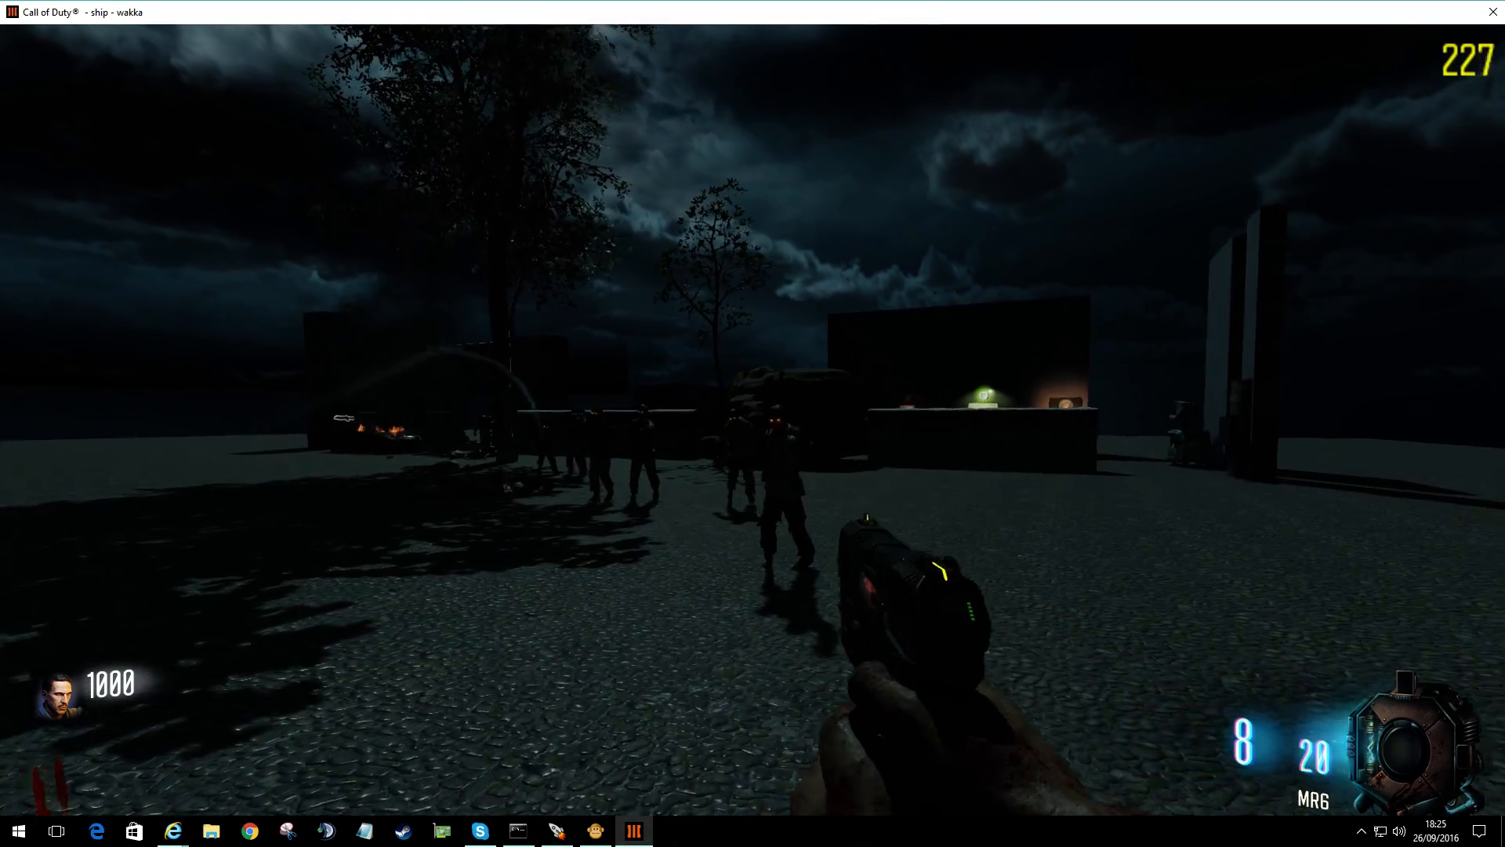
{"action": "left_click", "coordinate": [752, 424]}
{"action": "left_click", "coordinate": [752, 424]}
{"action": "left_click", "coordinate": [753, 423]}
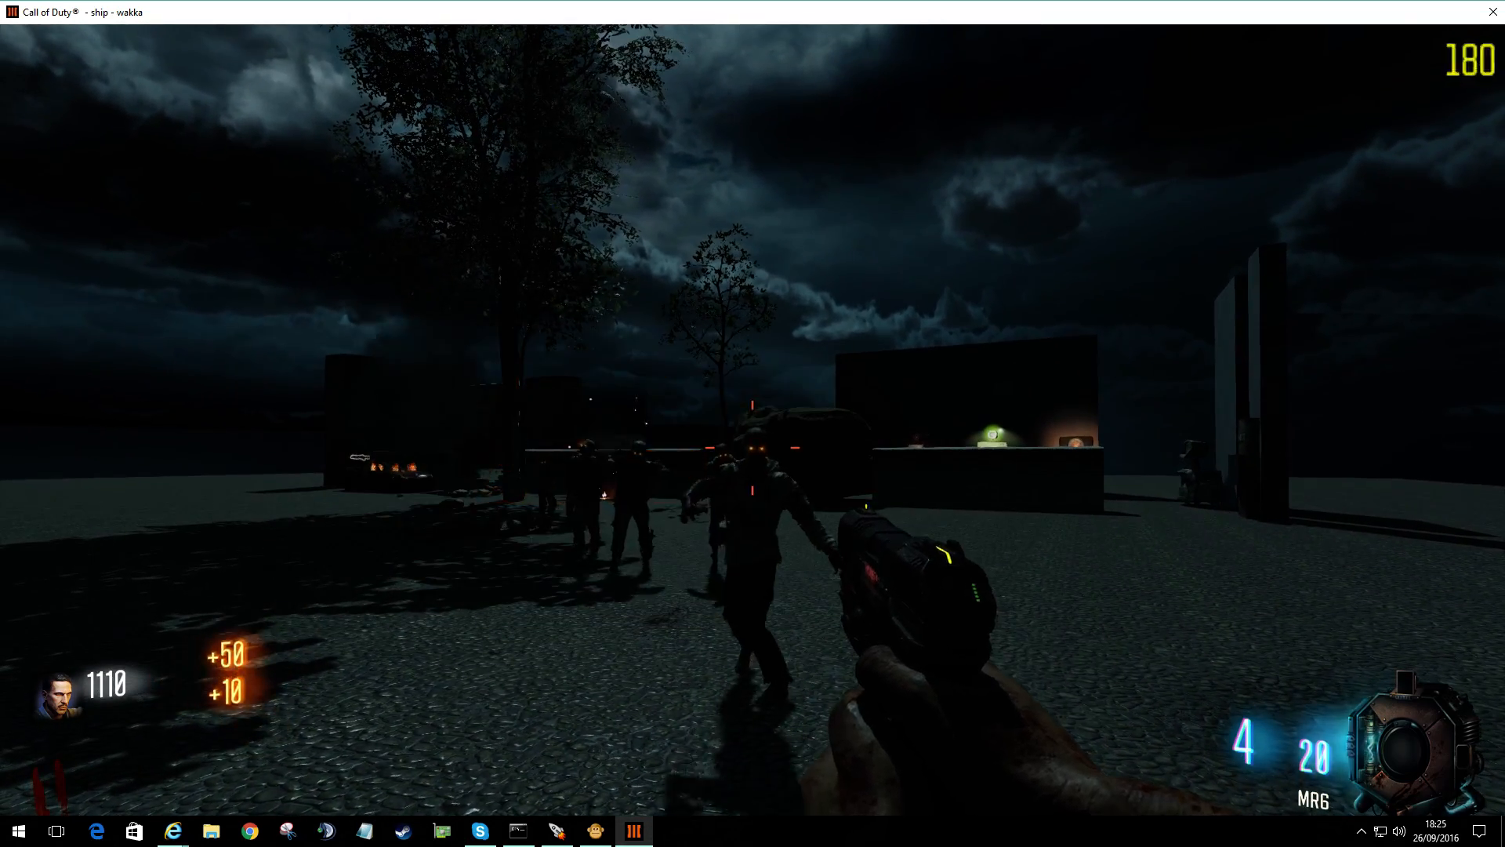
- Reload the MR6 pistol and circle around the group of zombies across the open ground
{"action": "key", "text": "r"}
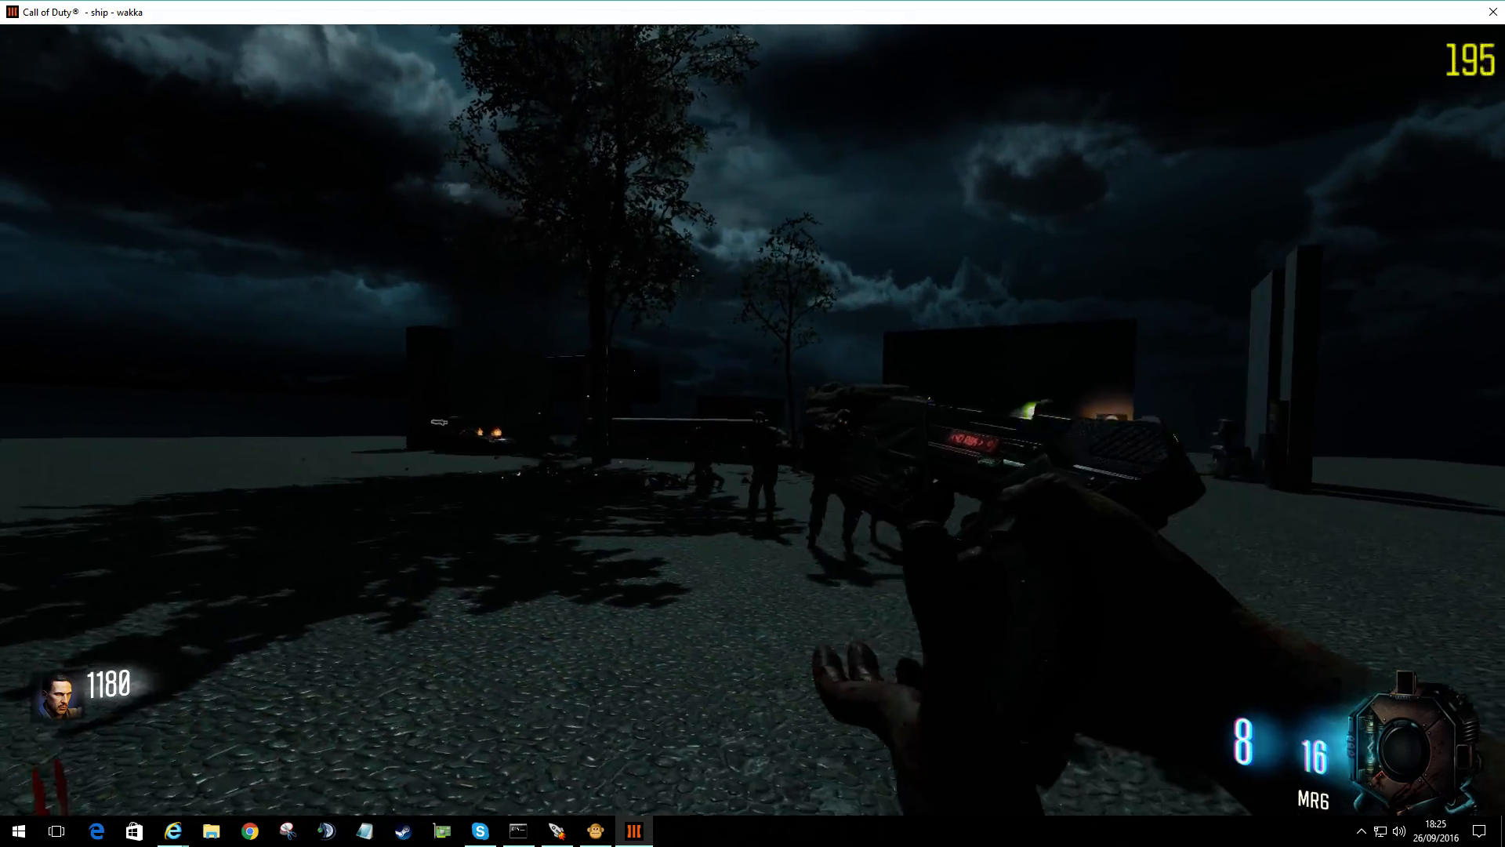
{"action": "key", "text": "a"}
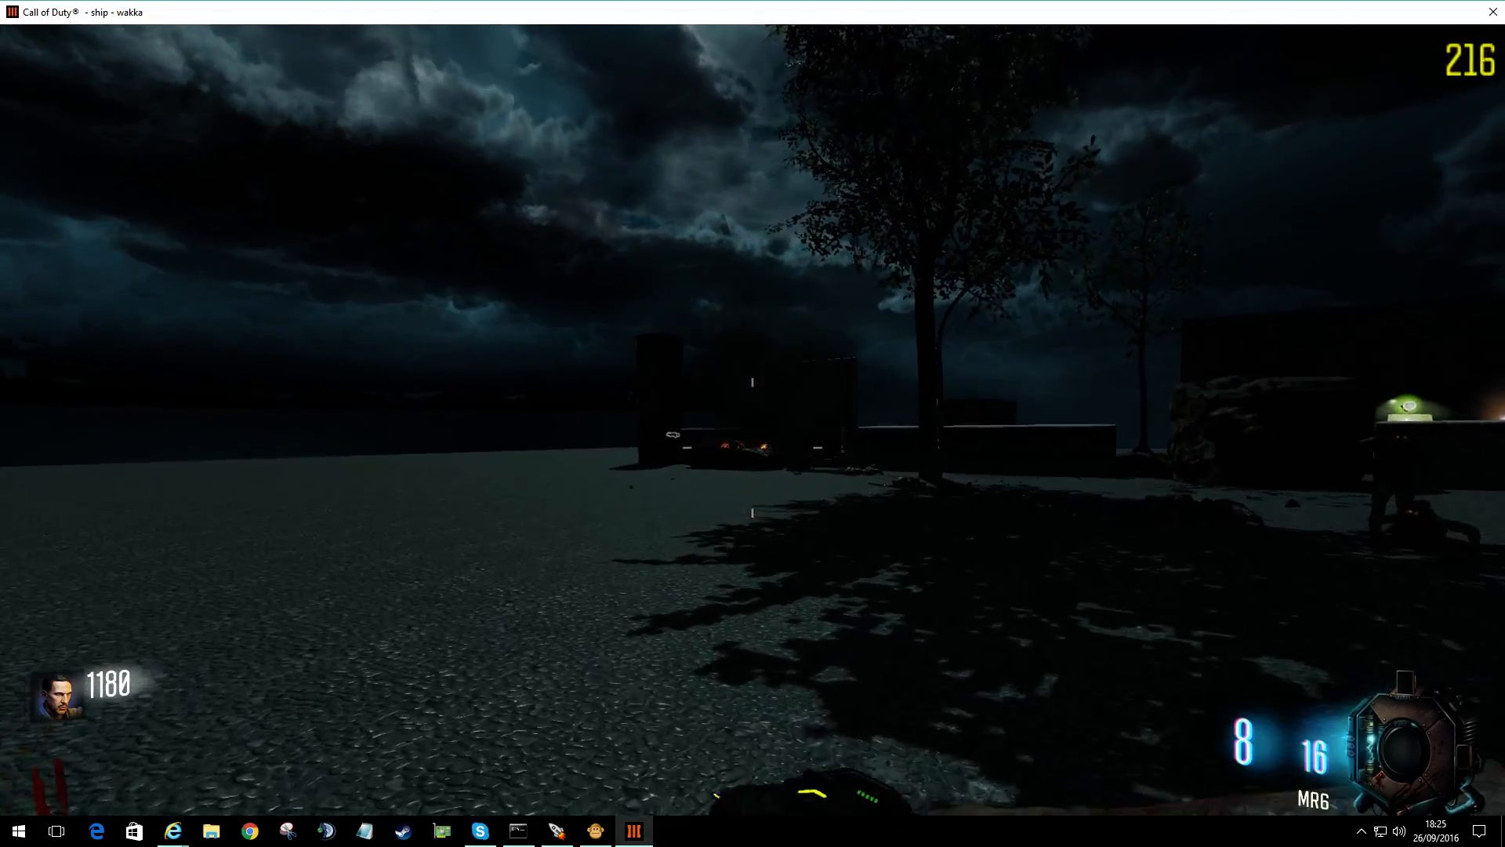
{"action": "key", "text": "a"}
{"action": "key", "text": "a"}
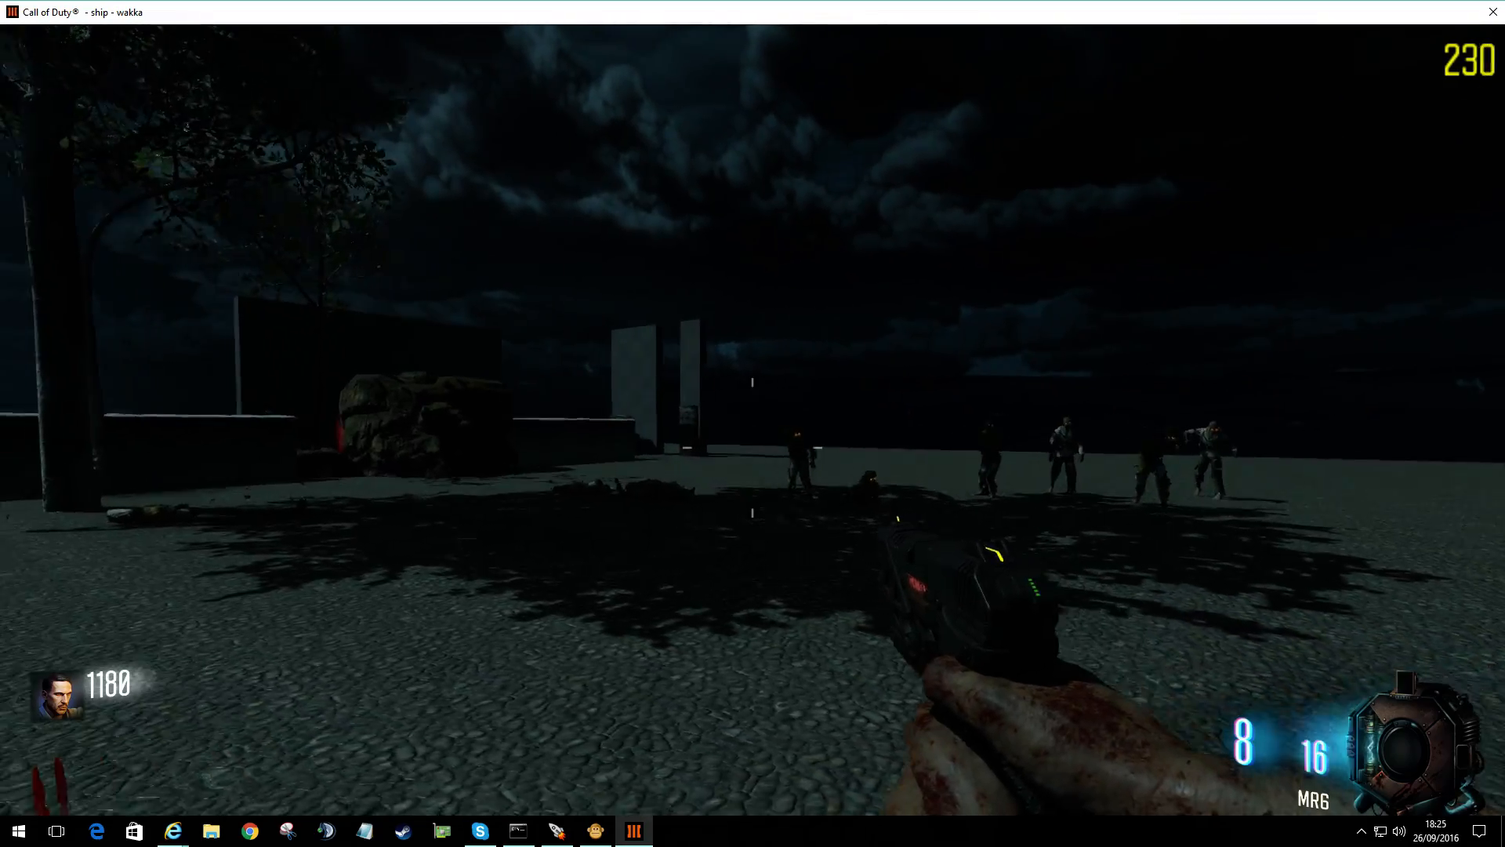
{"action": "key", "text": "a"}
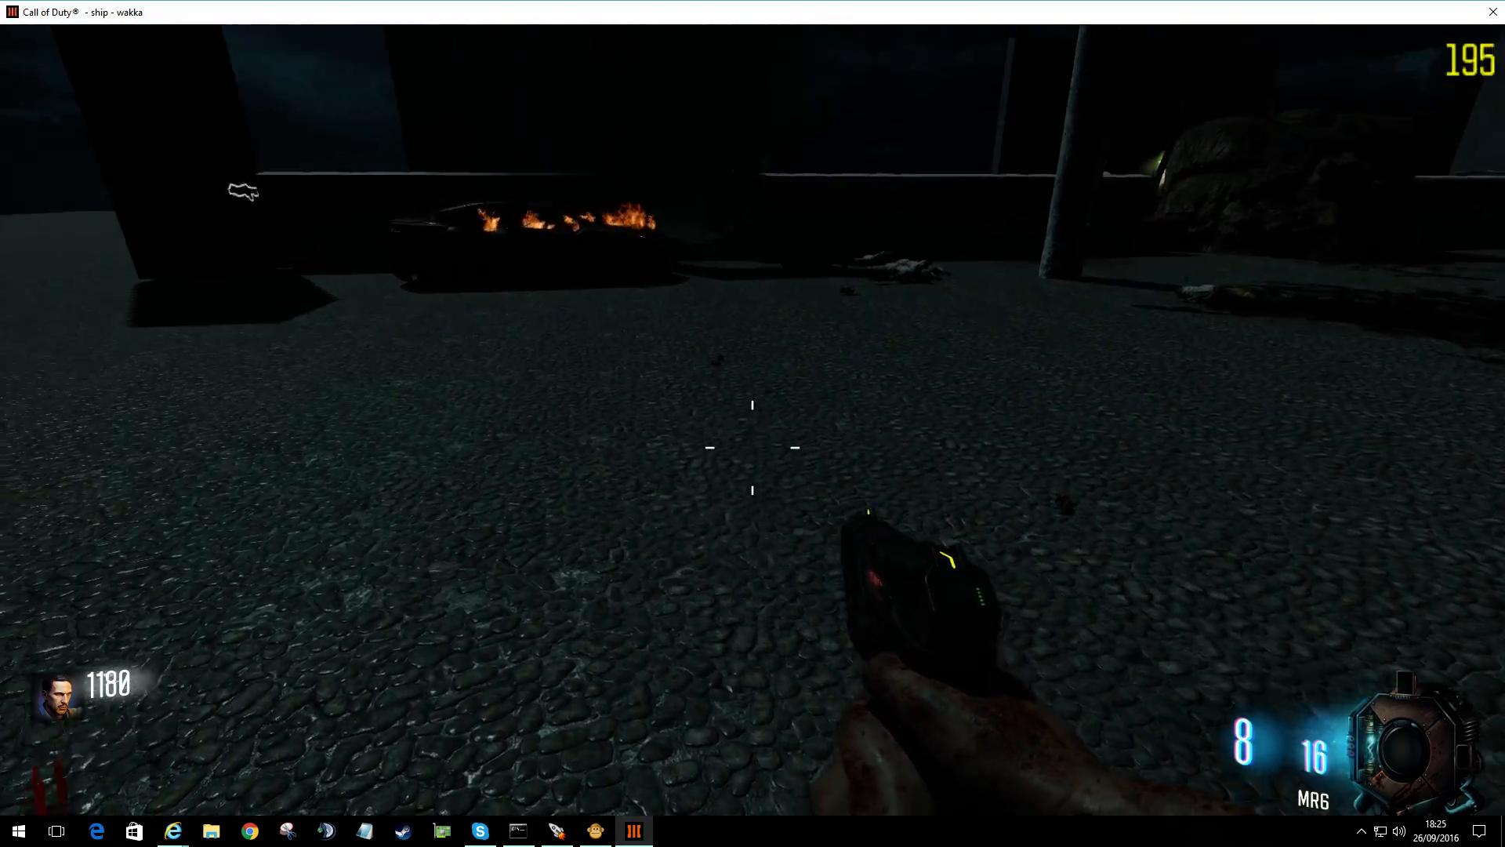
- Sprint past the burning car and the tree to return to the rock ahead of the zombies
{"action": "key", "text": "shift+w"}
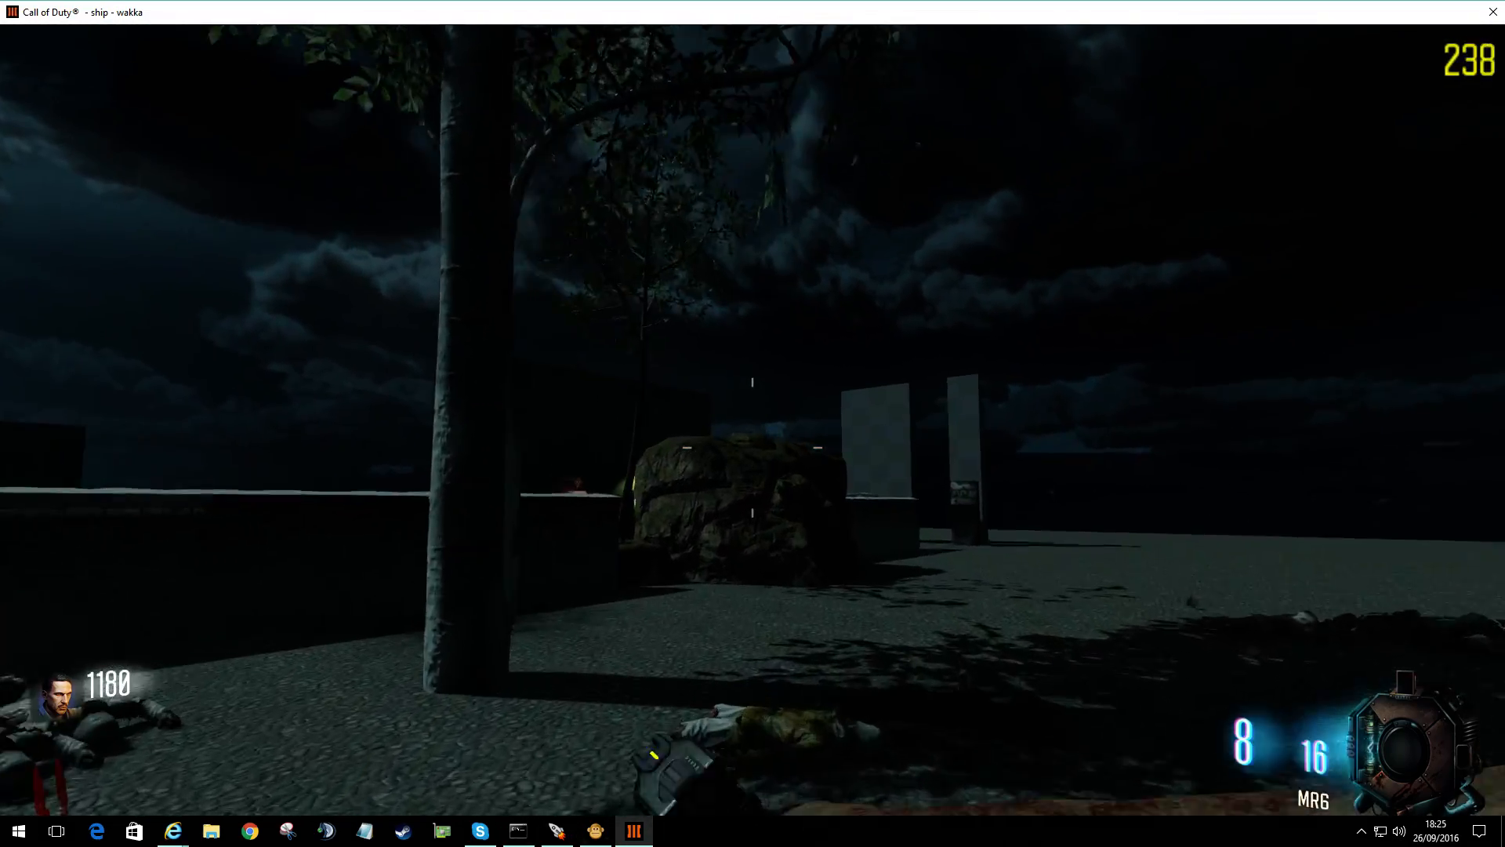
{"action": "key", "text": "w"}
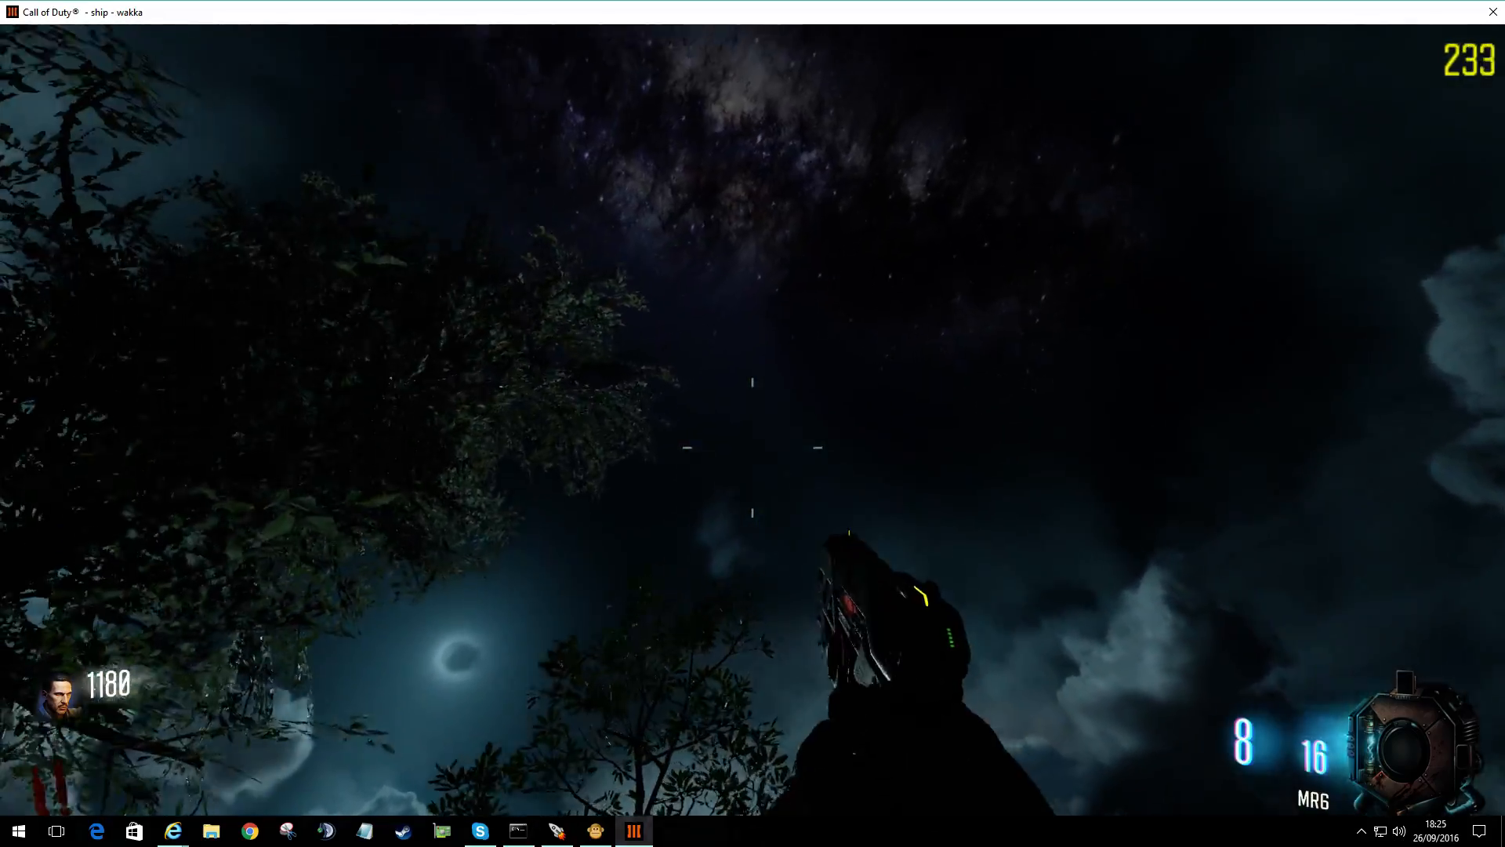
{"action": "key", "text": "a"}
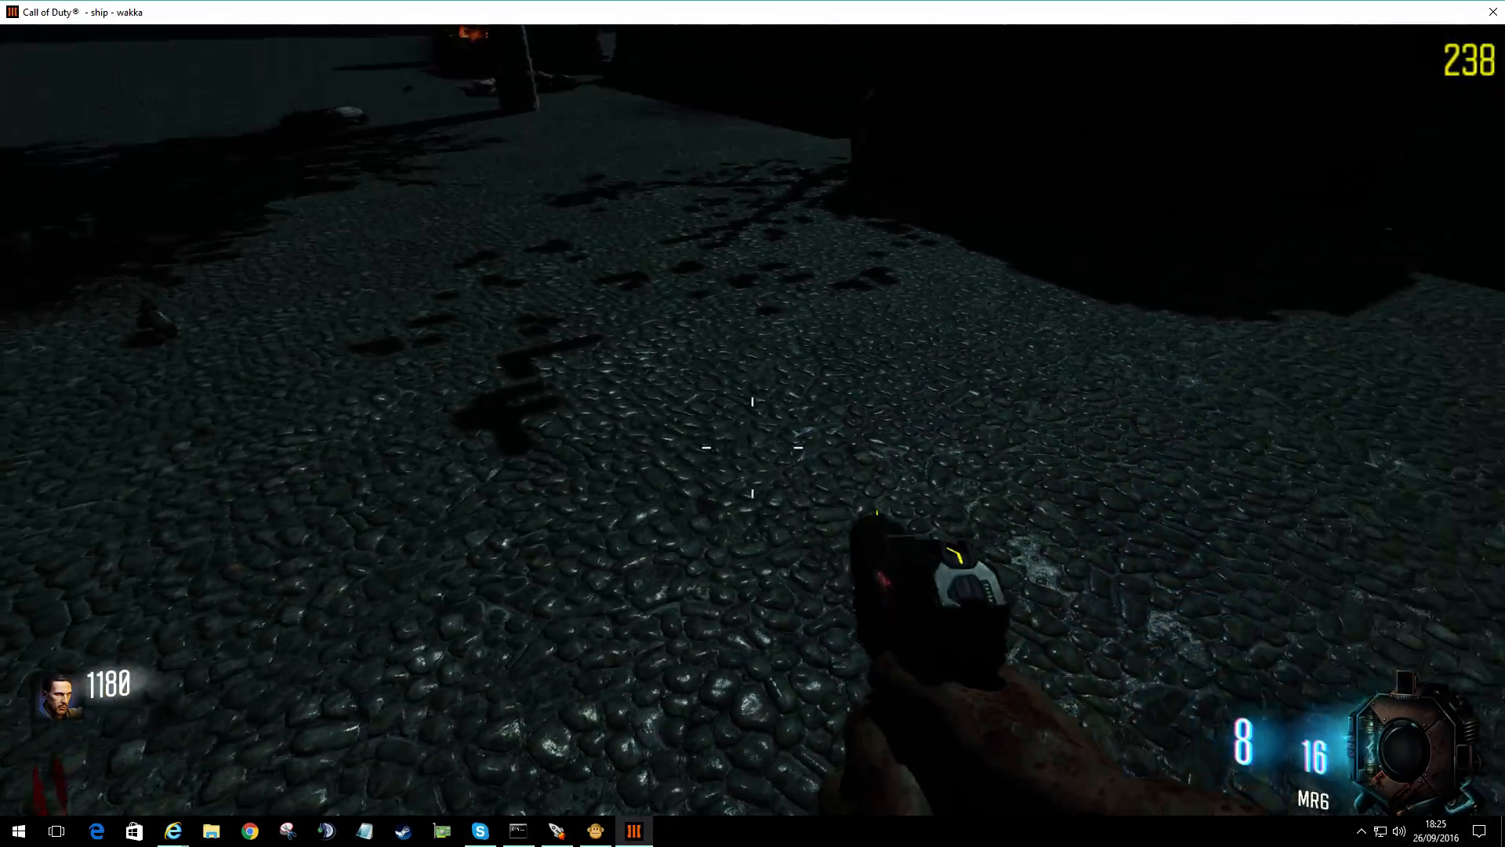
- Back away from the rock and low wall, keeping the pursuing zombies in view
{"action": "key", "text": "s"}
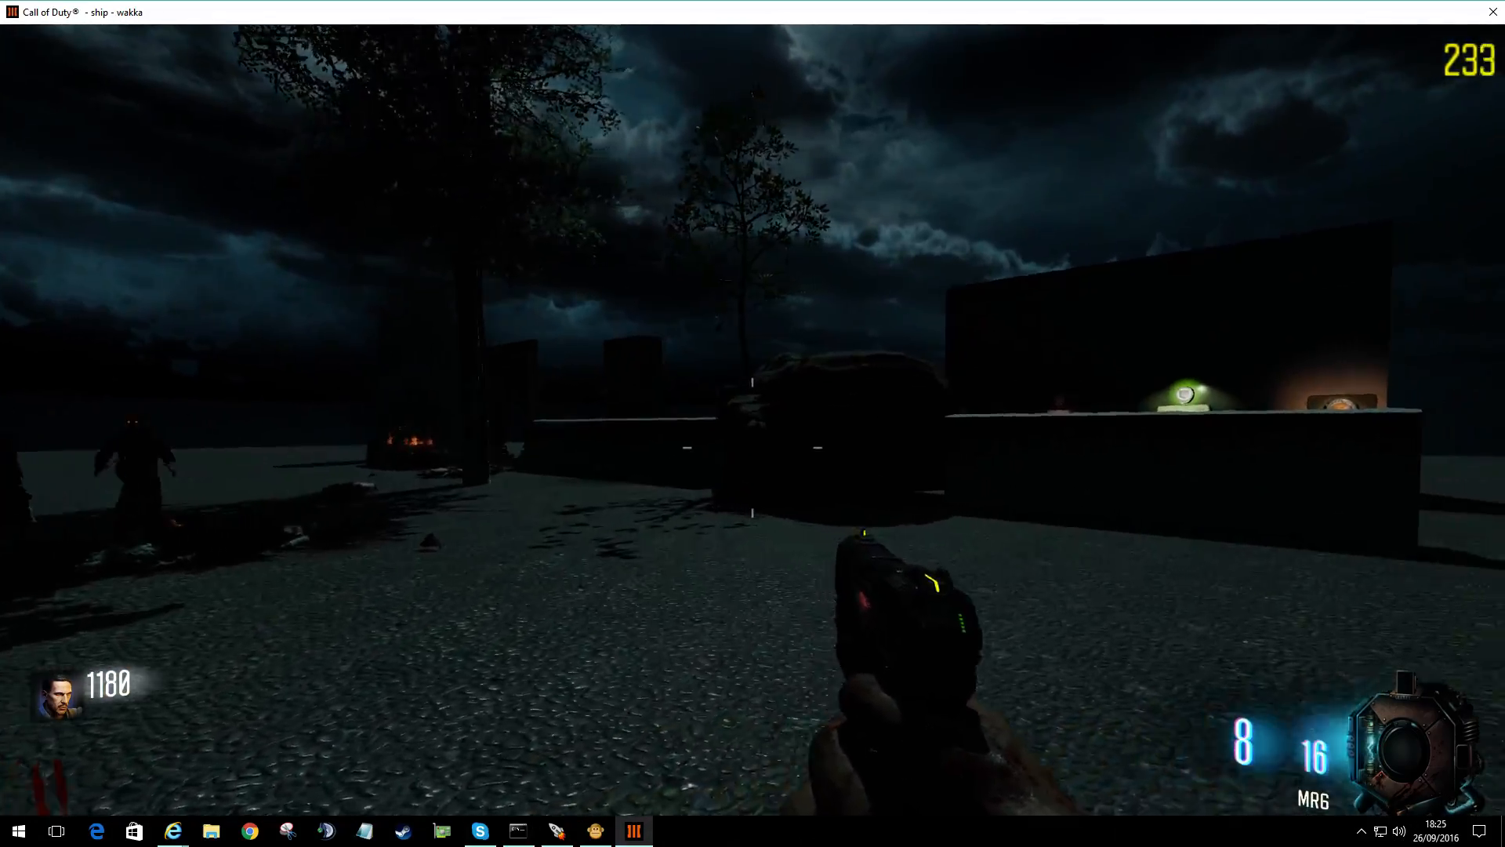
{"action": "key", "text": "s"}
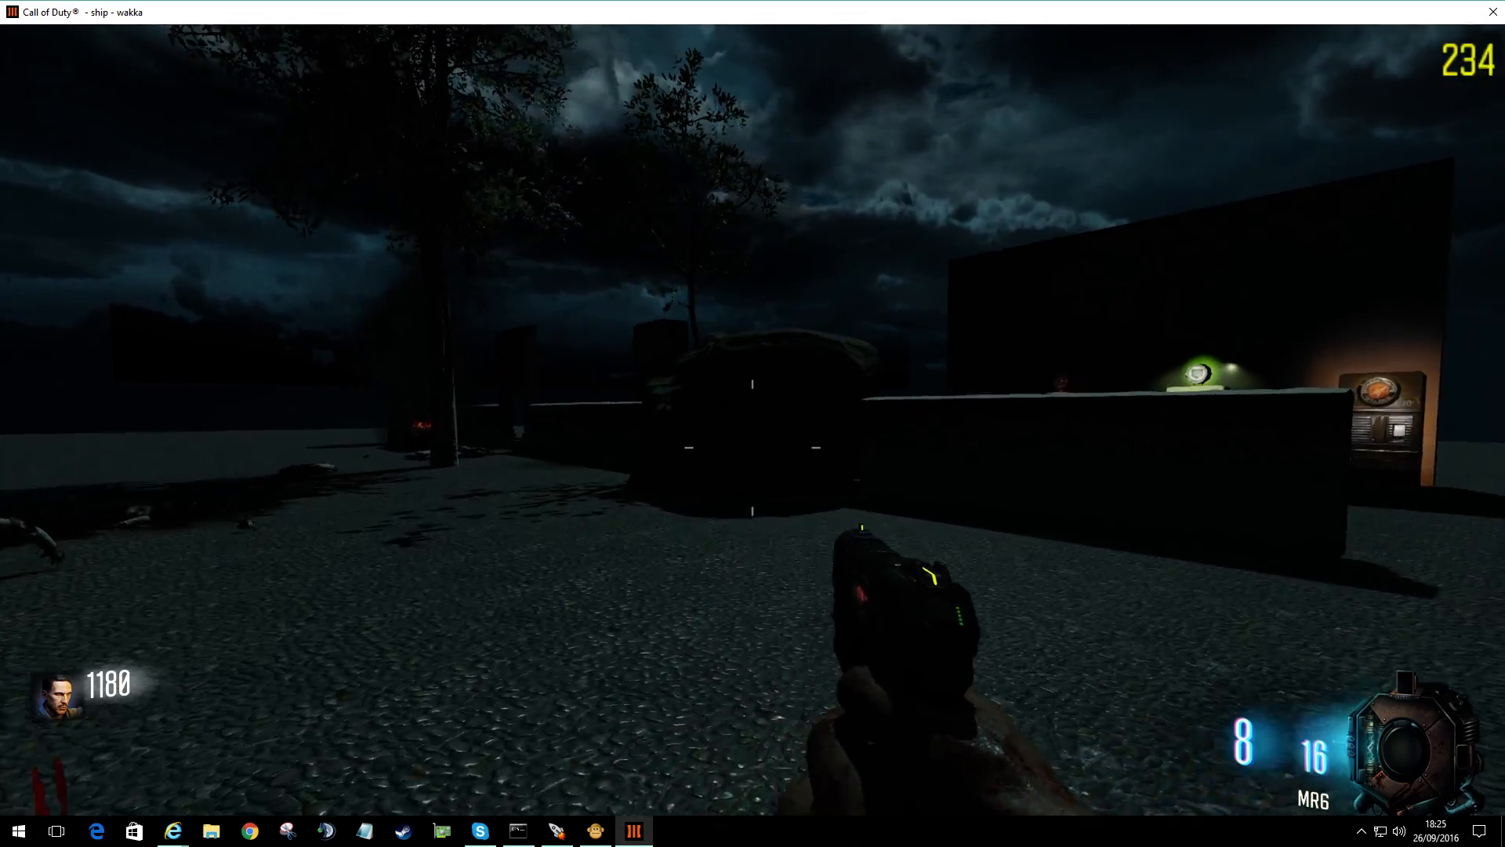
{"action": "key", "text": "s"}
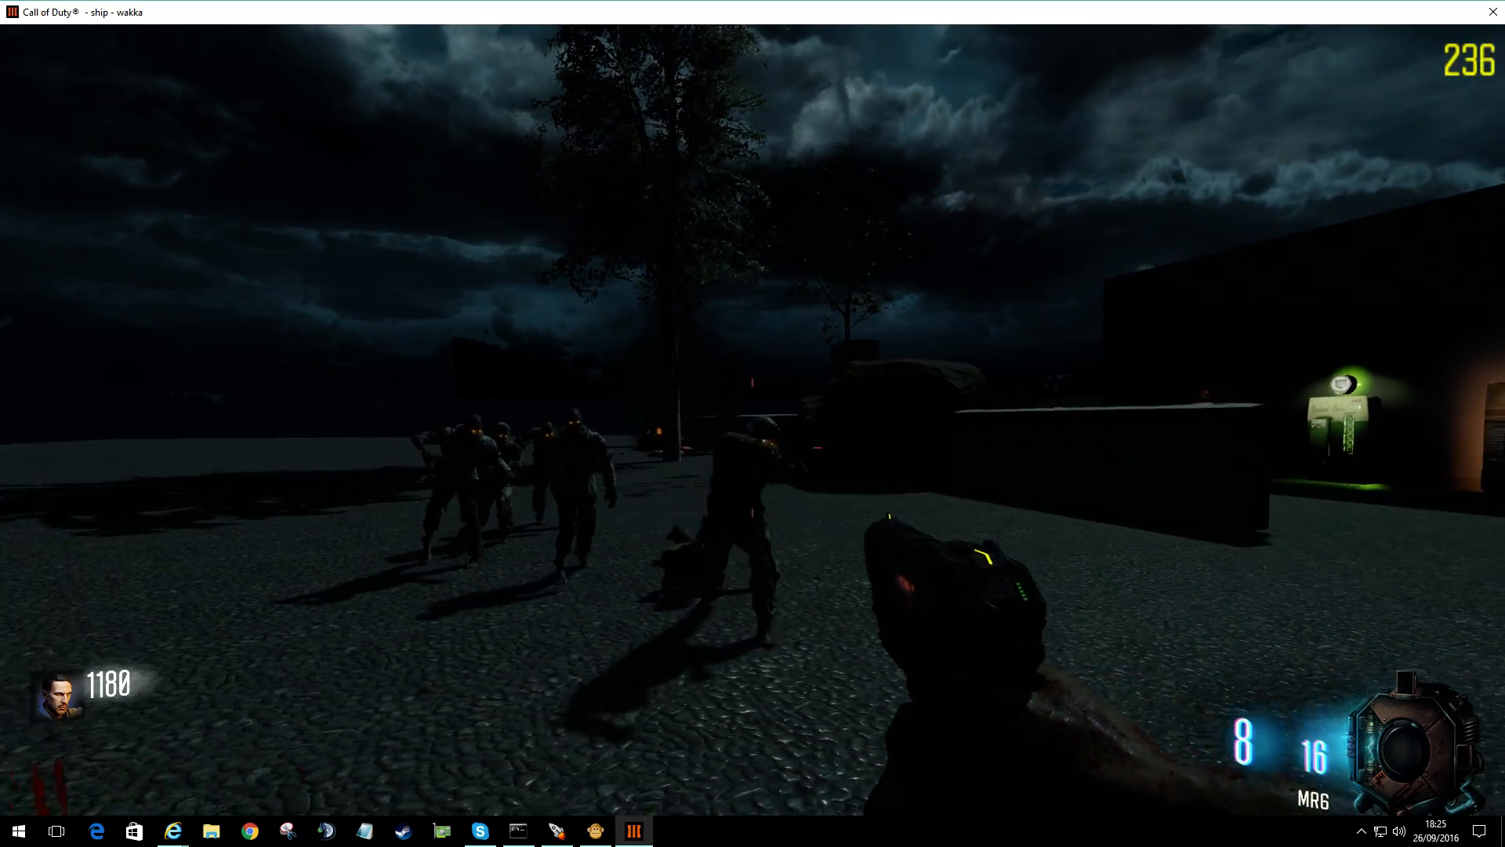
{"action": "key", "text": "s"}
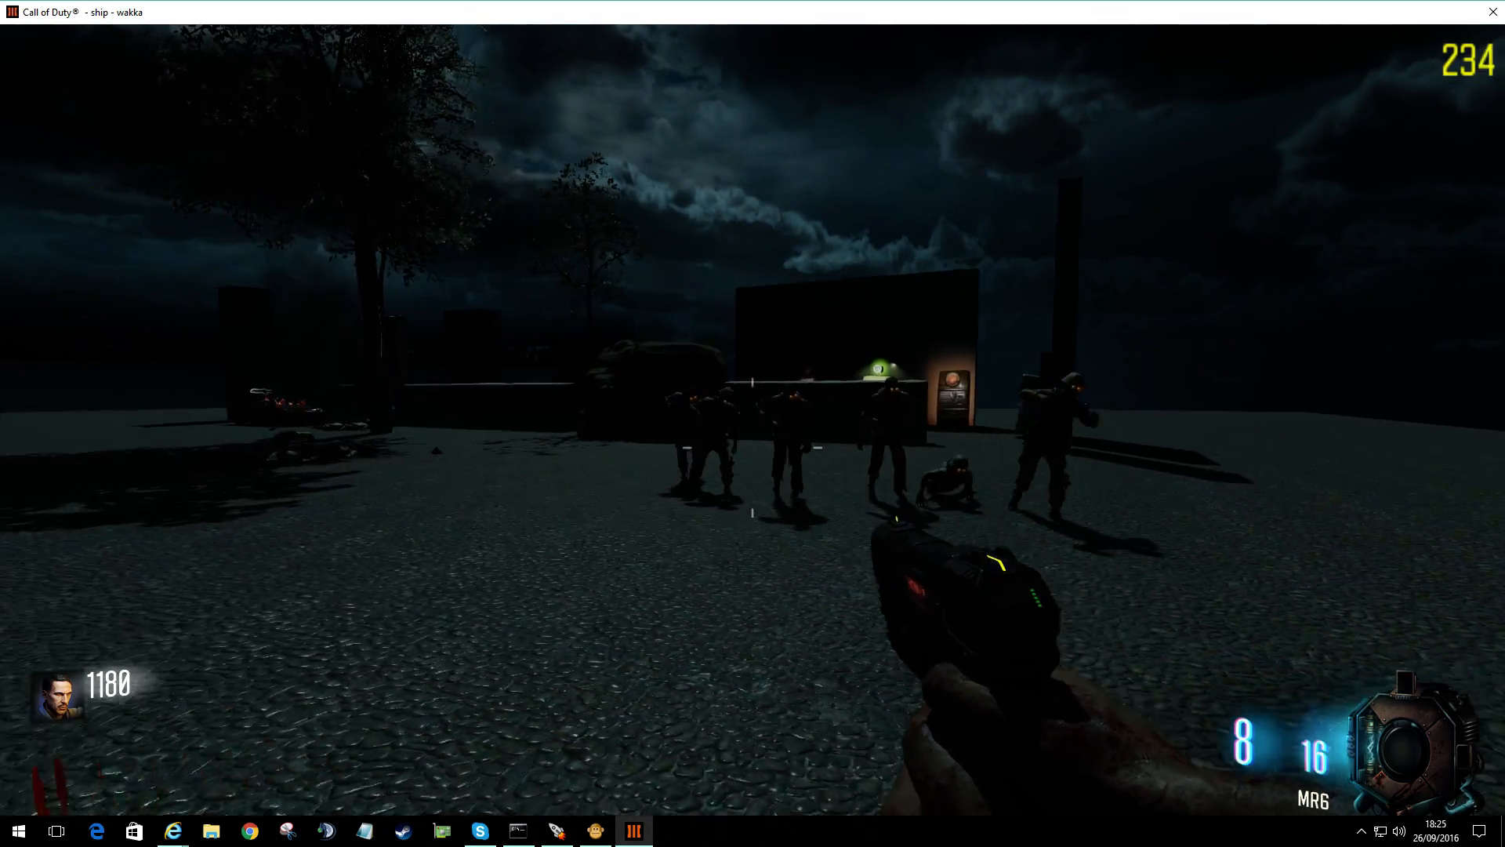